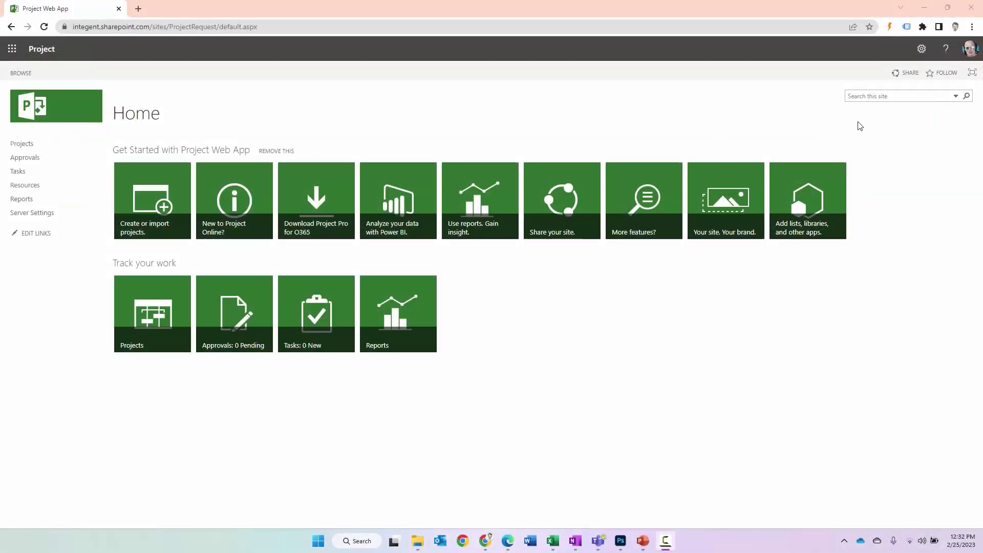
Step: Open the ProjectRequest site's Permissions page from Site settings to list SharePoint groups and permission levels
{"action": "left_click", "coordinate": [921, 49]}
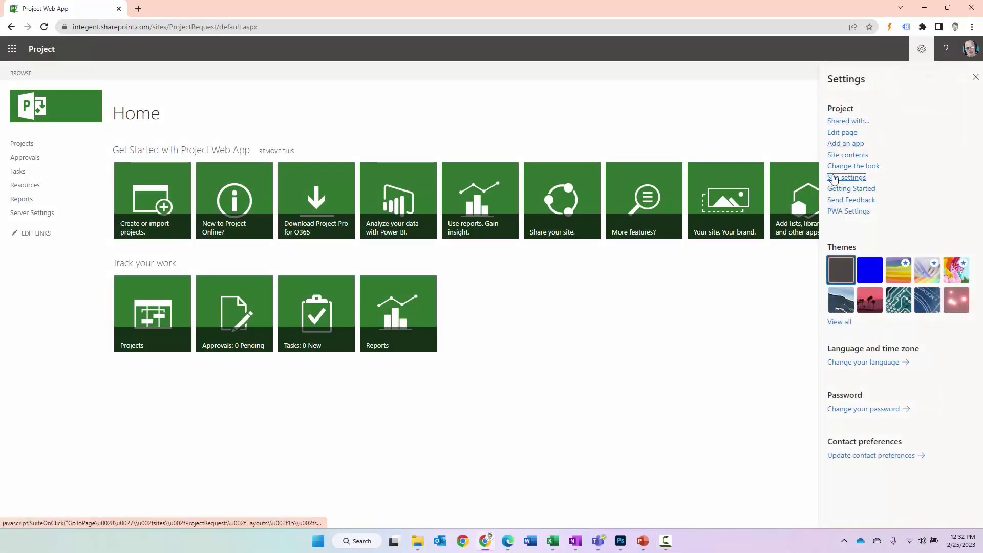
{"action": "left_click", "coordinate": [847, 177]}
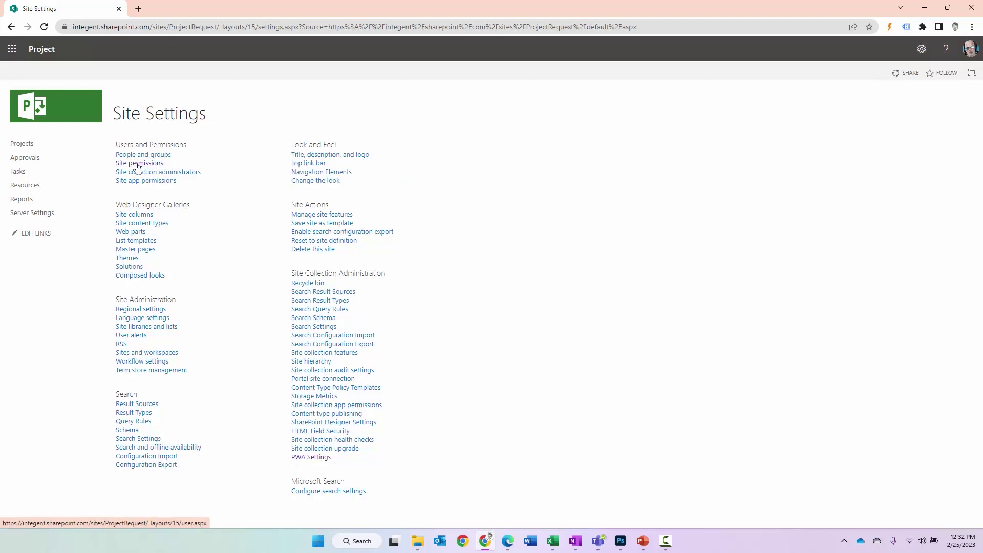
{"action": "left_click", "coordinate": [137, 165]}
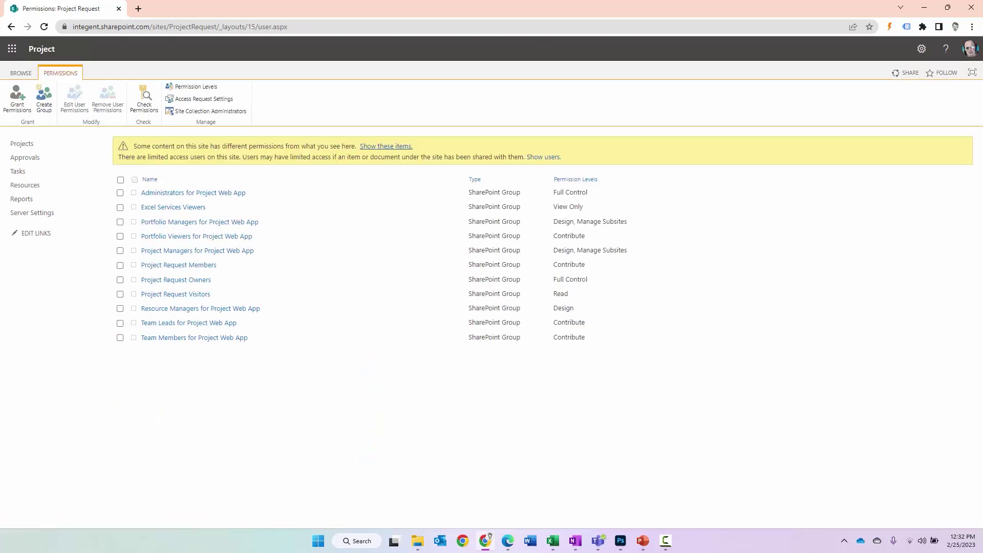
{"action": "left_click", "coordinate": [643, 541]}
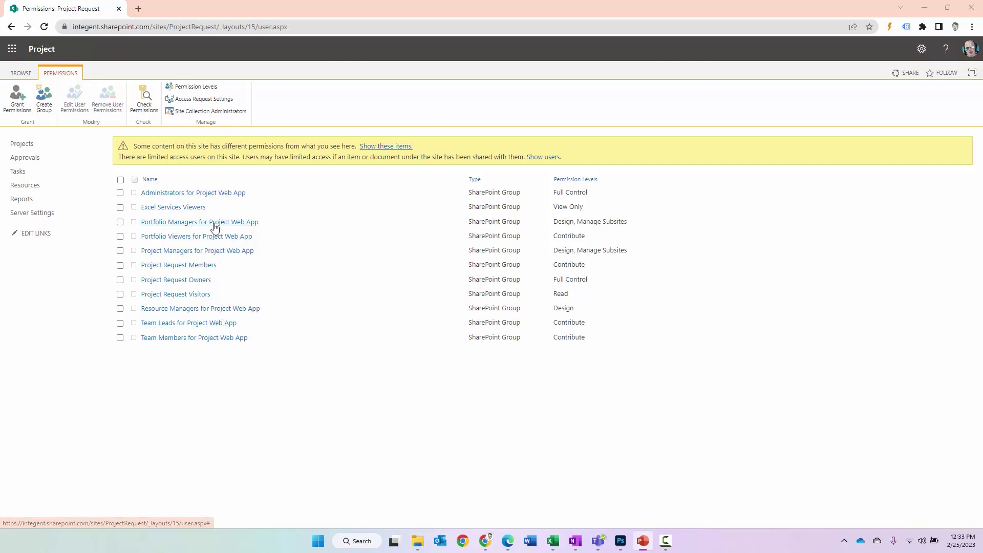
Step: Add a user and the ProjectManagers Members group to the Project Managers for Project Web App group
{"action": "left_click", "coordinate": [188, 251]}
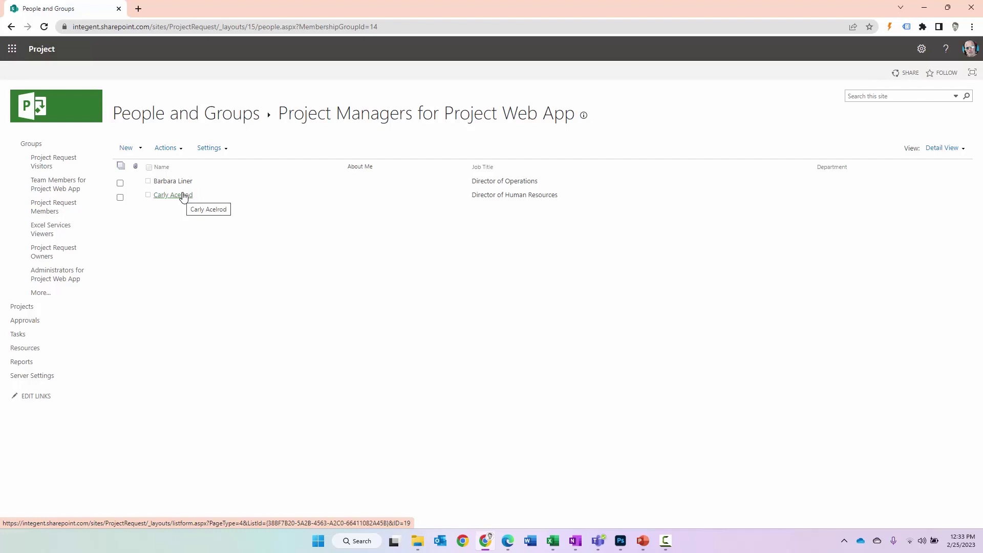
{"action": "left_click", "coordinate": [139, 148]}
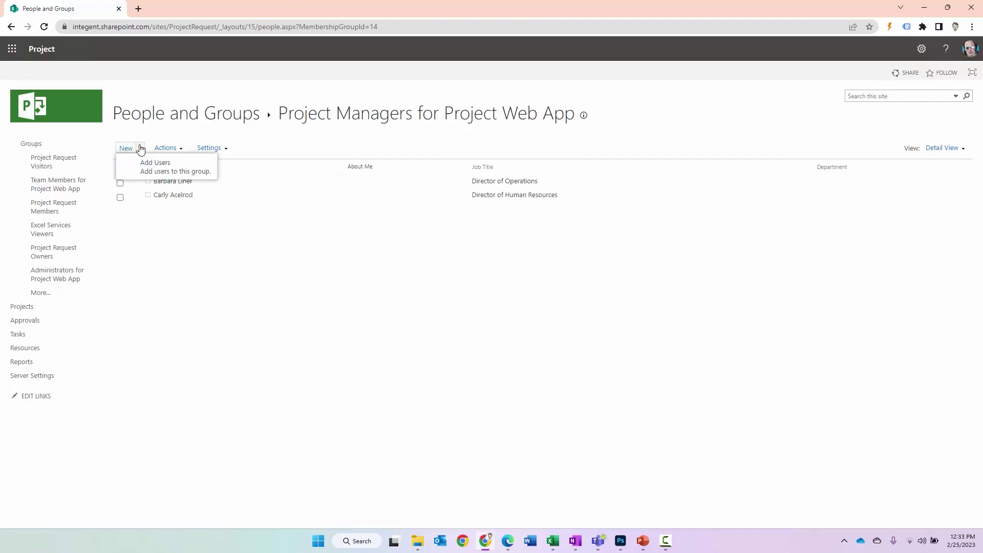
{"action": "left_click", "coordinate": [158, 174]}
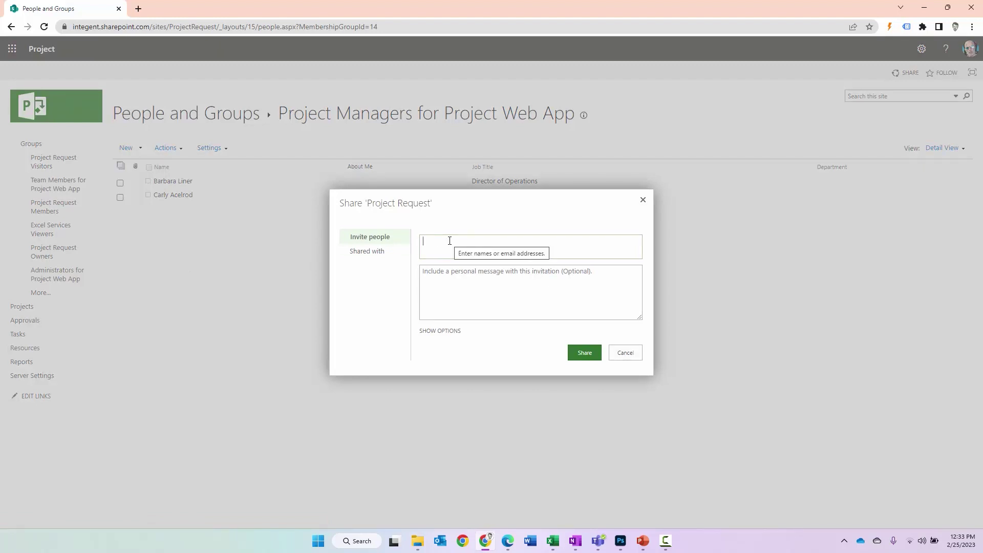
{"action": "type", "text": "rock"}
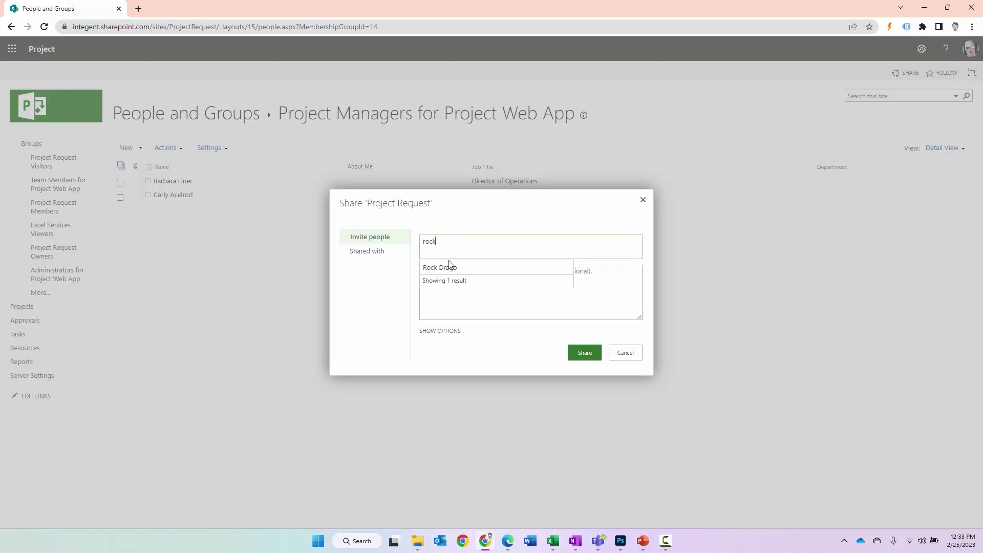
{"action": "left_click", "coordinate": [449, 266]}
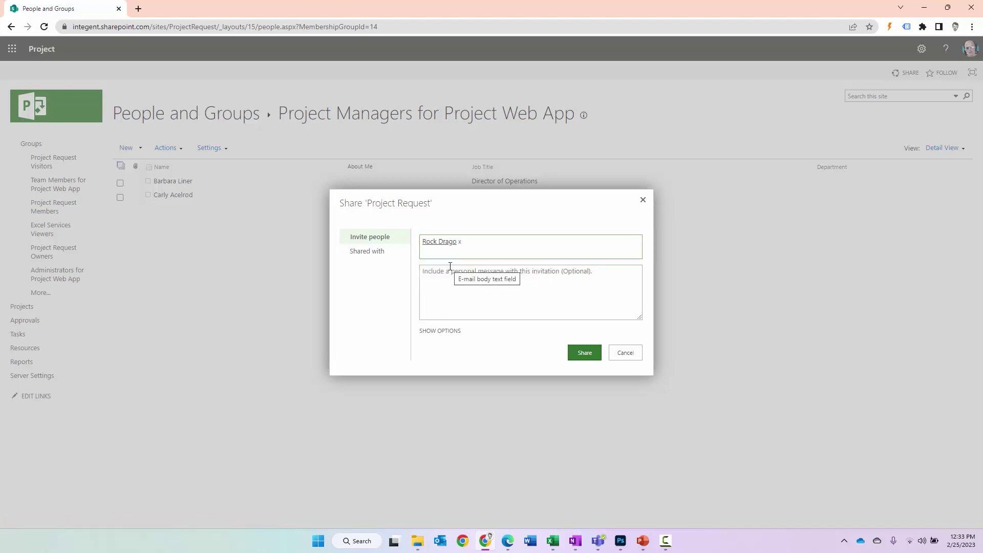
{"action": "type", "text": "projectmanager"}
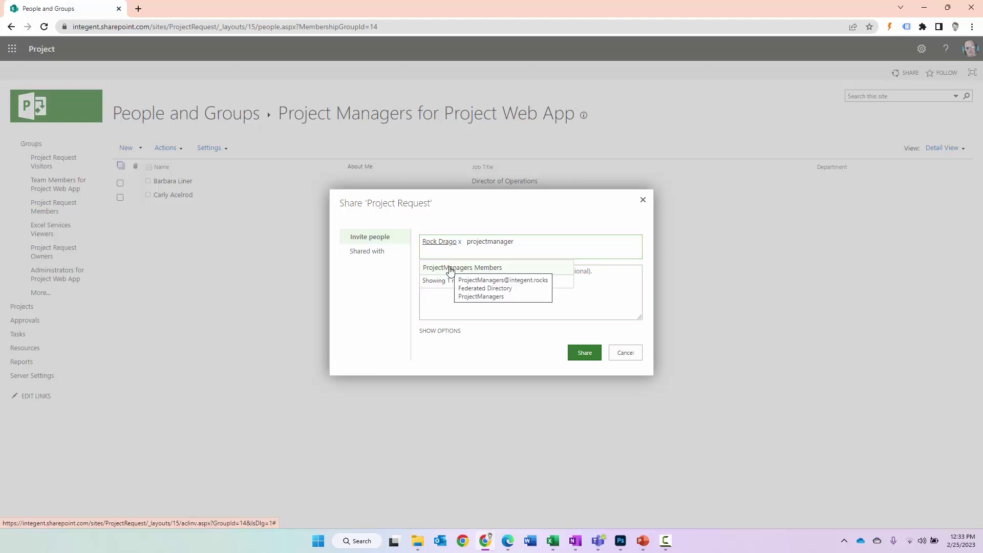
{"action": "left_click", "coordinate": [451, 266]}
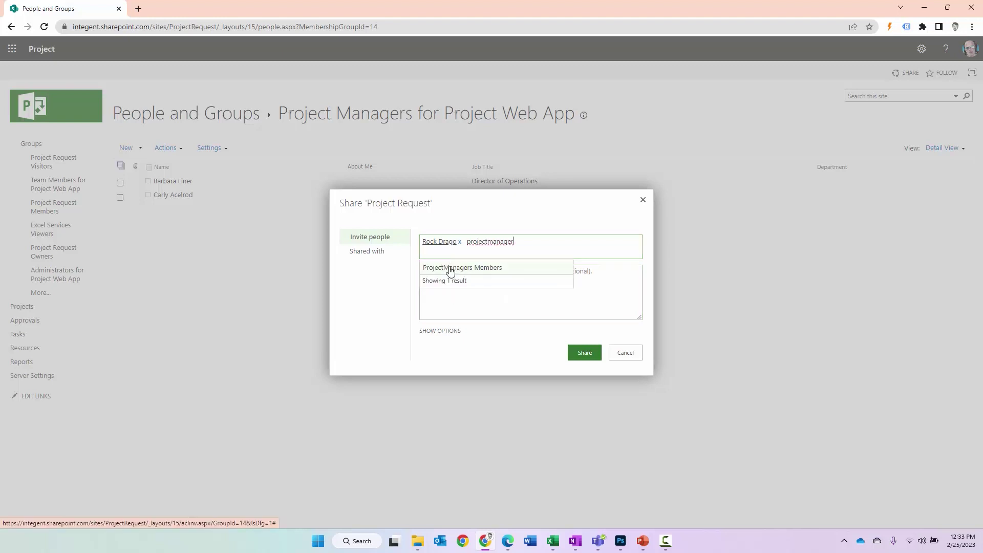
{"action": "left_click", "coordinate": [585, 359]}
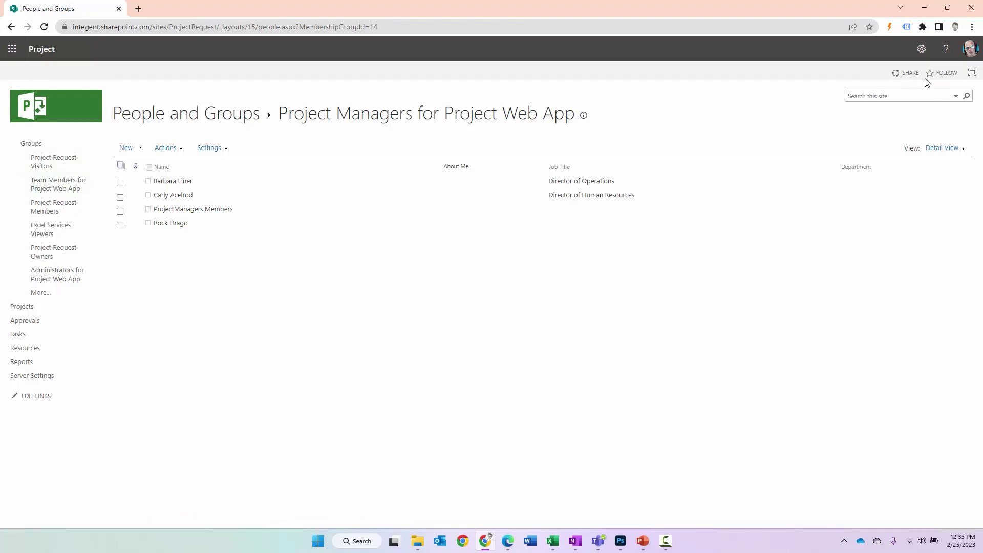
Step: Start granting site access at the Project Managers for Project Web App level, with email invitation turned off
{"action": "left_click", "coordinate": [922, 49]}
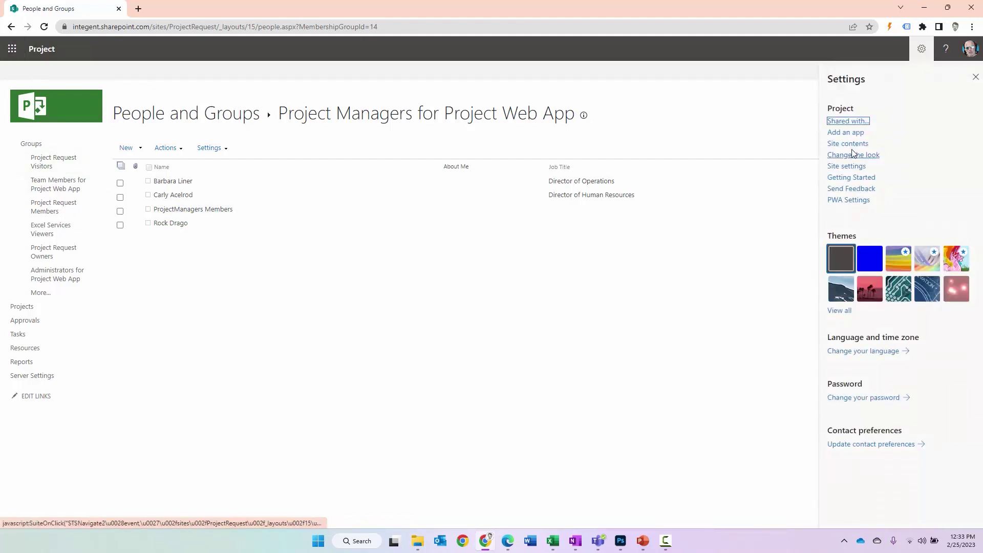
{"action": "left_click", "coordinate": [847, 166]}
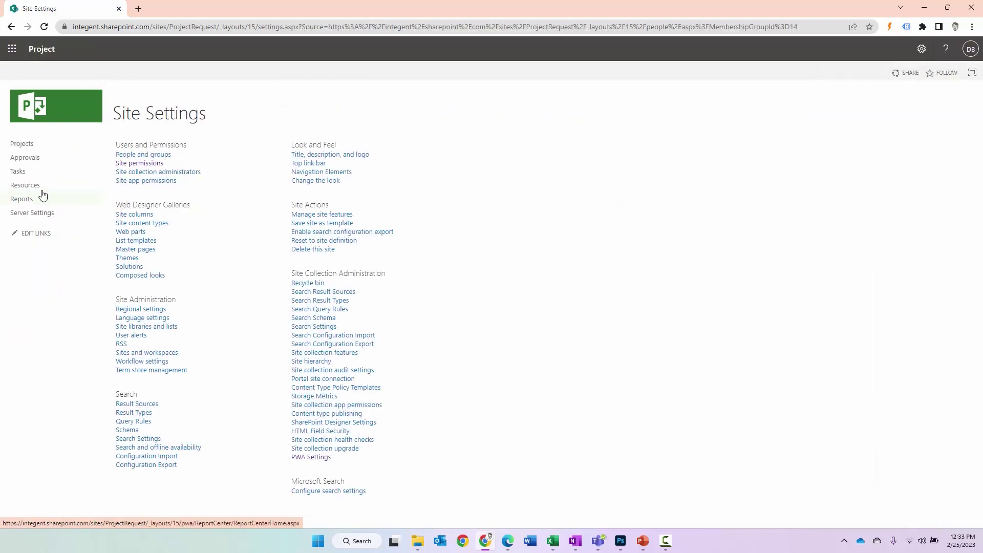
{"action": "left_click", "coordinate": [128, 164]}
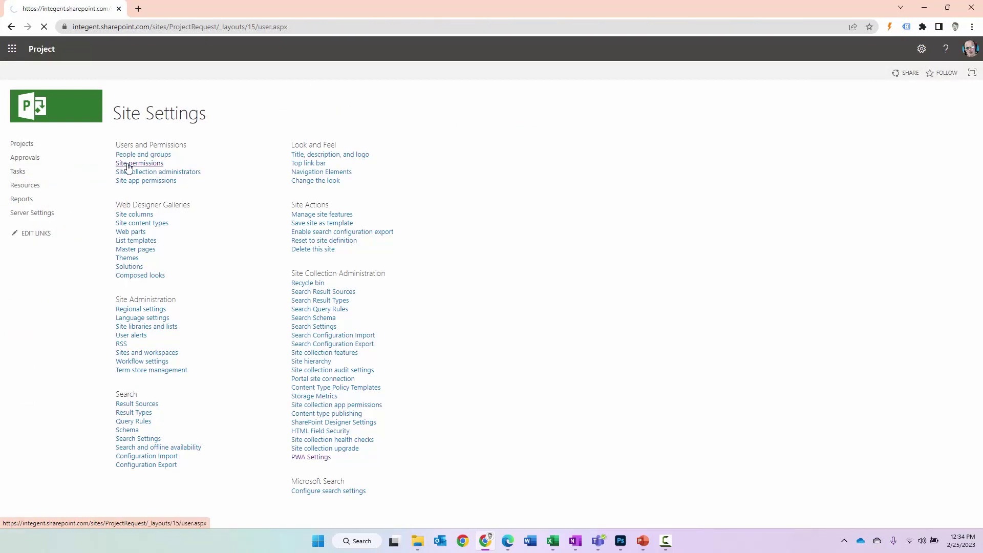
{"action": "left_click", "coordinate": [16, 98]}
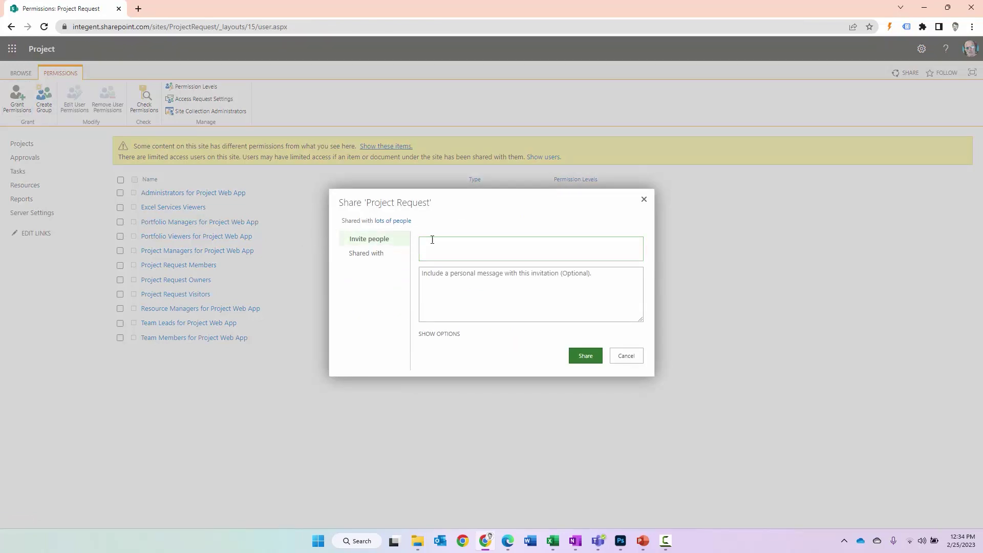
{"action": "left_click", "coordinate": [432, 335]}
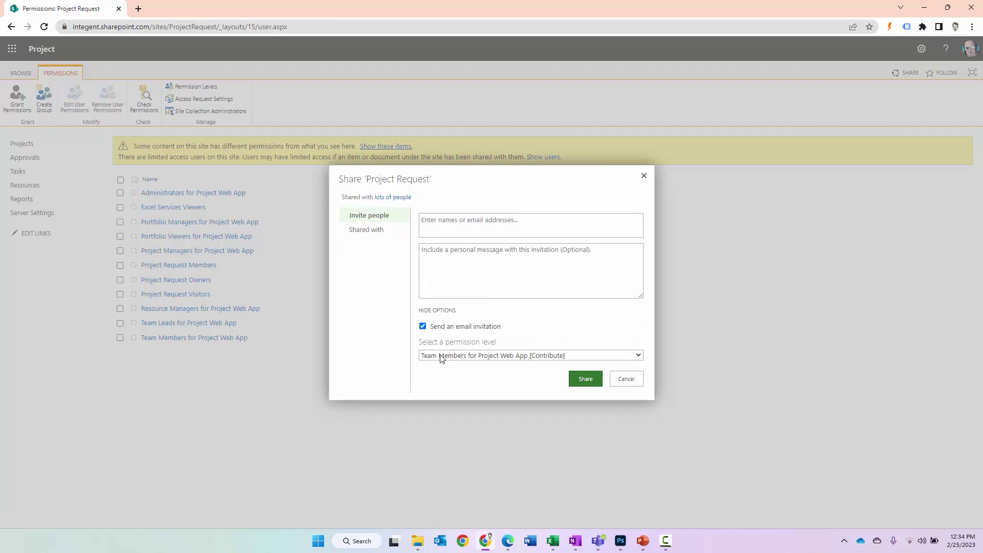
{"action": "left_click", "coordinate": [440, 356]}
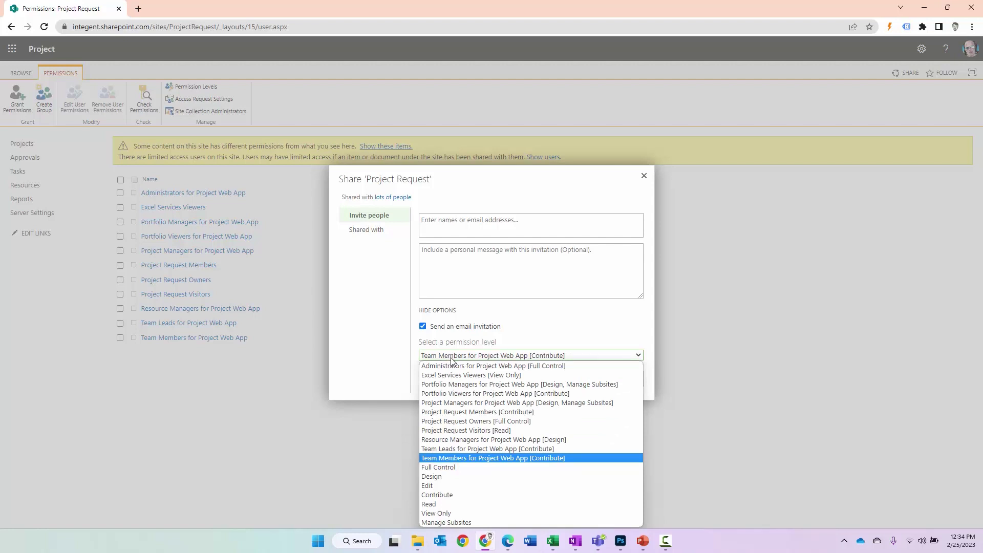
{"action": "left_click", "coordinate": [459, 403]}
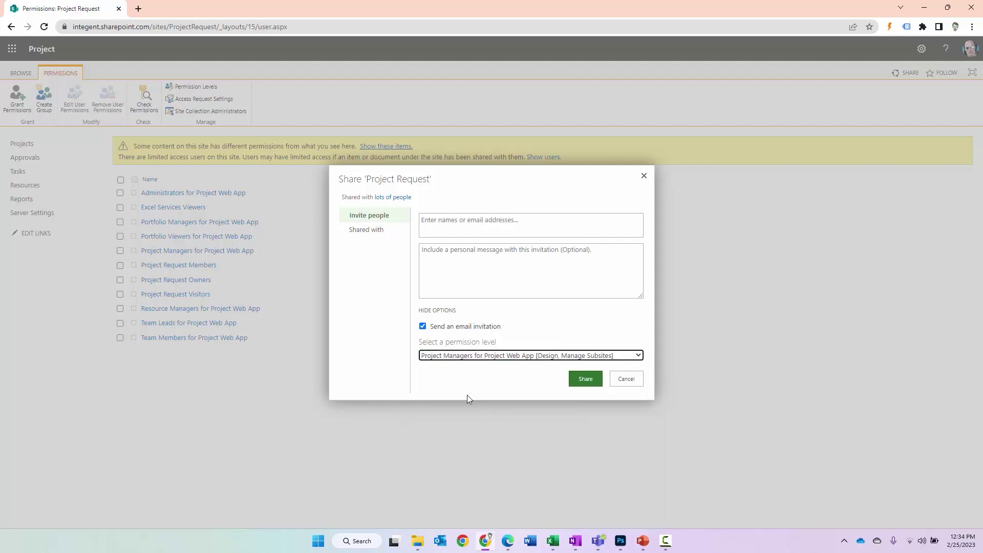
{"action": "left_click", "coordinate": [423, 327]}
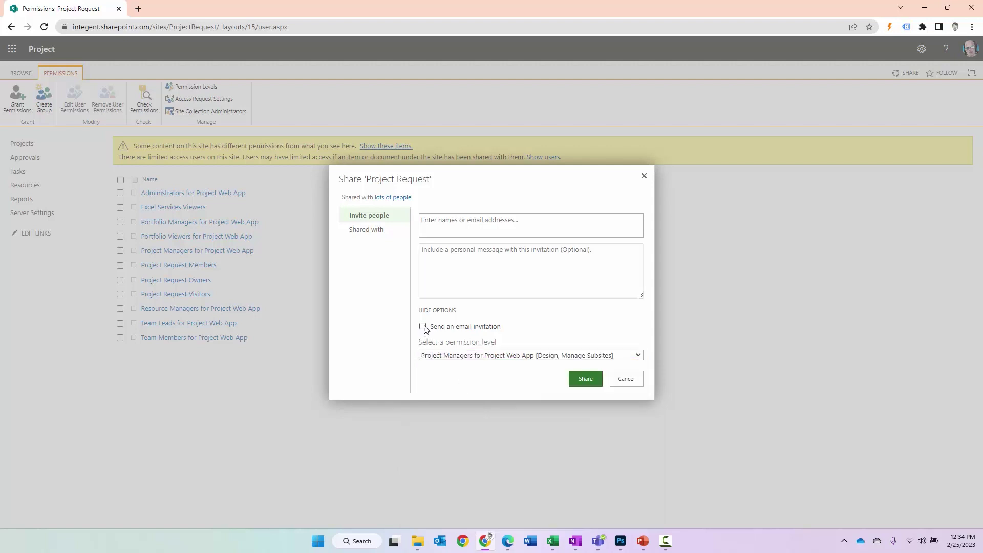
Step: Share access with the chosen user and confirm the Project Managers group now lists five members
{"action": "left_click", "coordinate": [458, 228]}
{"action": "type", "text": "david"}
{"action": "left_click", "coordinate": [457, 249]}
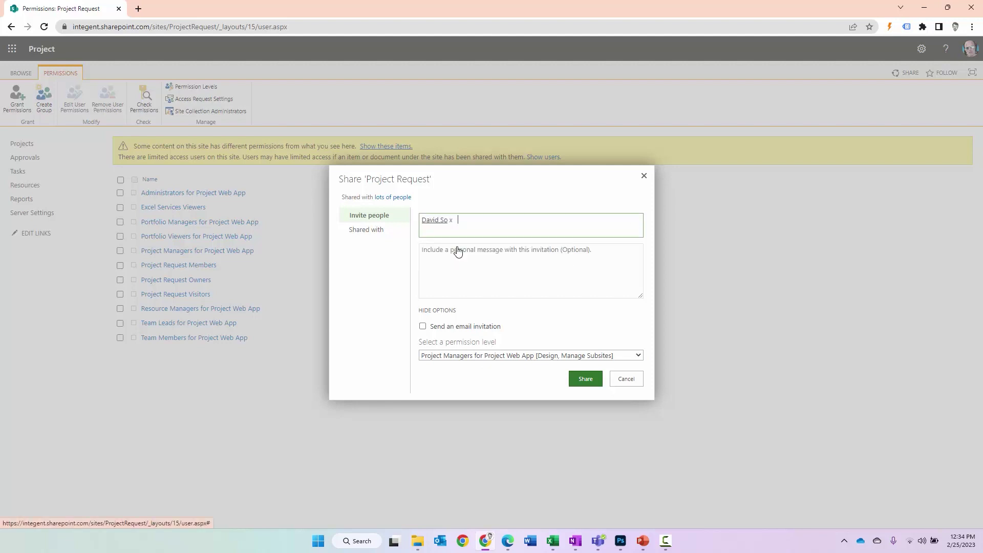
{"action": "left_click", "coordinate": [585, 379]}
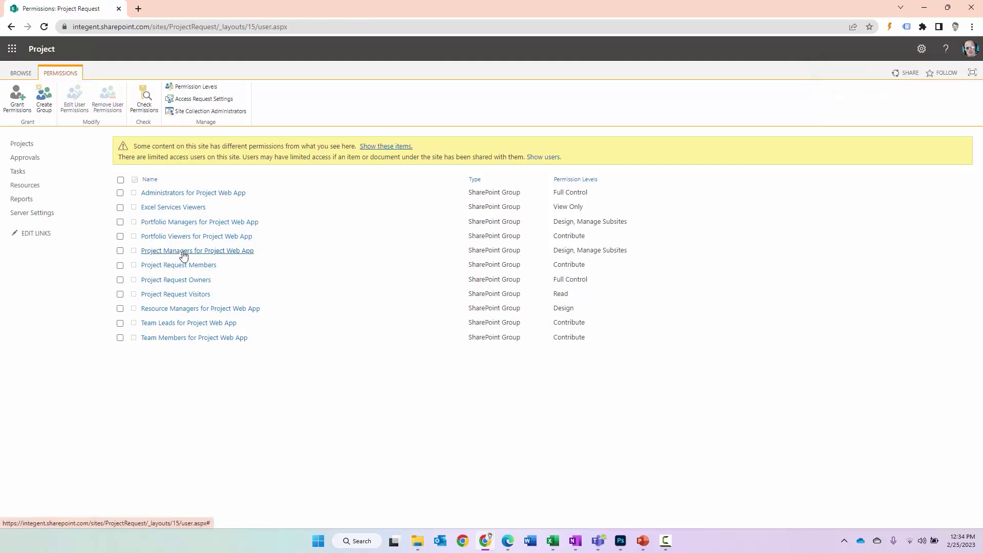
{"action": "left_click", "coordinate": [182, 252]}
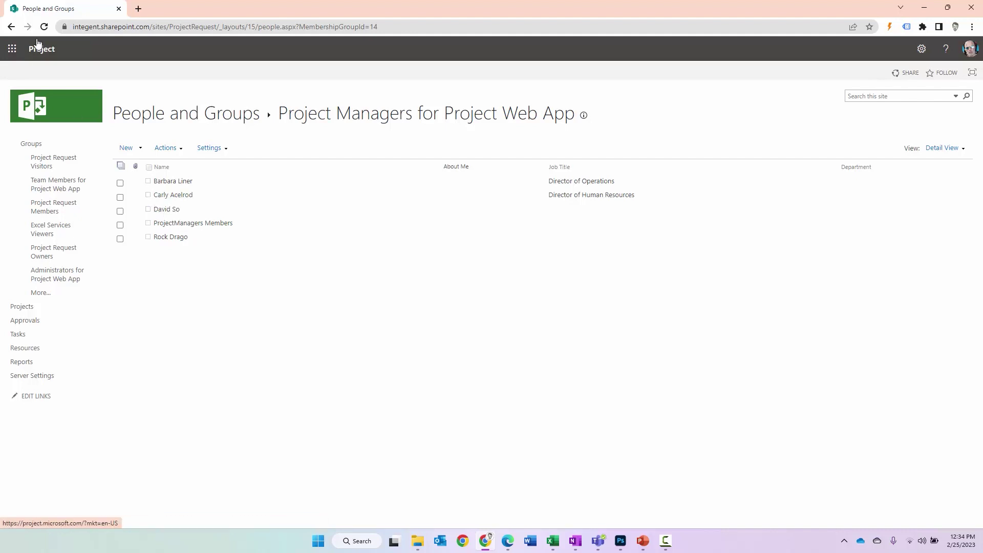
Step: Return to the Project Web App home page and go to the Resource Center
{"action": "left_click", "coordinate": [49, 108]}
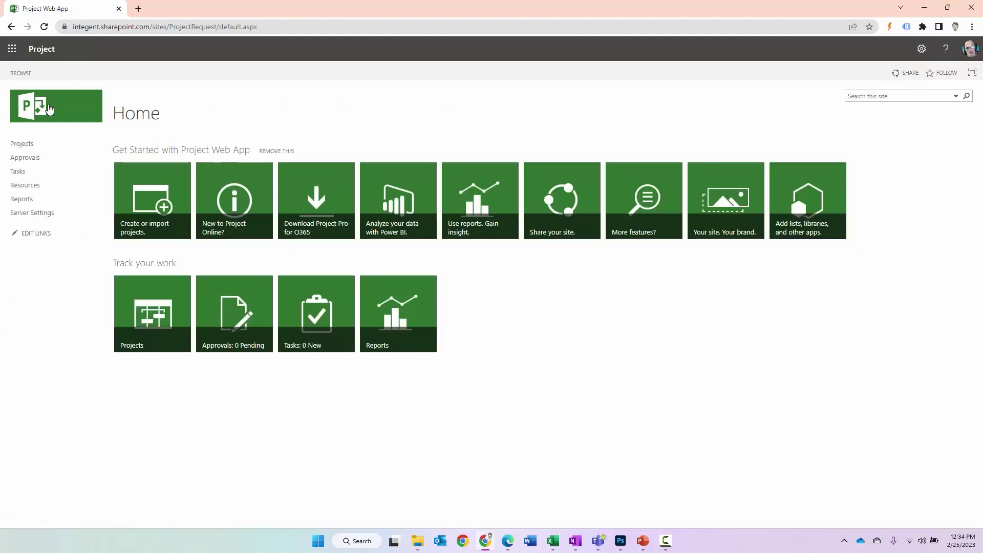
{"action": "left_click", "coordinate": [28, 188]}
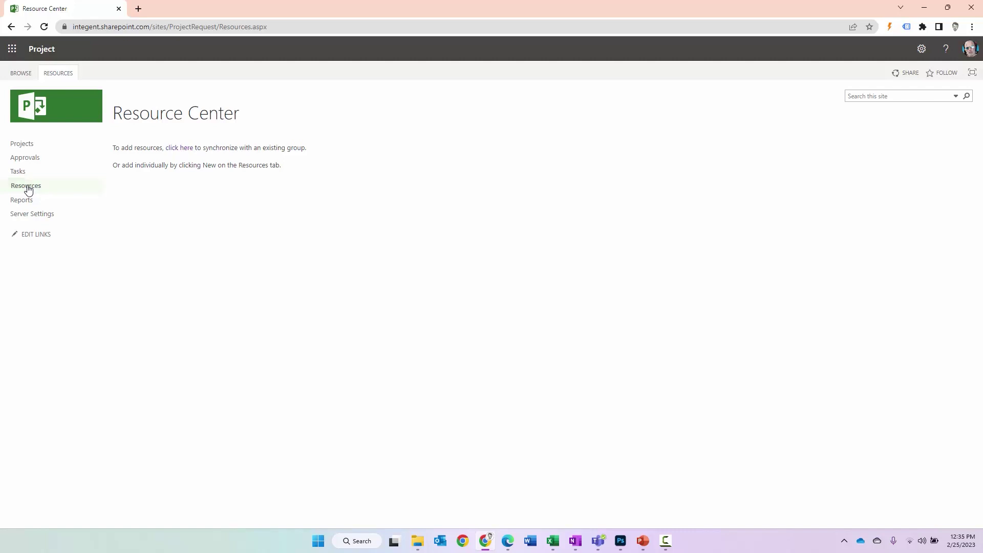
Step: Set the resource pool to synchronize with the Resources Members Active Directory group
{"action": "left_click", "coordinate": [181, 149]}
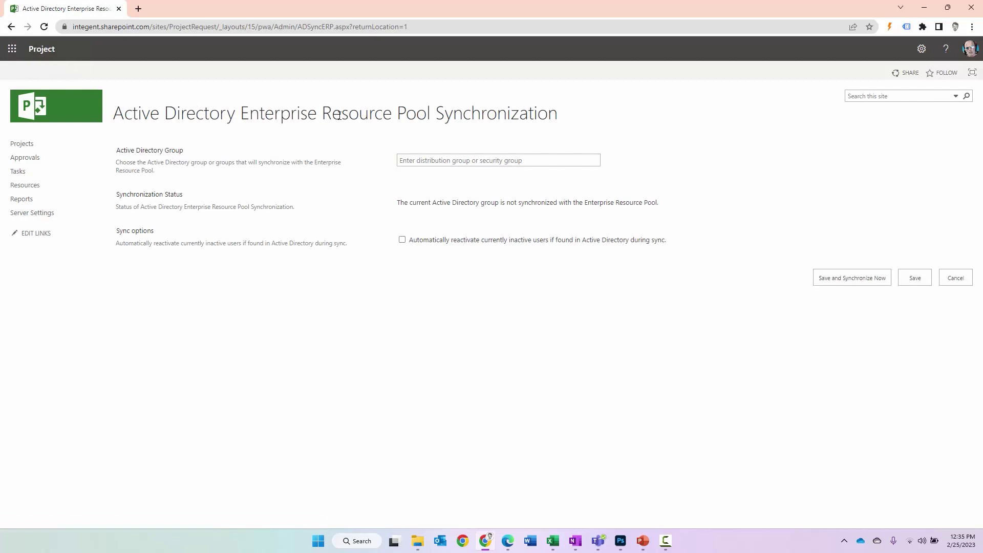
{"action": "left_click", "coordinate": [423, 154]}
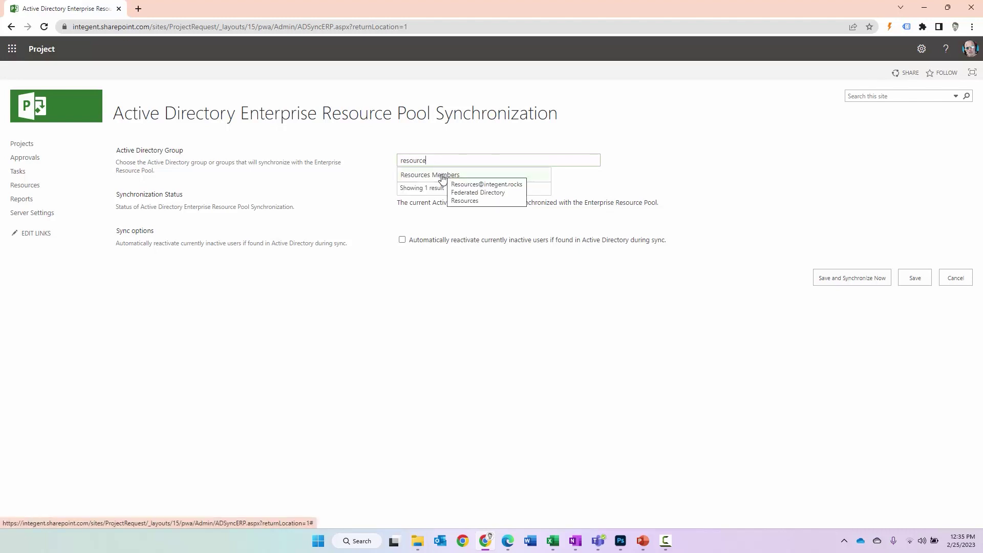
{"action": "left_click", "coordinate": [440, 175]}
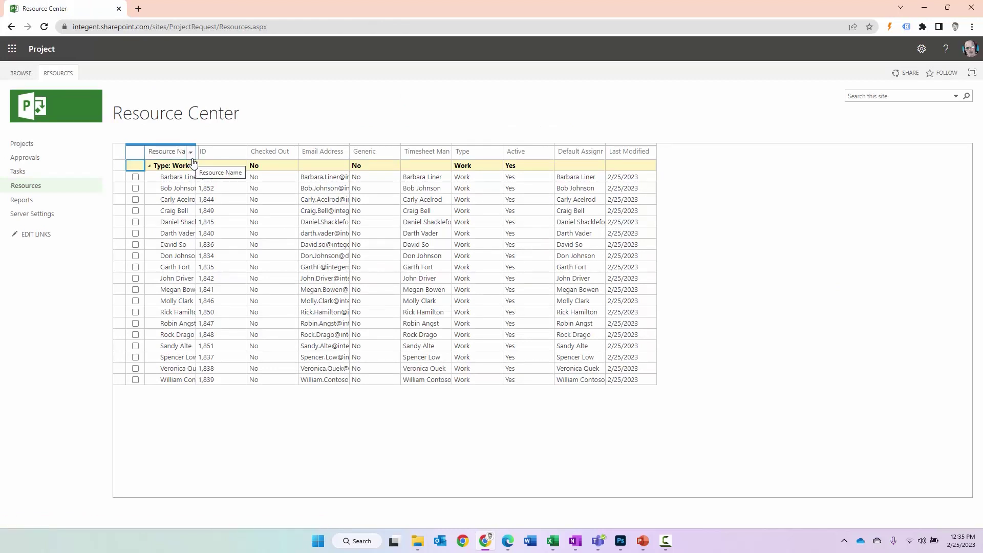
Step: Widen the Resource Name and Email Address columns and copy the site URL up to ProjectRequest
{"action": "left_click_drag", "start_coordinate": [196, 154], "coordinate": [704, 380]}
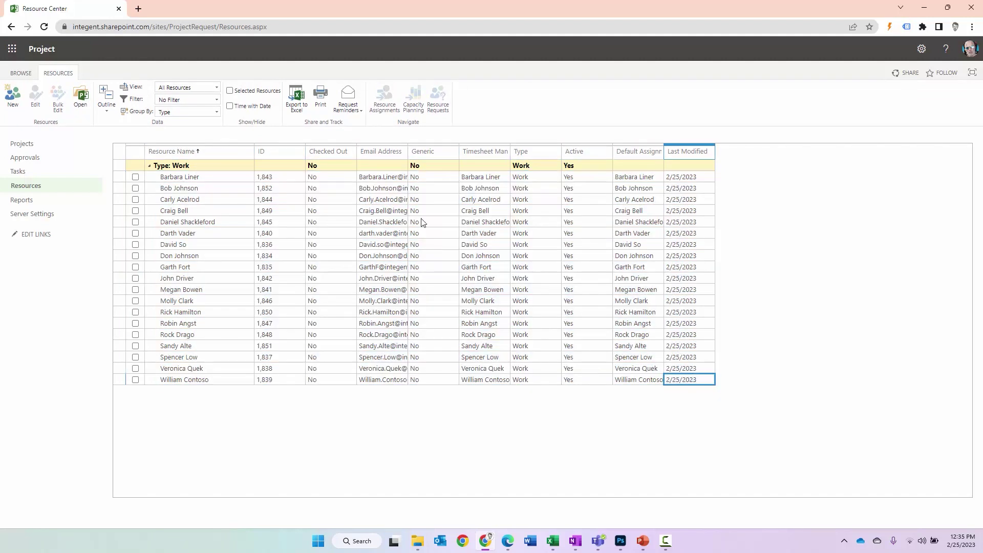
{"action": "left_click_drag", "start_coordinate": [408, 154], "coordinate": [473, 157]}
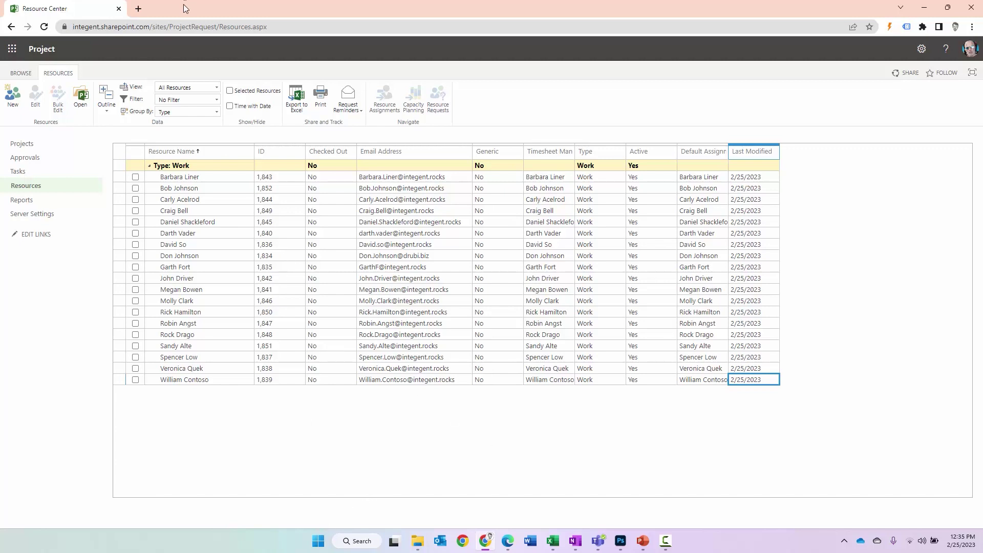
{"action": "left_click", "coordinate": [192, 28]}
{"action": "left_click", "coordinate": [190, 27]}
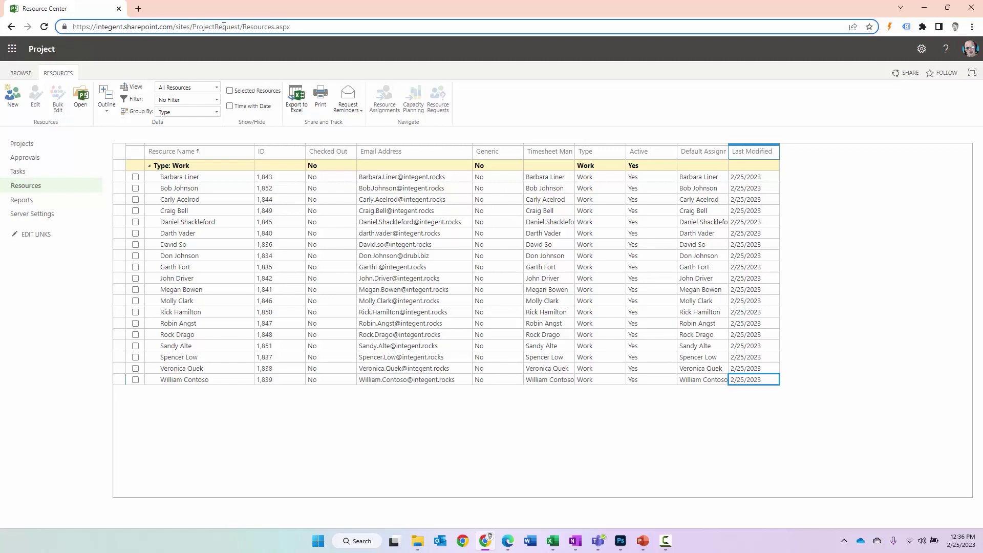
{"action": "left_click_drag", "start_coordinate": [241, 26], "coordinate": [68, 21]}
{"action": "key", "text": "ctrl+c"}
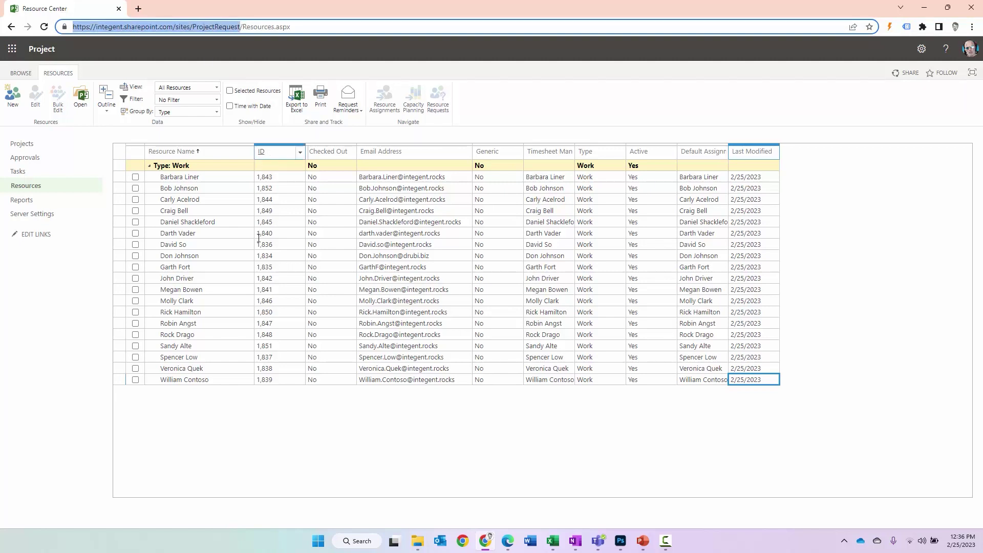
{"action": "left_click", "coordinate": [320, 541]}
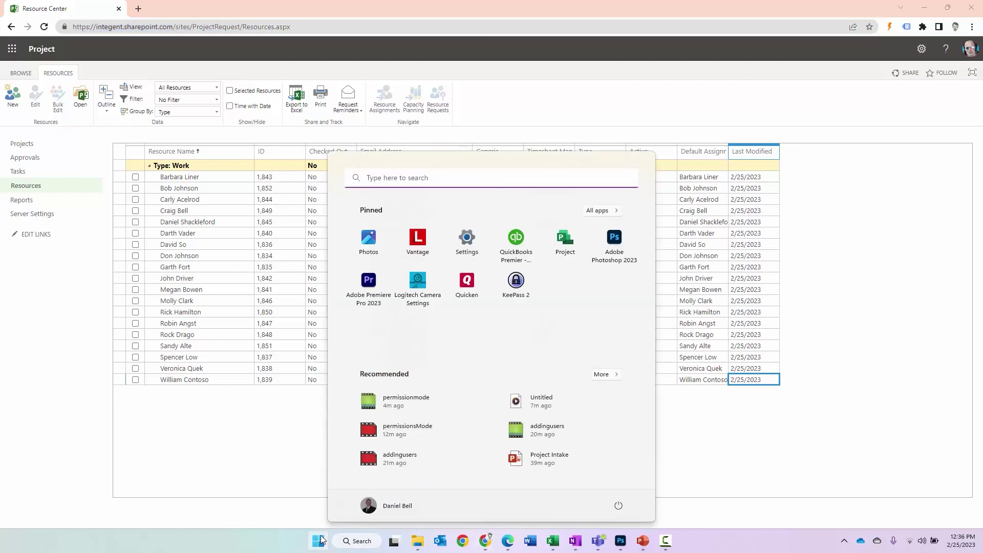
Step: Launch Project Professional with the local Computer profile and create a blank project
{"action": "left_click", "coordinate": [563, 247]}
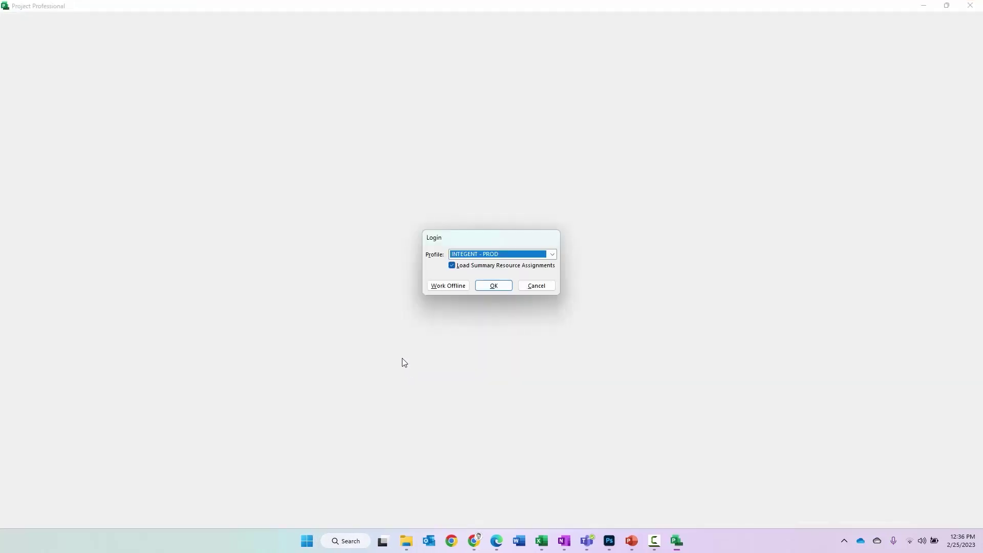
{"action": "left_click", "coordinate": [490, 256]}
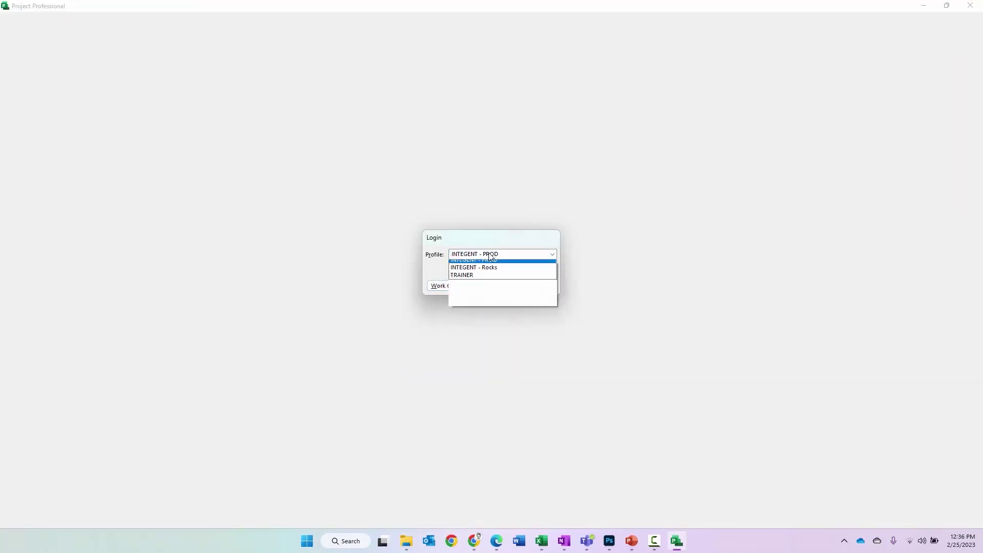
{"action": "left_click", "coordinate": [482, 271]}
{"action": "left_click", "coordinate": [494, 286]}
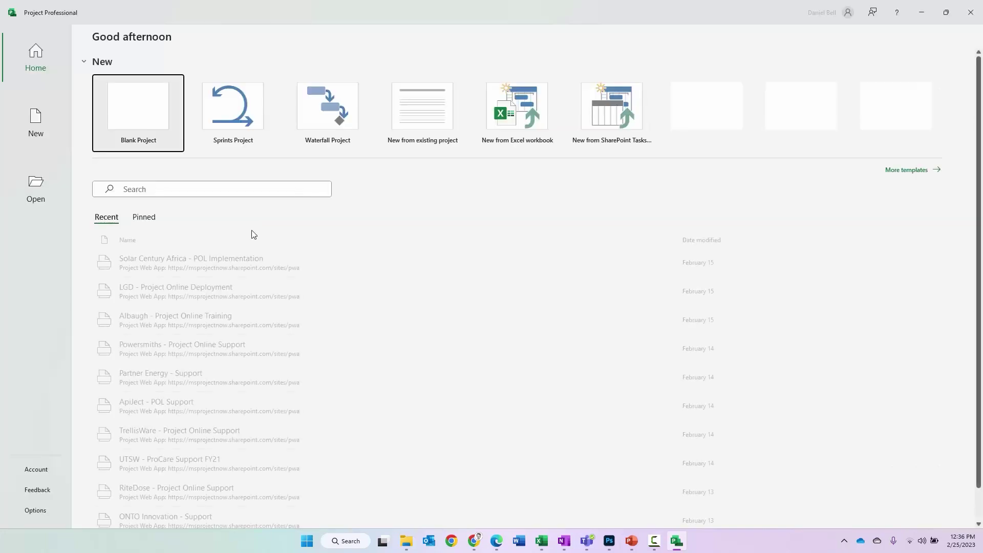
{"action": "left_click", "coordinate": [139, 120]}
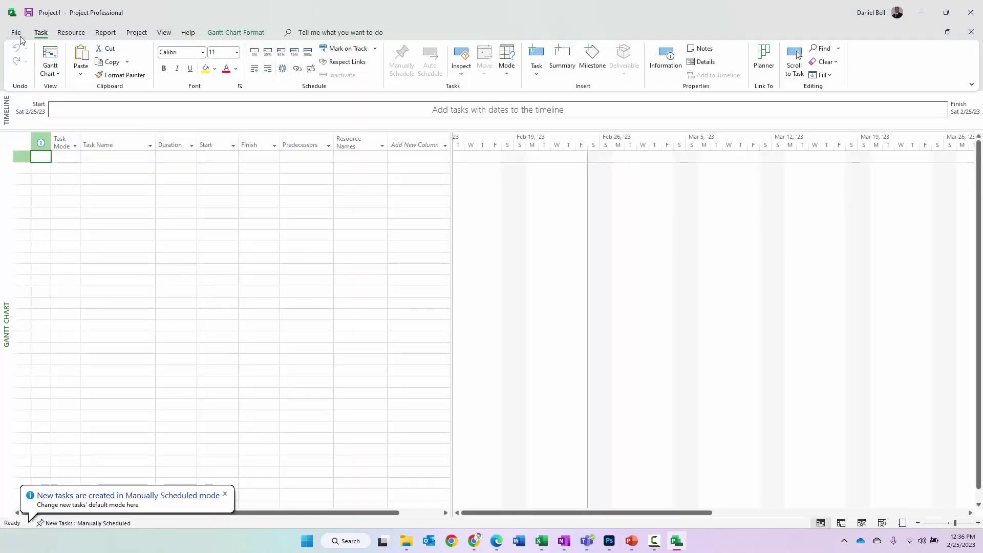
Step: Add a Project Request server account pointing to the pasted ProjectRequest site URL
{"action": "left_click", "coordinate": [16, 32]}
{"action": "left_click", "coordinate": [28, 129]}
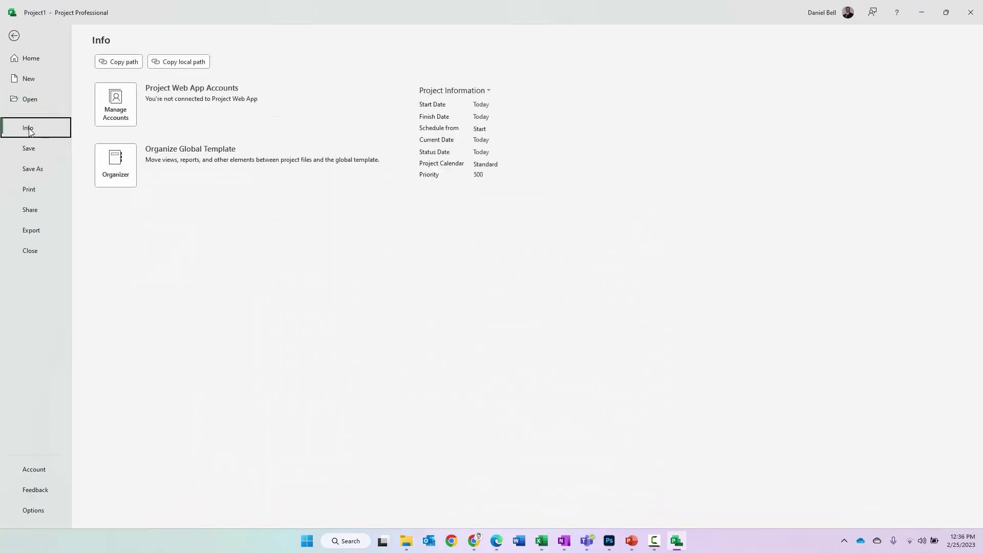
{"action": "left_click", "coordinate": [115, 105]}
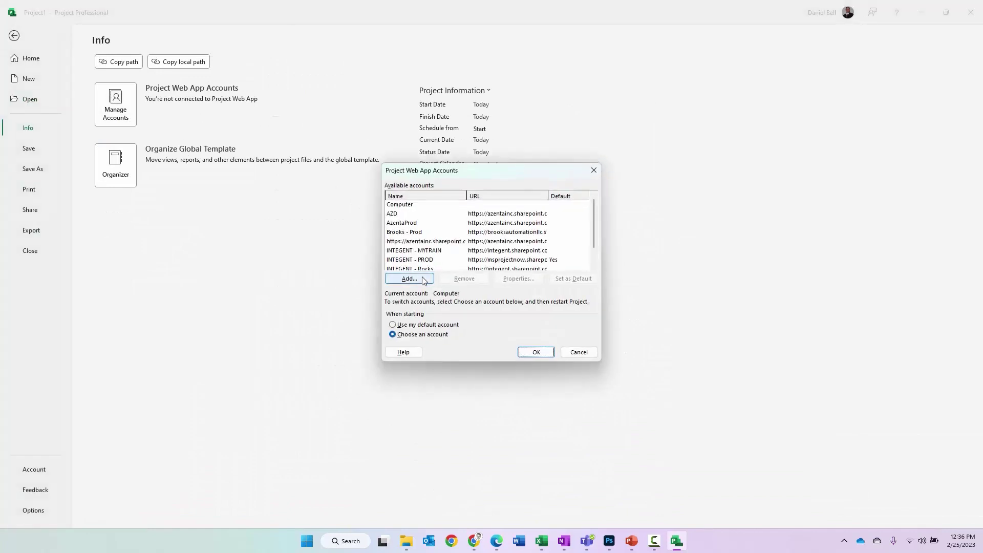
{"action": "left_click", "coordinate": [405, 278]}
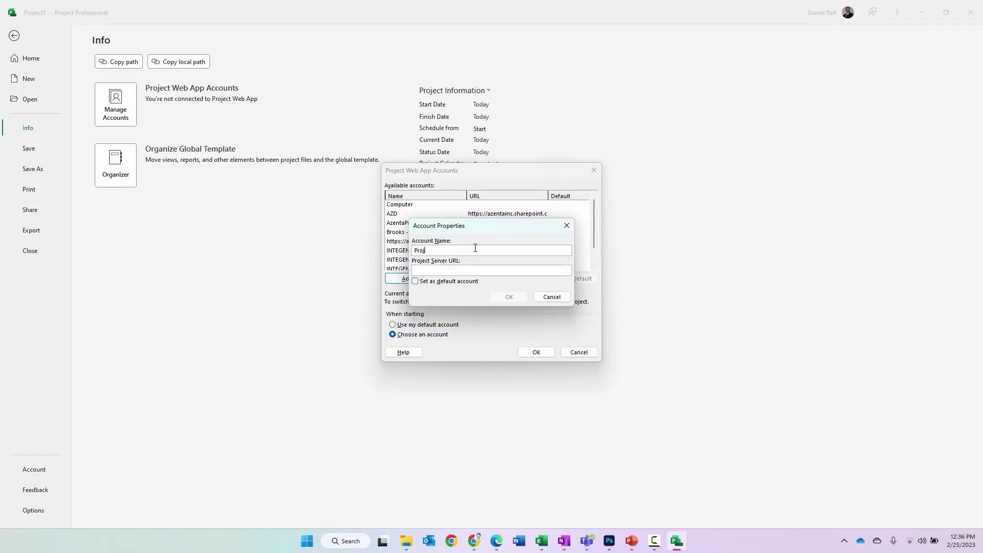
{"action": "left_click", "coordinate": [491, 270]}
{"action": "key", "text": "ctrl+v"}
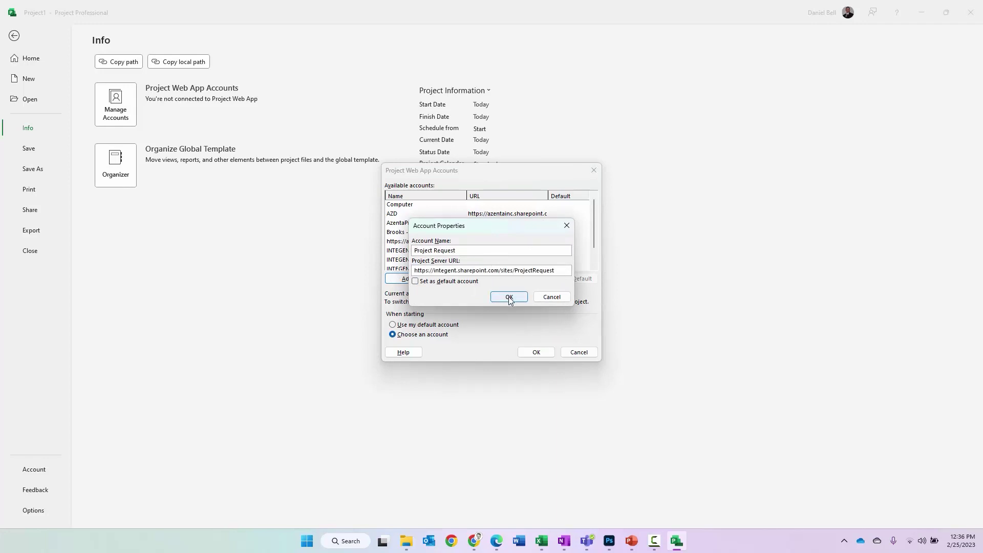
{"action": "left_click", "coordinate": [509, 297]}
{"action": "left_click", "coordinate": [536, 352]}
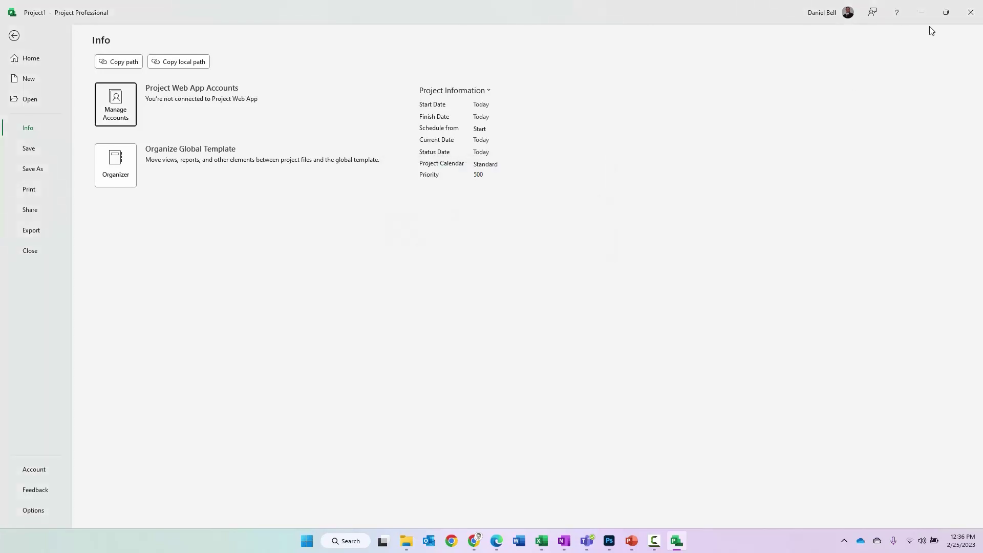
Step: Restart Project Professional and bring up its login profile choices
{"action": "left_click", "coordinate": [970, 14]}
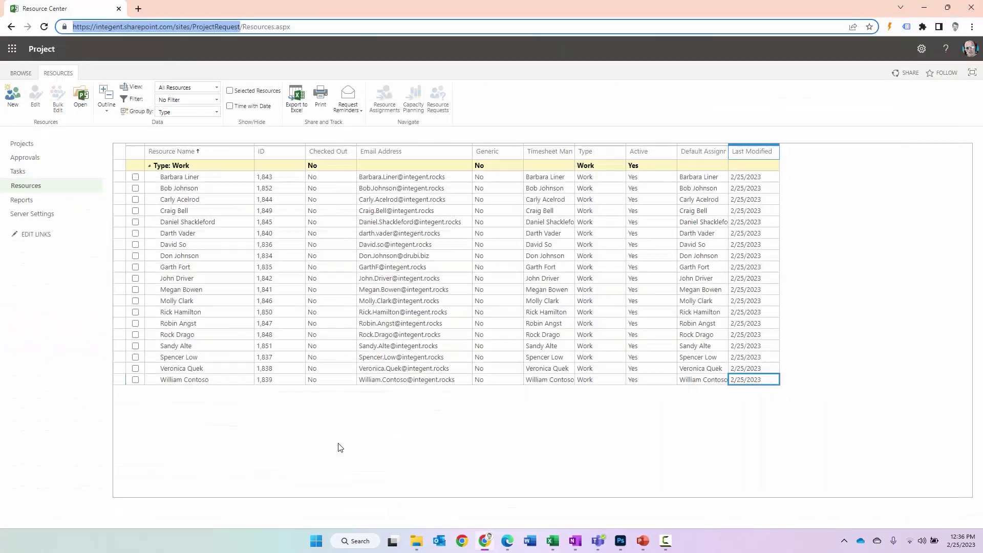
{"action": "left_click", "coordinate": [318, 540]}
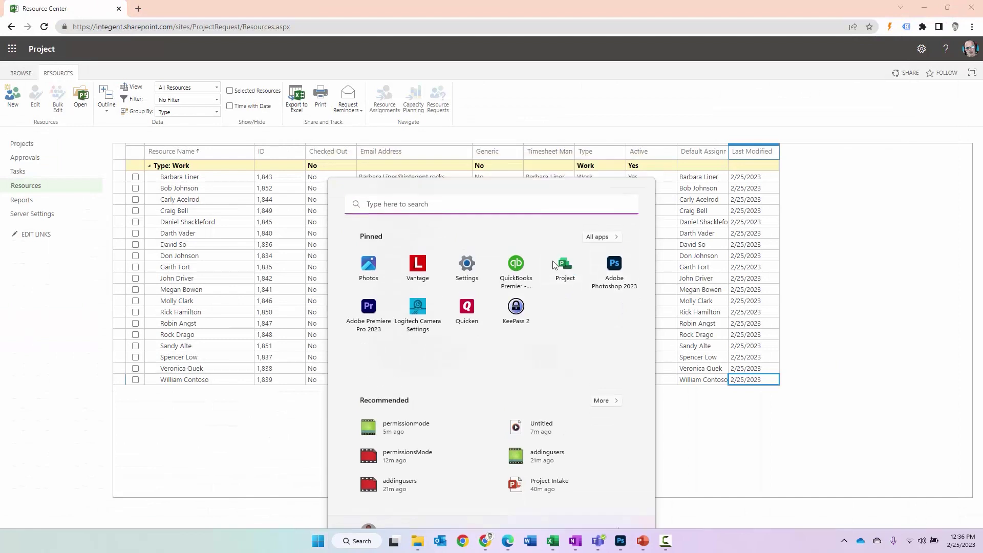
{"action": "left_click", "coordinate": [565, 237]}
{"action": "left_click", "coordinate": [490, 252]}
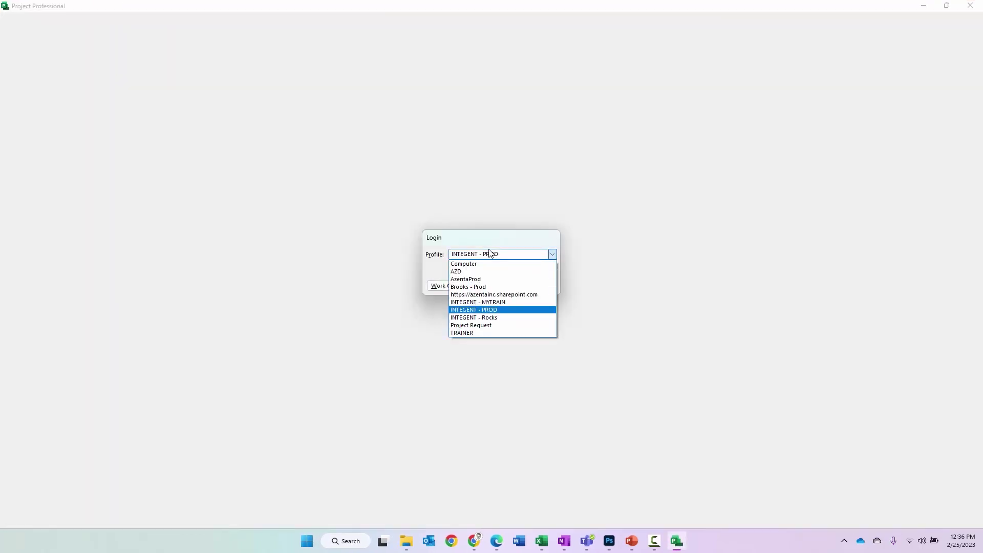
Step: Log in with the Project Request profile and create a blank project connected to the server
{"action": "left_click", "coordinate": [468, 332]}
{"action": "left_click", "coordinate": [483, 288]}
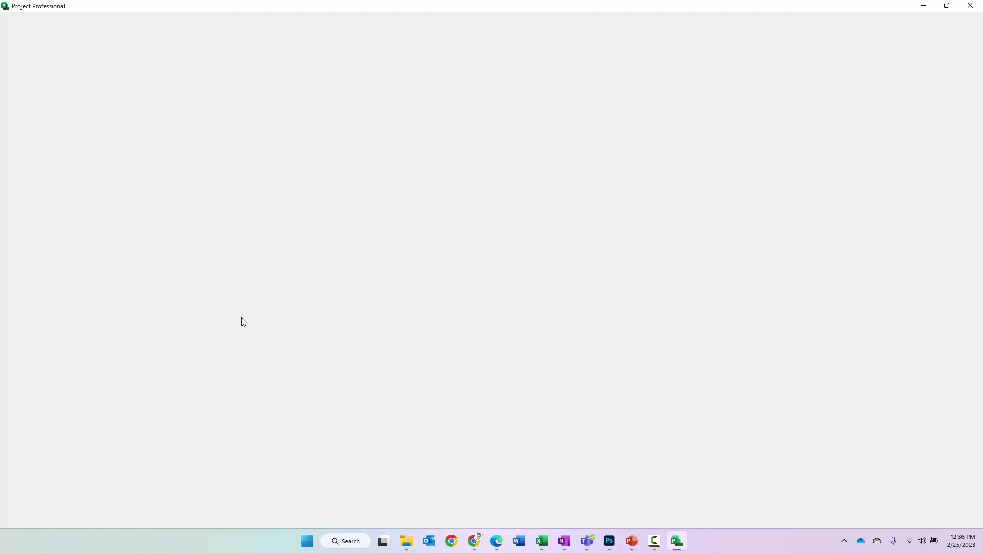
{"action": "left_click", "coordinate": [142, 115]}
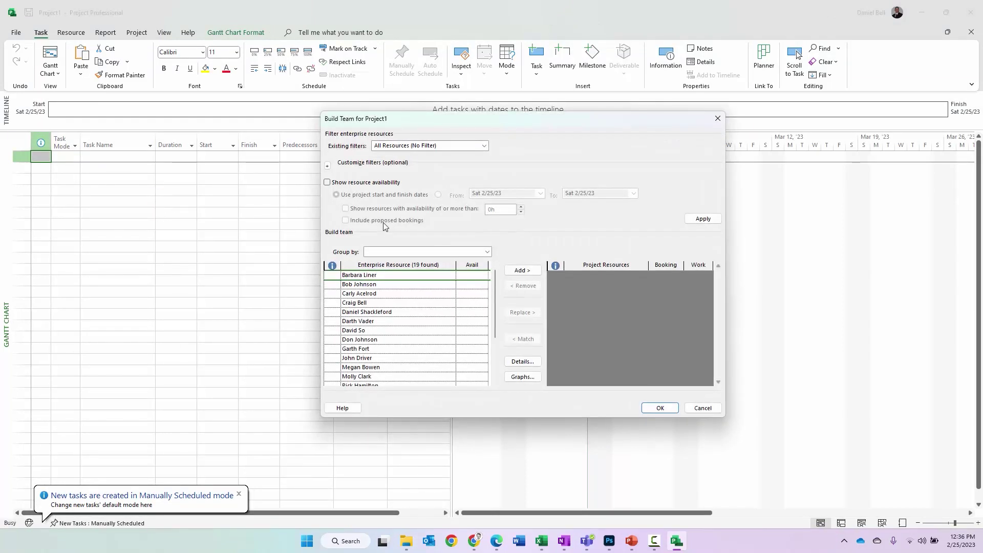
Step: Review the 19 enterprise resources in Build Team, then cancel without adding any
{"action": "left_click_drag", "start_coordinate": [476, 121], "coordinate": [401, 82]}
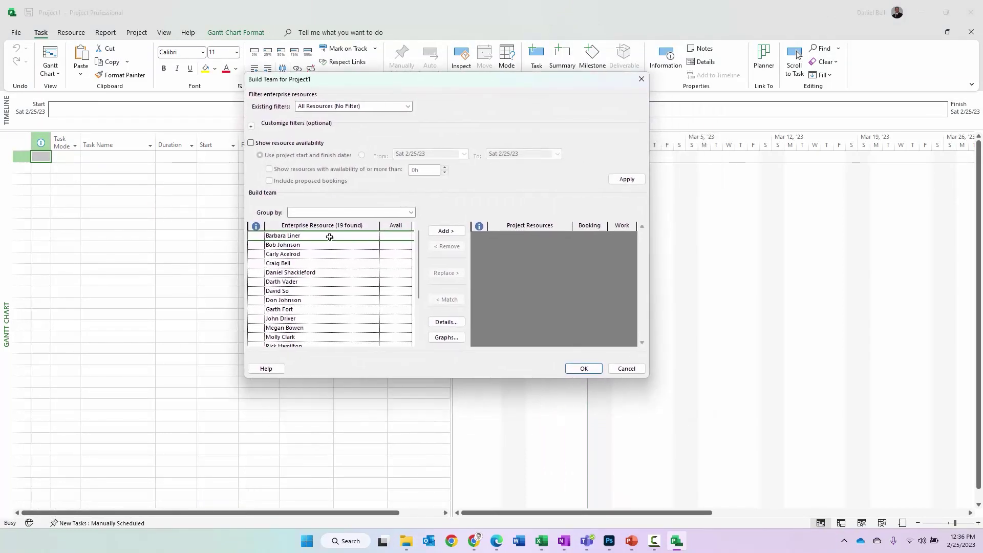
{"action": "left_click_drag", "start_coordinate": [329, 236], "coordinate": [336, 375]}
{"action": "left_click_drag", "start_coordinate": [322, 272], "coordinate": [323, 211]}
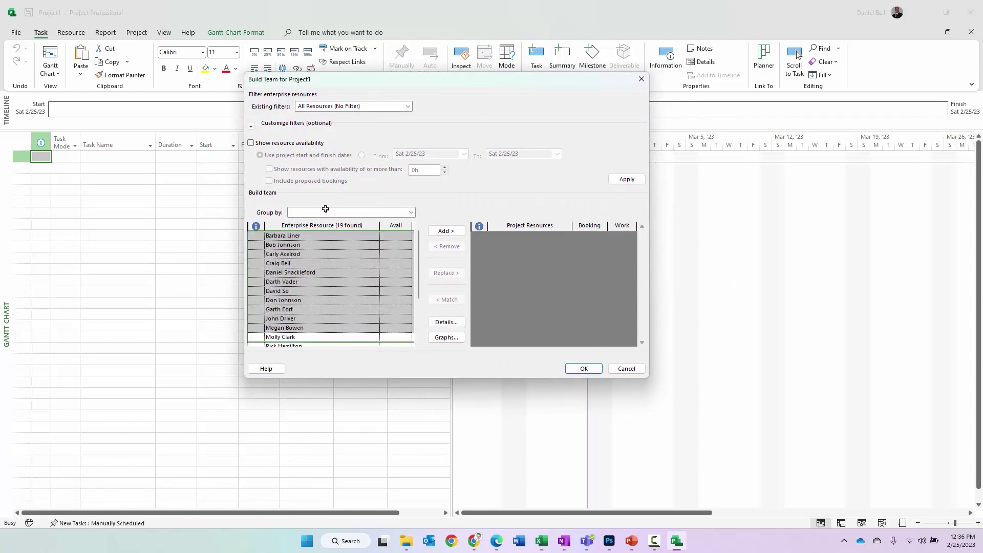
{"action": "left_click", "coordinate": [627, 369]}
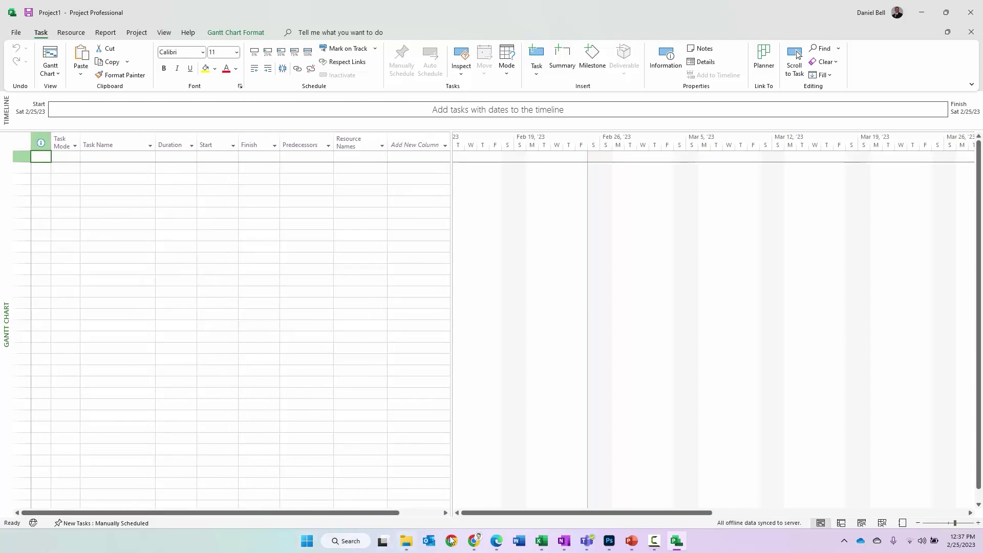
Step: Check the first two resources in the Resource Center and open them in Microsoft Project
{"action": "left_click", "coordinate": [474, 541]}
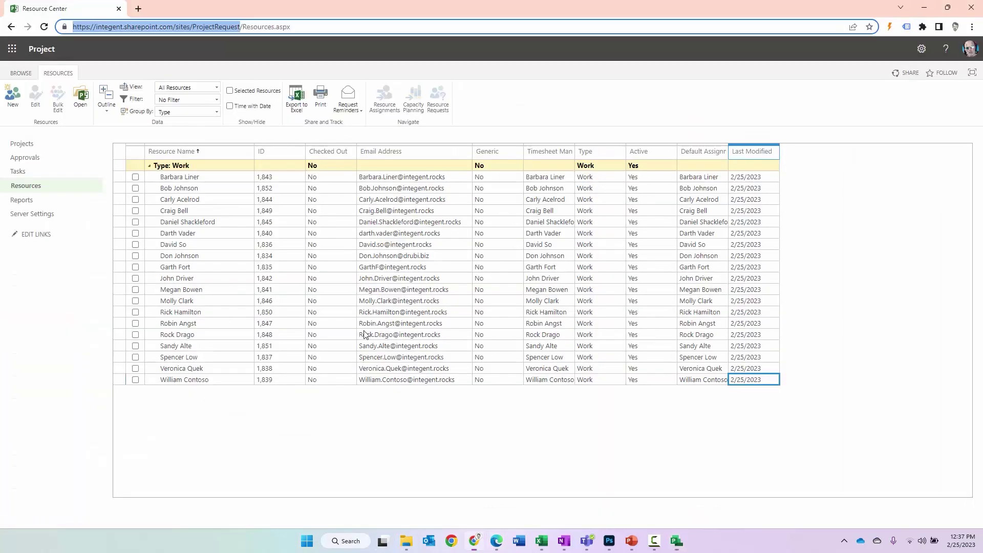
{"action": "left_click", "coordinate": [135, 177]}
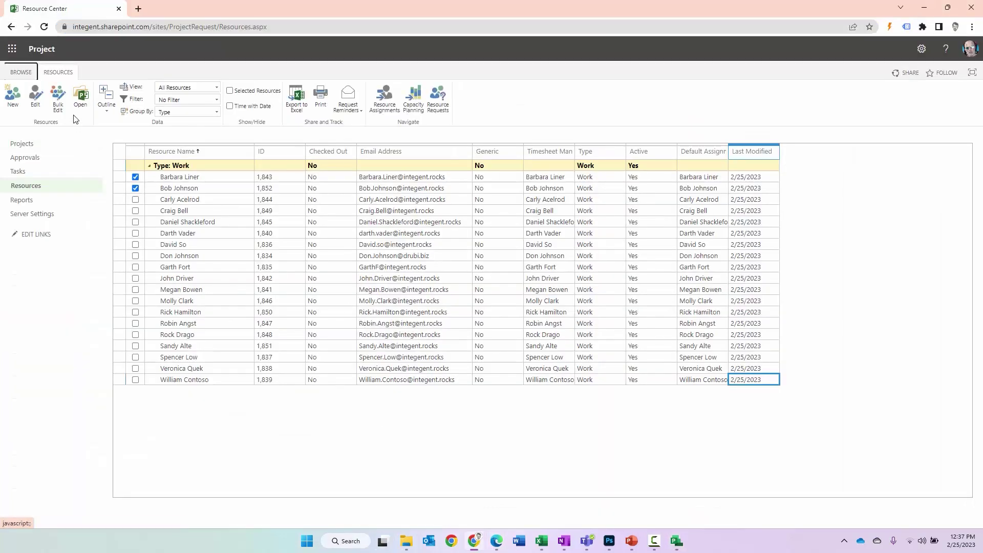
{"action": "left_click", "coordinate": [80, 97]}
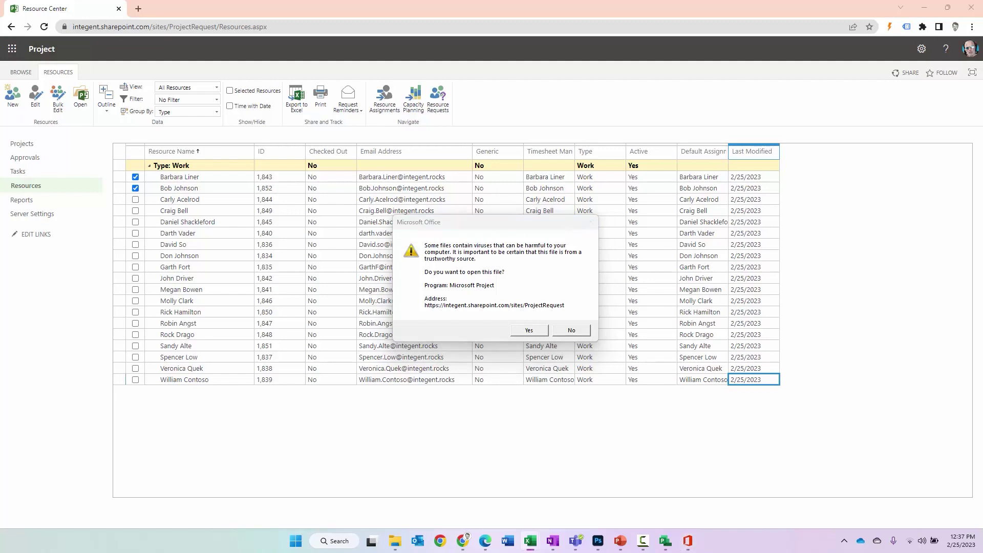
{"action": "left_click", "coordinate": [529, 330]}
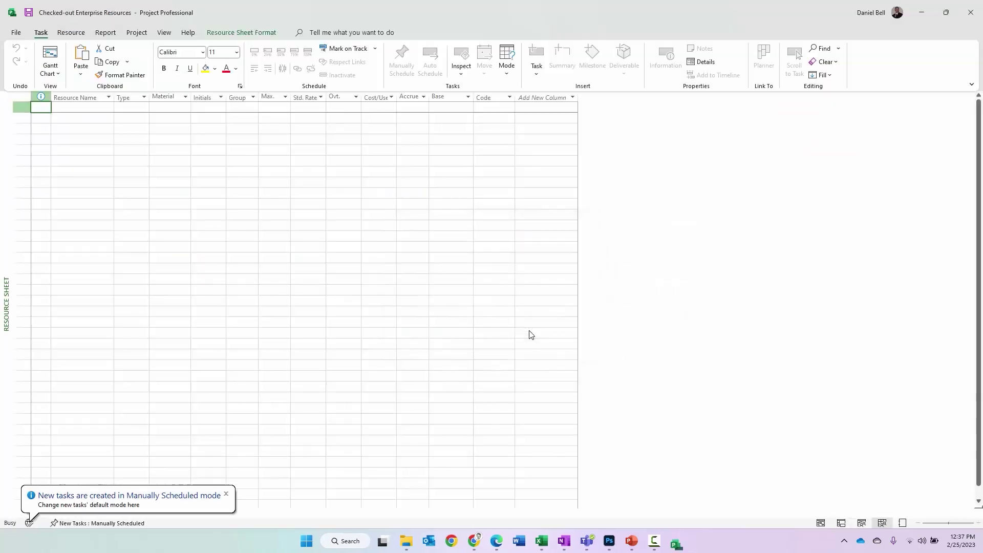
Step: Paste the new resource names and their Std. Rate values from Excel into the Resource Sheet
{"action": "left_click_drag", "start_coordinate": [149, 97], "coordinate": [138, 97]}
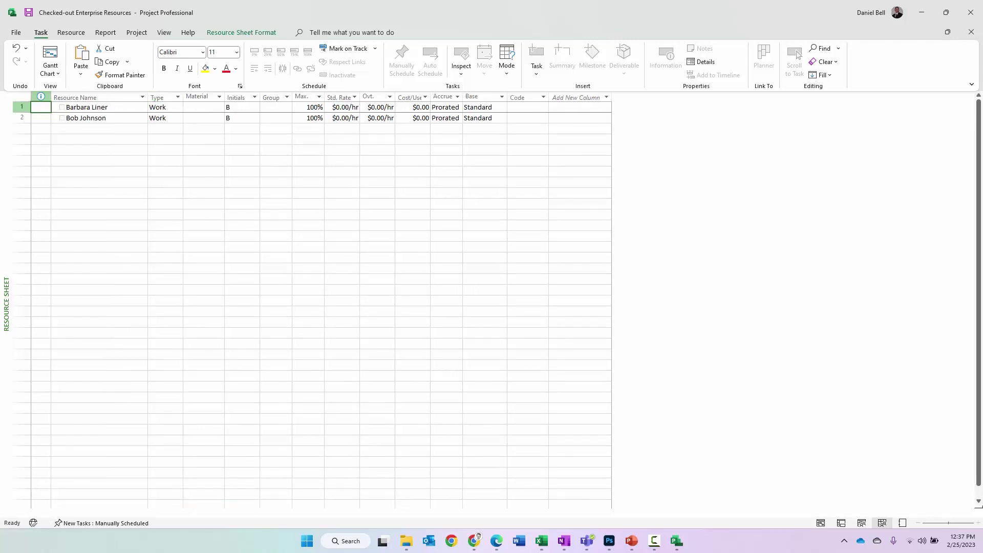
{"action": "key", "text": "alt+Tab"}
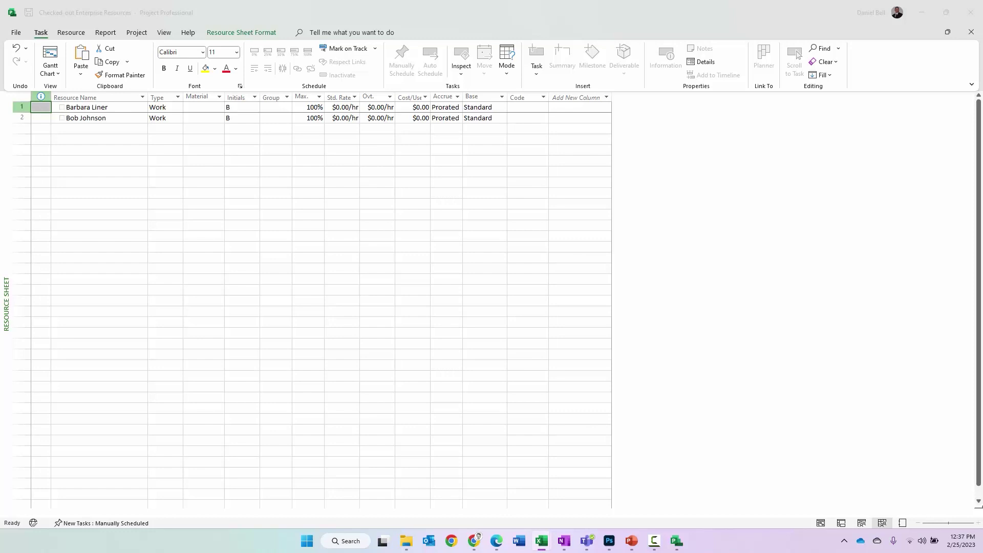
{"action": "left_click", "coordinate": [122, 130]}
{"action": "key", "text": "ctrl+v"}
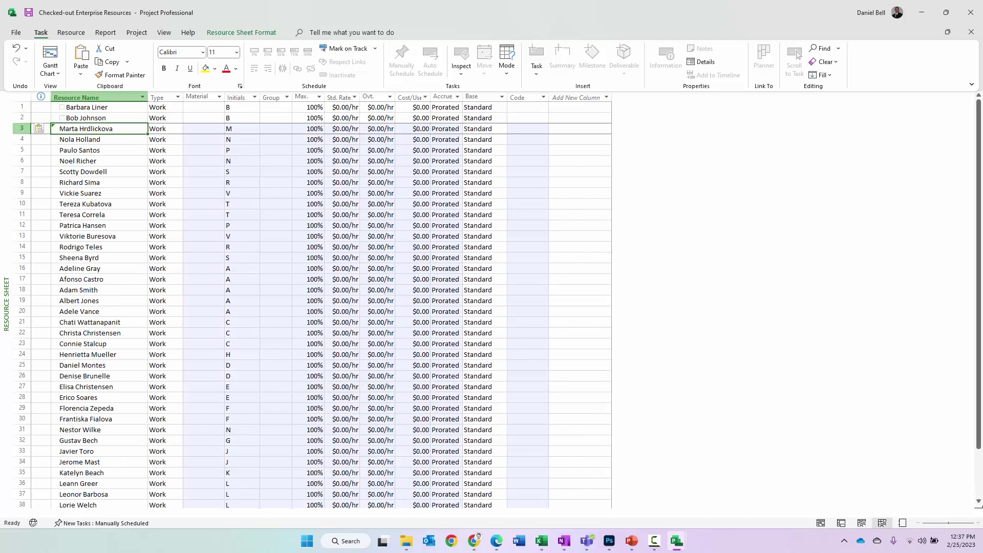
{"action": "key", "text": "alt+Tab"}
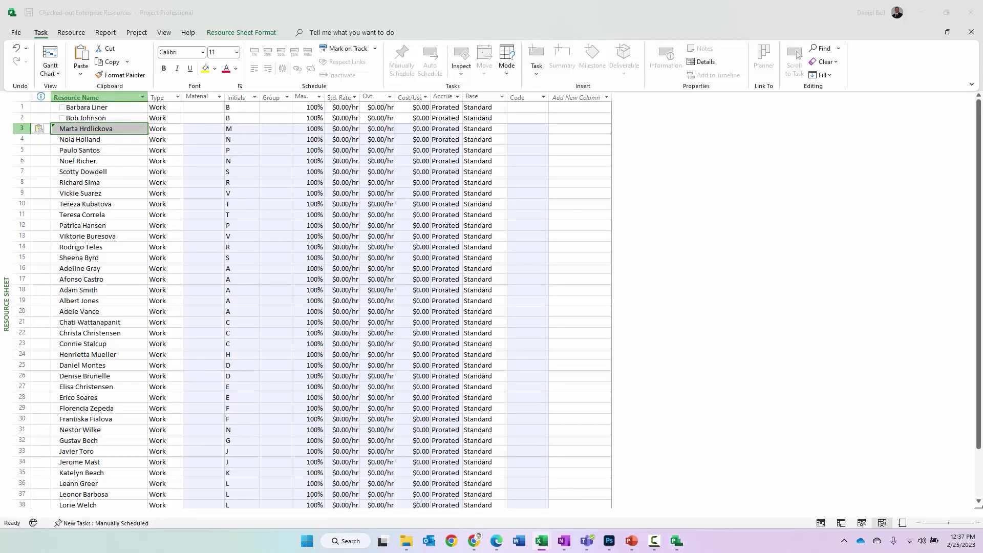
{"action": "left_click", "coordinate": [346, 130]}
{"action": "key", "text": "ctrl+v"}
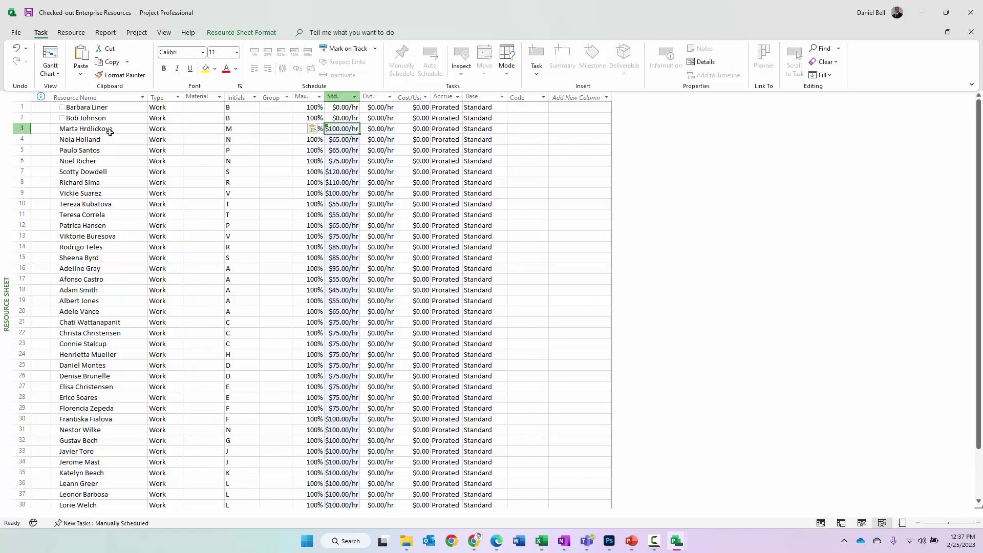
{"action": "left_click_drag", "start_coordinate": [107, 129], "coordinate": [164, 248]}
{"action": "left_click", "coordinate": [279, 193]}
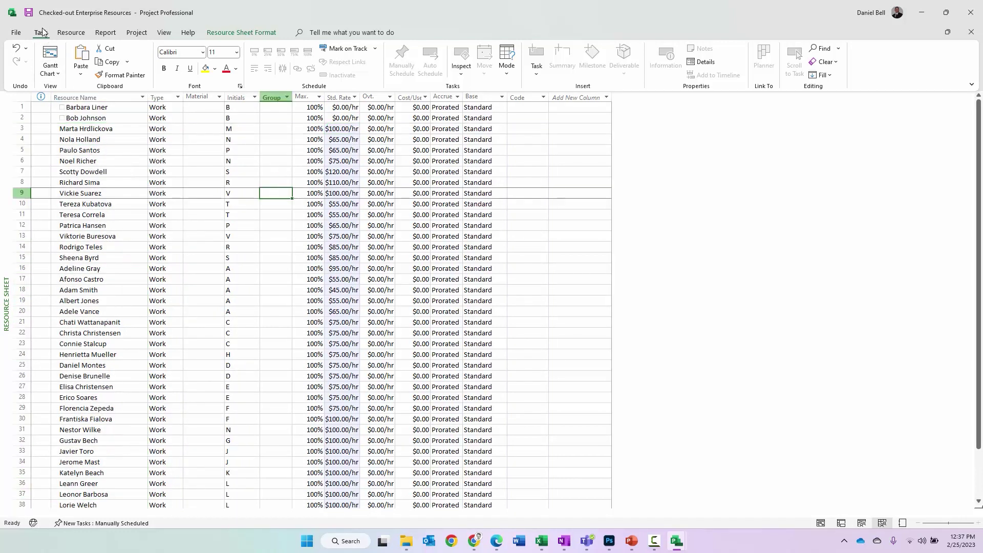
Step: Save the enterprise resources, then close the file, answering Yes to save changes
{"action": "left_click", "coordinate": [28, 15]}
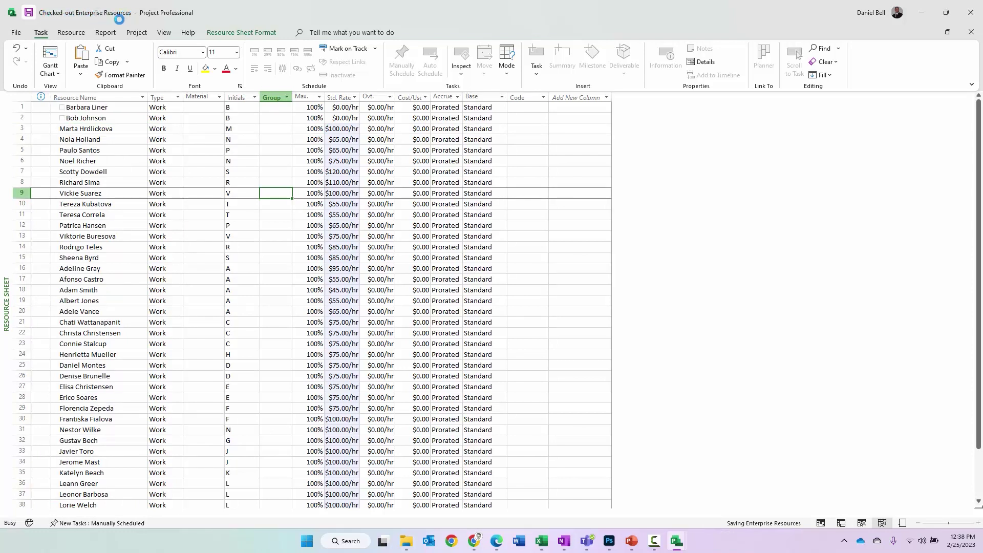
{"action": "left_click", "coordinate": [20, 32]}
{"action": "left_click", "coordinate": [38, 250]}
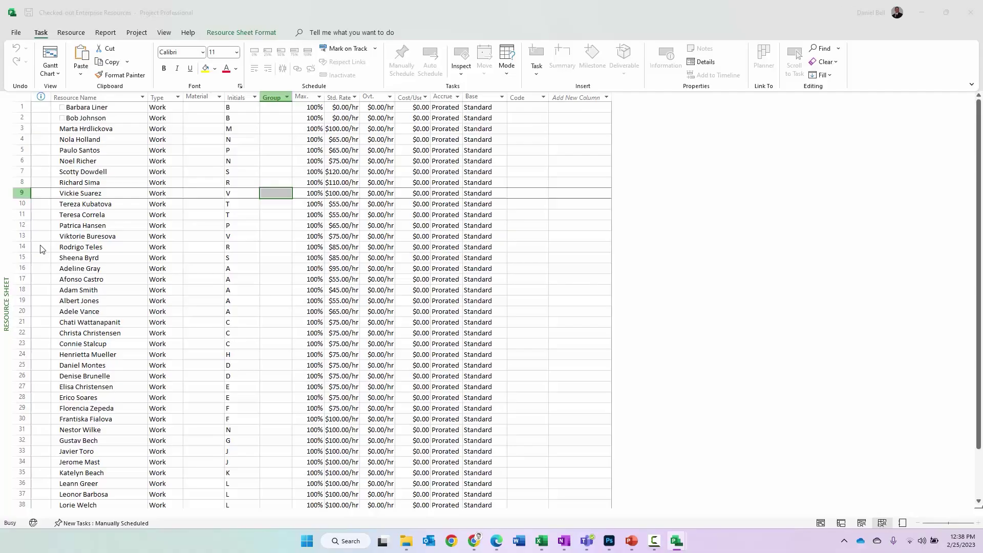
{"action": "left_click", "coordinate": [453, 300]}
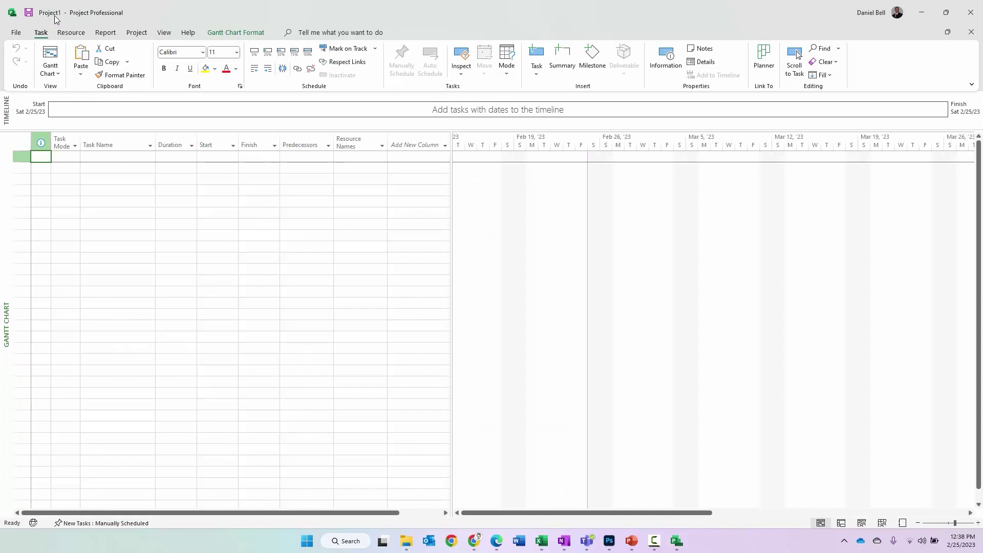
Step: In the Resource Center, uncheck the earlier resources, reload Resources and widen the Resource Name column
{"action": "mouse_move", "coordinate": [474, 541]}
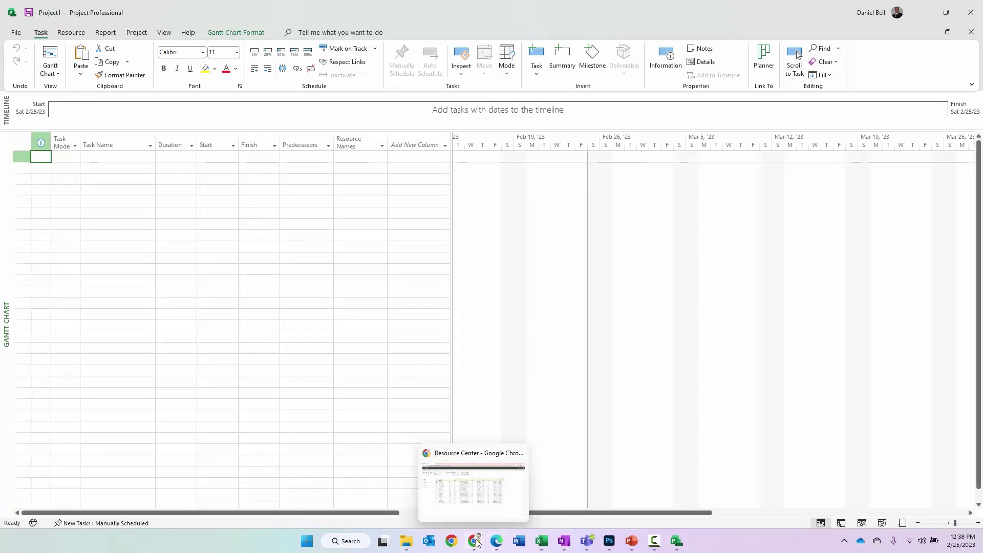
{"action": "left_click", "coordinate": [419, 451]}
{"action": "left_click", "coordinate": [142, 235]}
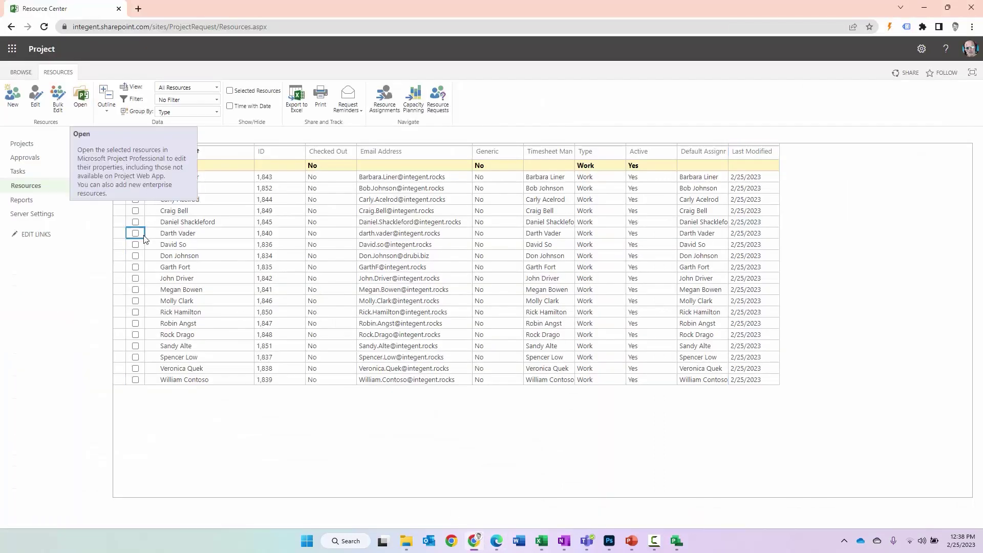
{"action": "left_click", "coordinate": [135, 188]}
{"action": "left_click", "coordinate": [135, 177]}
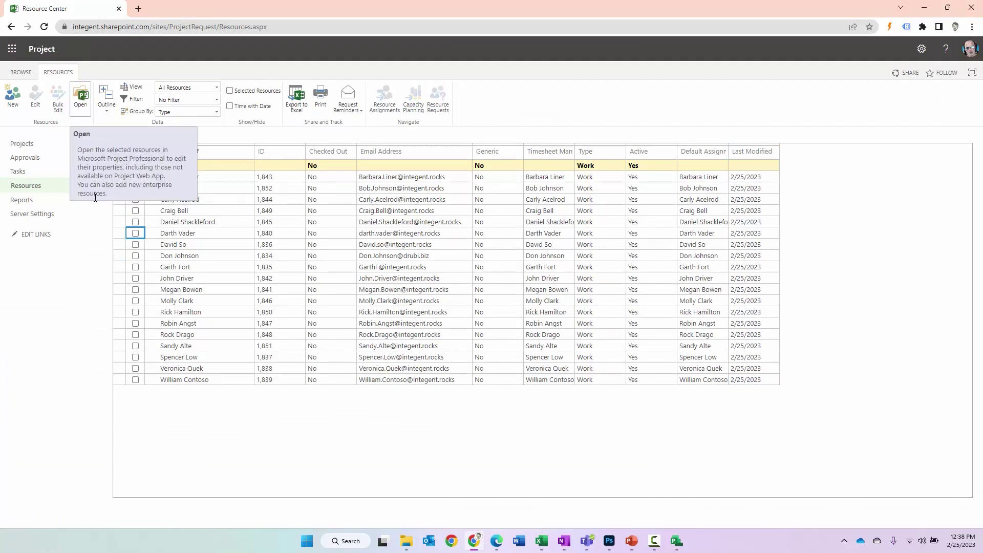
{"action": "left_click", "coordinate": [36, 188]}
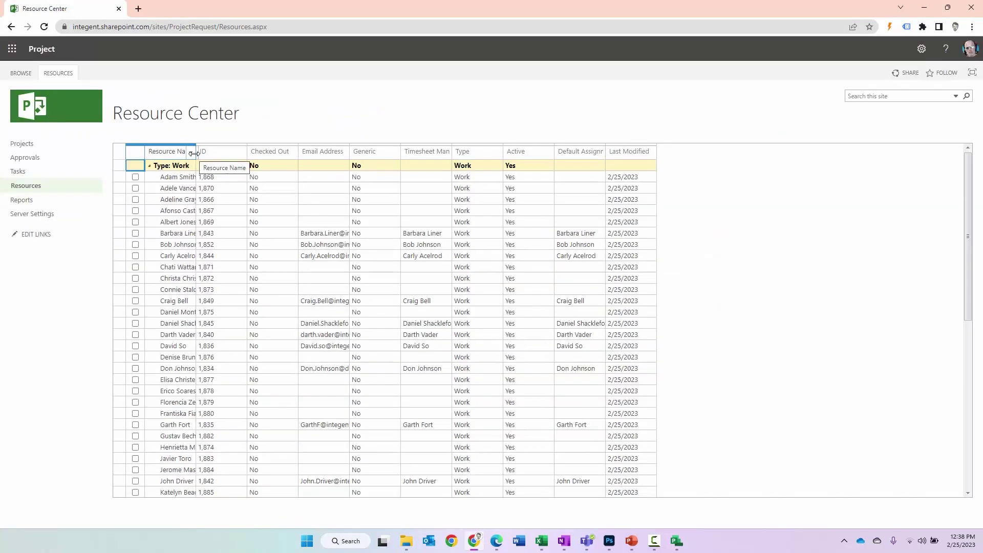
{"action": "left_click_drag", "start_coordinate": [196, 152], "coordinate": [302, 152]}
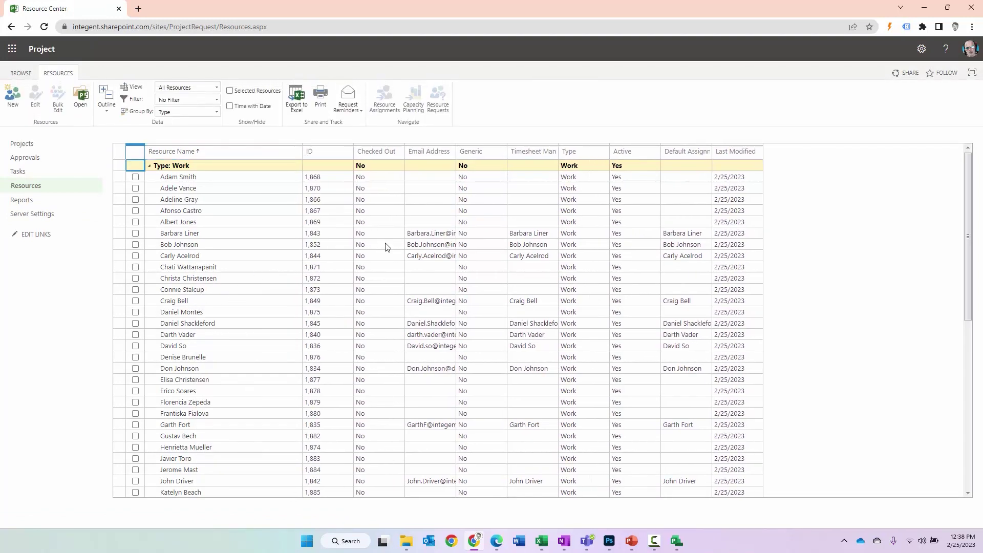
Step: Highlight the email cells to show the newly added resources have no email addresses
{"action": "left_click_drag", "start_coordinate": [439, 233], "coordinate": [437, 267]}
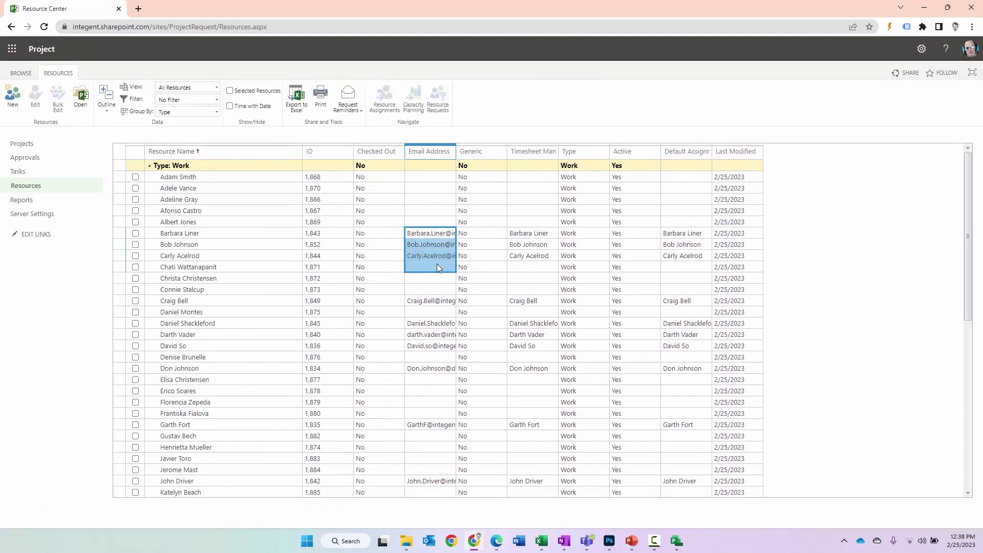
{"action": "left_click", "coordinate": [436, 301]}
{"action": "left_click_drag", "start_coordinate": [431, 325], "coordinate": [437, 347]}
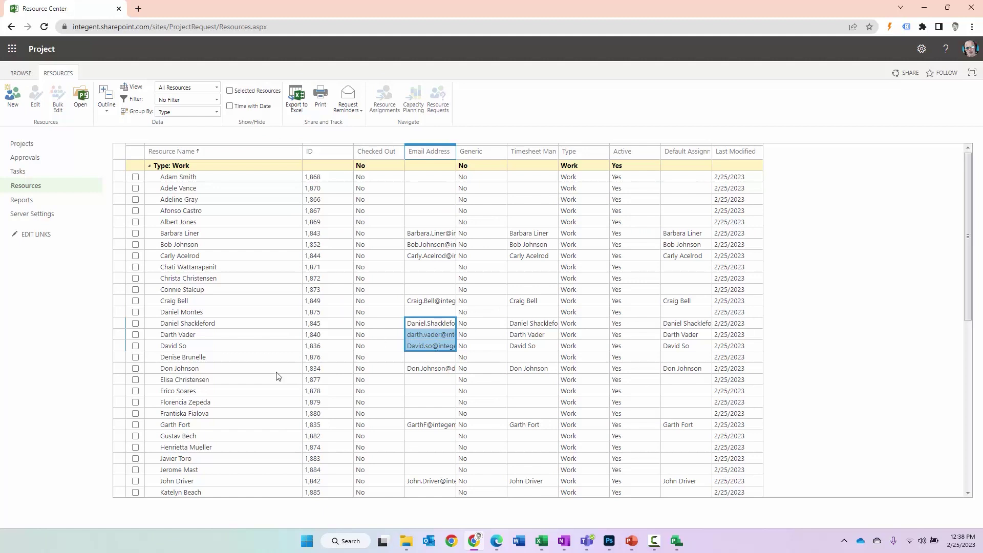
{"action": "left_click_drag", "start_coordinate": [193, 358], "coordinate": [205, 378]}
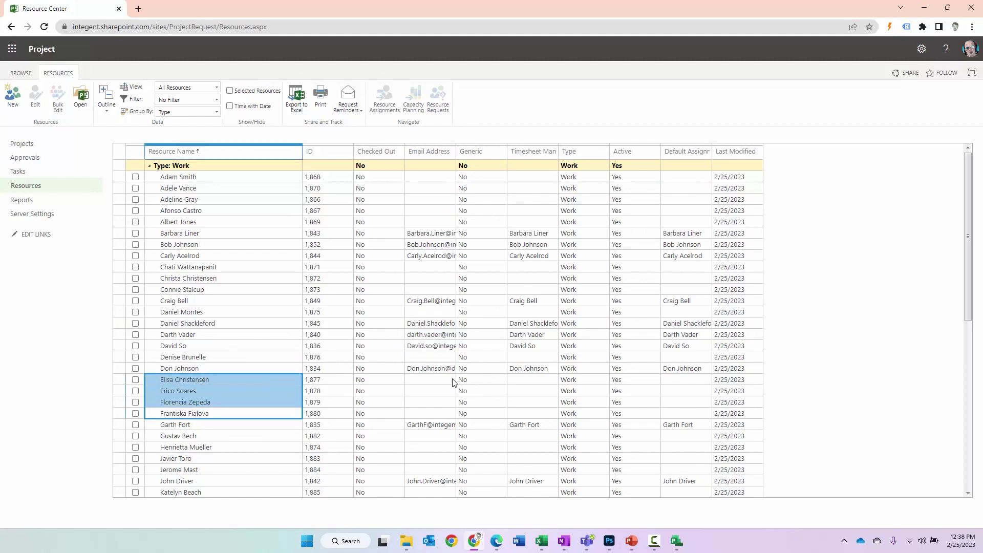
{"action": "left_click_drag", "start_coordinate": [453, 382], "coordinate": [463, 412]}
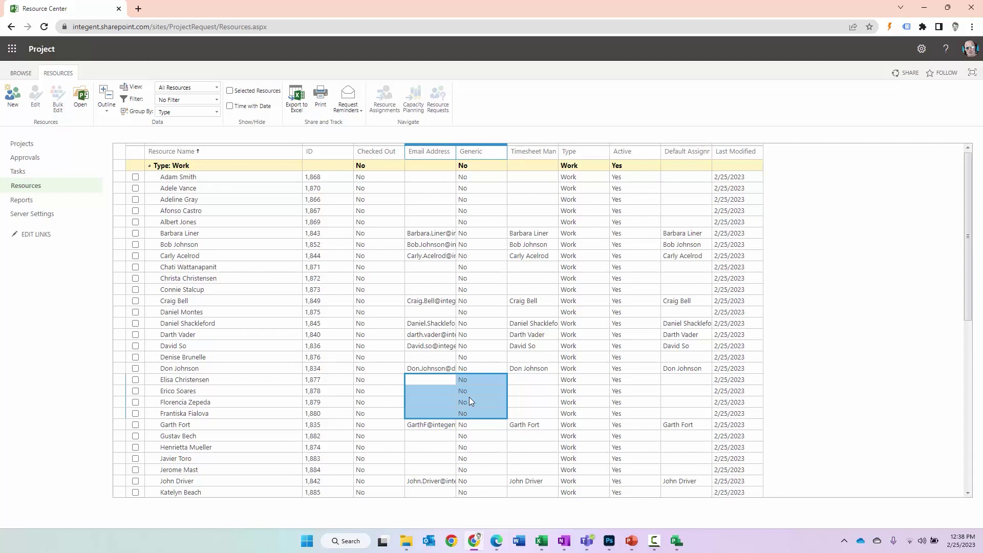
{"action": "scroll", "coordinate": [469, 398], "scroll_direction": "down", "scroll_amount": 5}
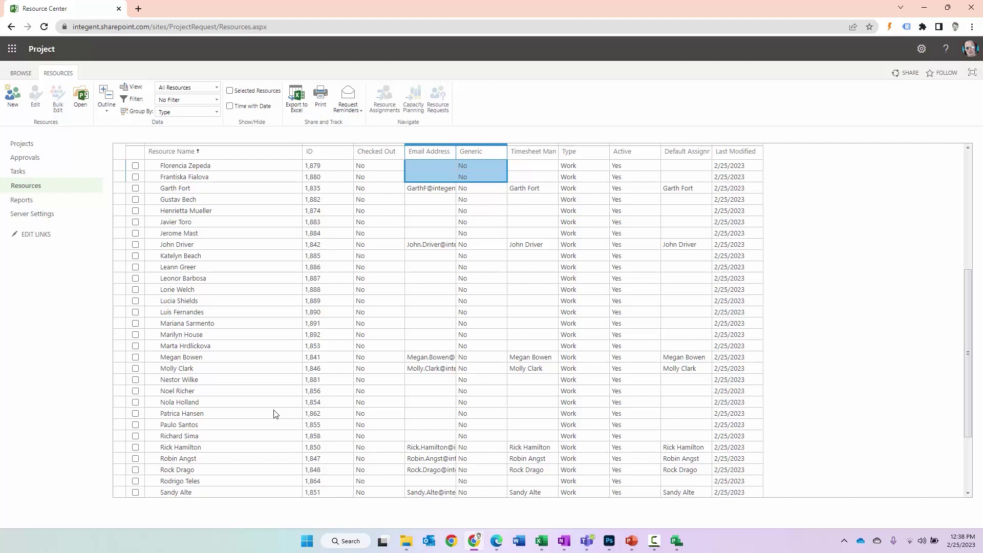
{"action": "scroll", "coordinate": [274, 413], "scroll_direction": "up", "scroll_amount": 5}
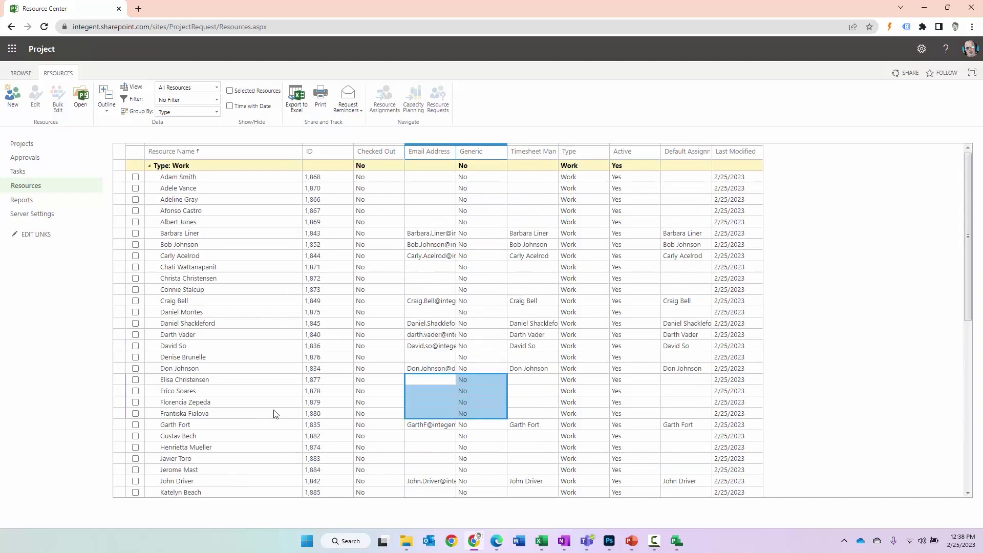
{"action": "left_click", "coordinate": [293, 357]}
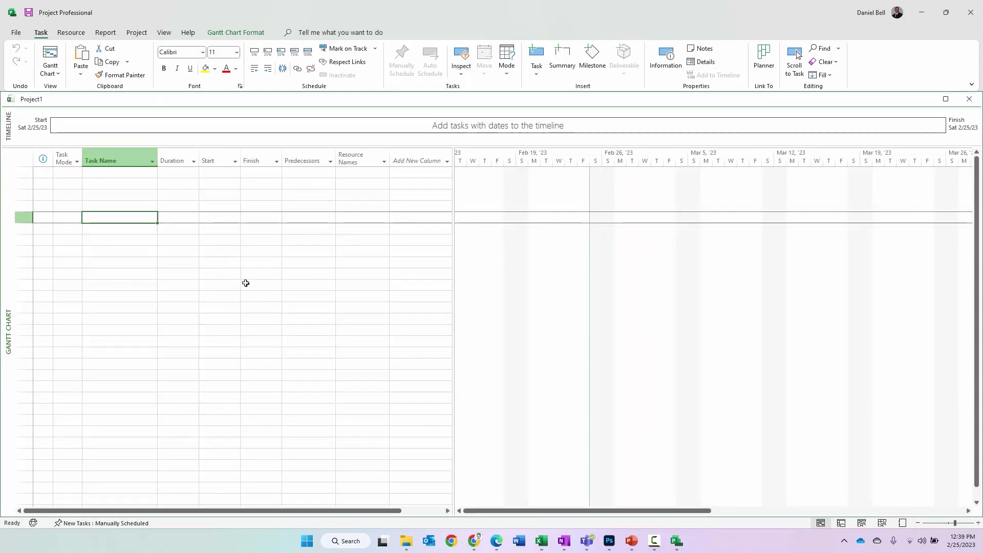
Step: Build a project team from the enterprise list with Accountant, Architect and another resource
{"action": "left_click", "coordinate": [206, 272]}
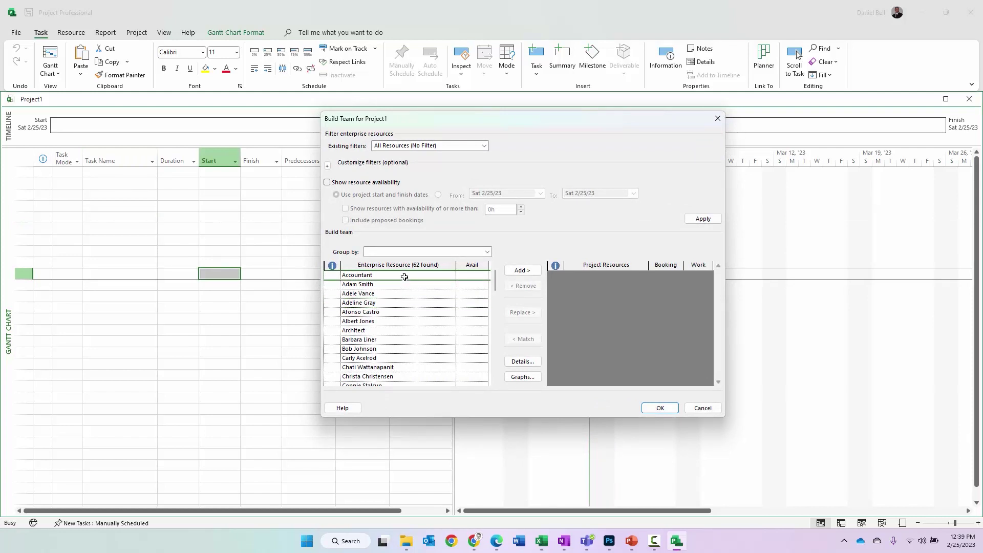
{"action": "left_click", "coordinate": [529, 272]}
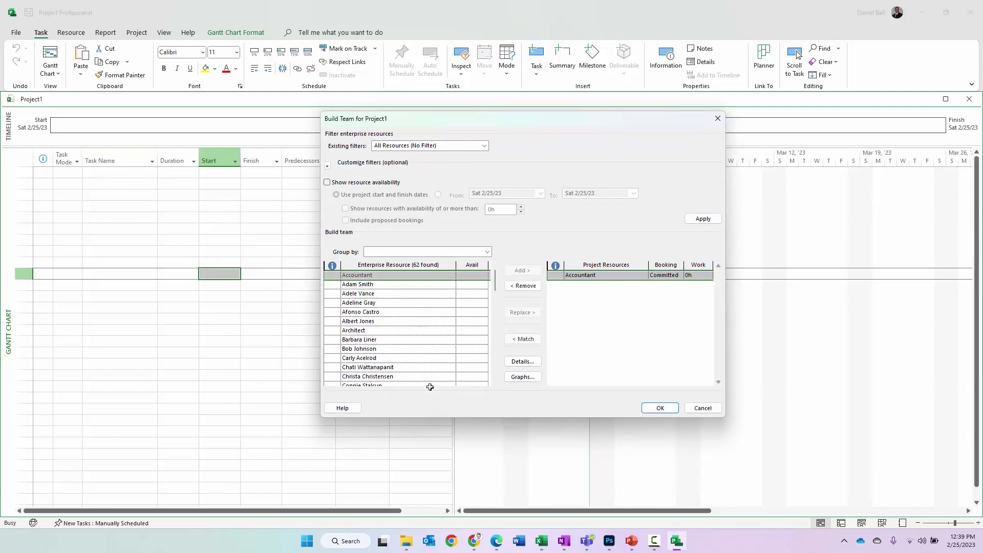
{"action": "left_click", "coordinate": [441, 328]}
{"action": "left_click", "coordinate": [522, 271]}
{"action": "left_click", "coordinate": [441, 312]}
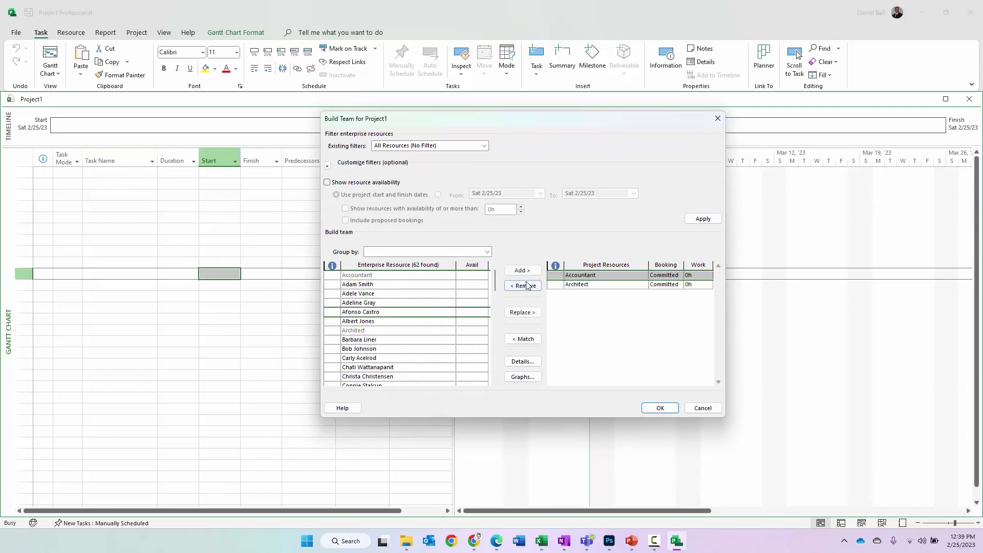
{"action": "left_click", "coordinate": [523, 270]}
{"action": "left_click", "coordinate": [660, 407]}
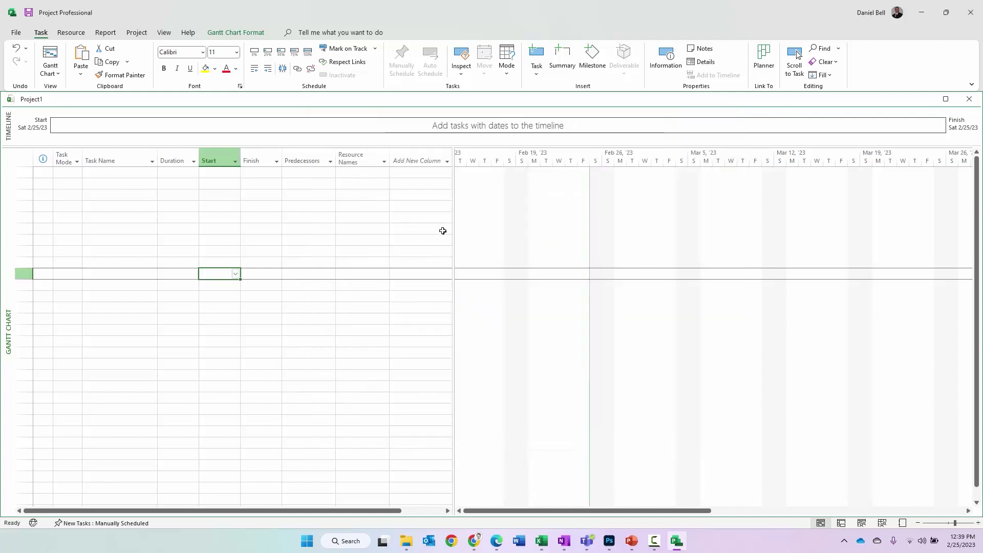
Step: Select cells in the empty first task row of the Gantt table, including its resource cell
{"action": "left_click", "coordinate": [382, 173]}
{"action": "left_click", "coordinate": [385, 173]}
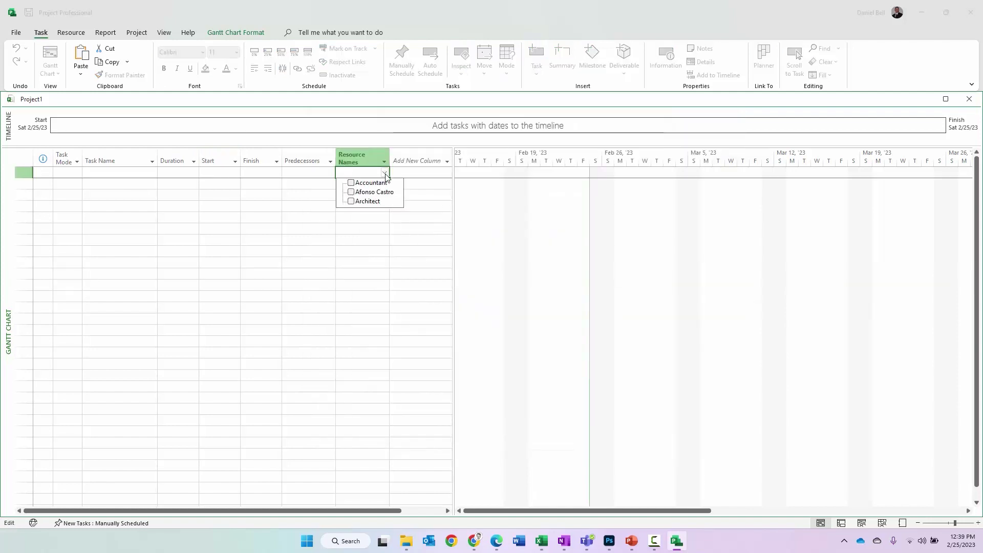
{"action": "left_click", "coordinate": [261, 172]}
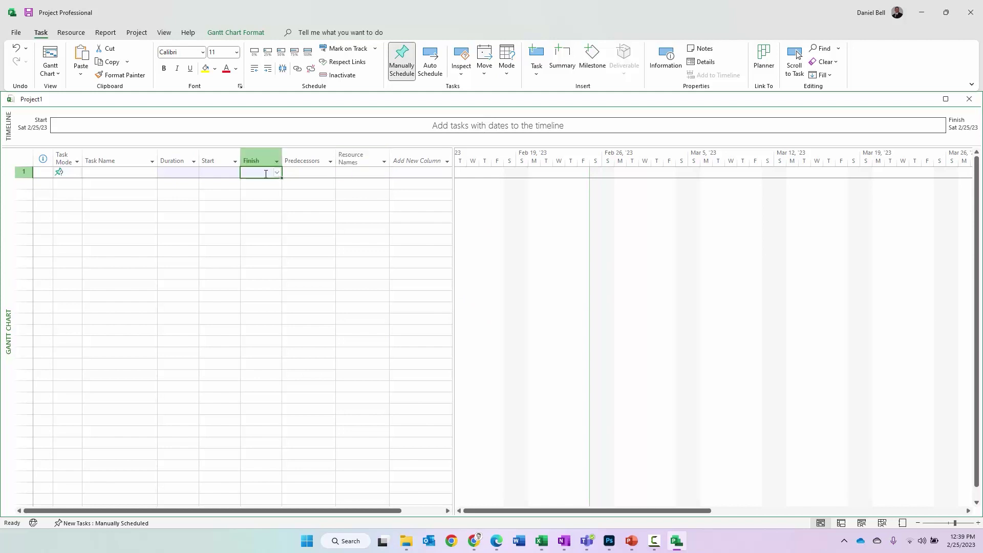
{"action": "left_click", "coordinate": [177, 173]}
{"action": "left_click", "coordinate": [136, 173]}
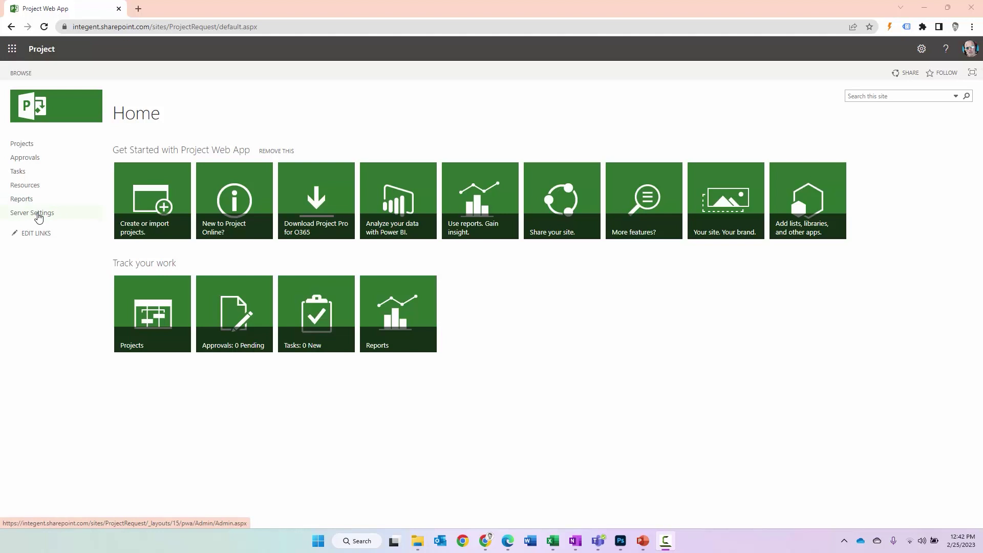
Step: Go from Server Settings through PWA Settings to the Security > Manage Users page
{"action": "left_click", "coordinate": [38, 216]}
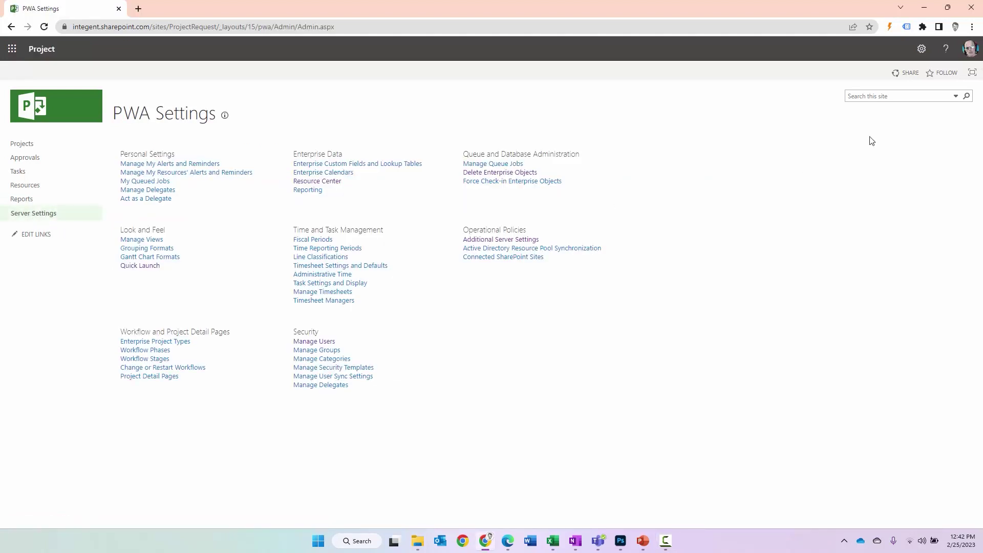
{"action": "left_click", "coordinate": [921, 48]}
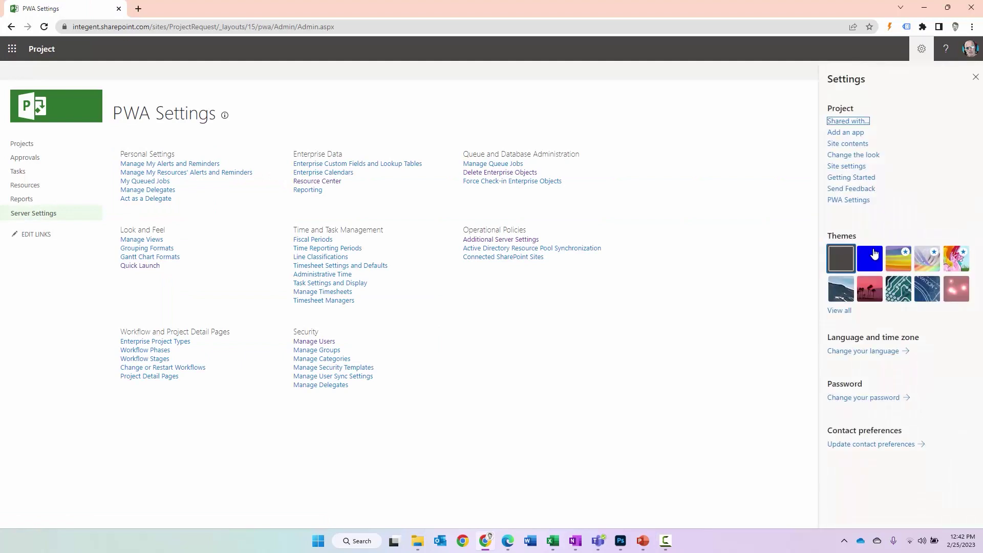
{"action": "left_click", "coordinate": [850, 201]}
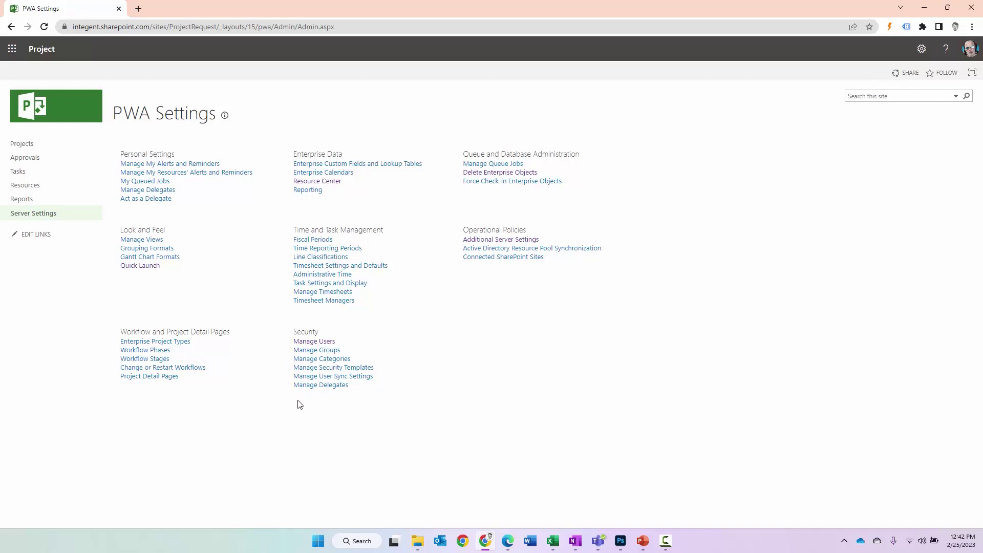
{"action": "left_click", "coordinate": [307, 342]}
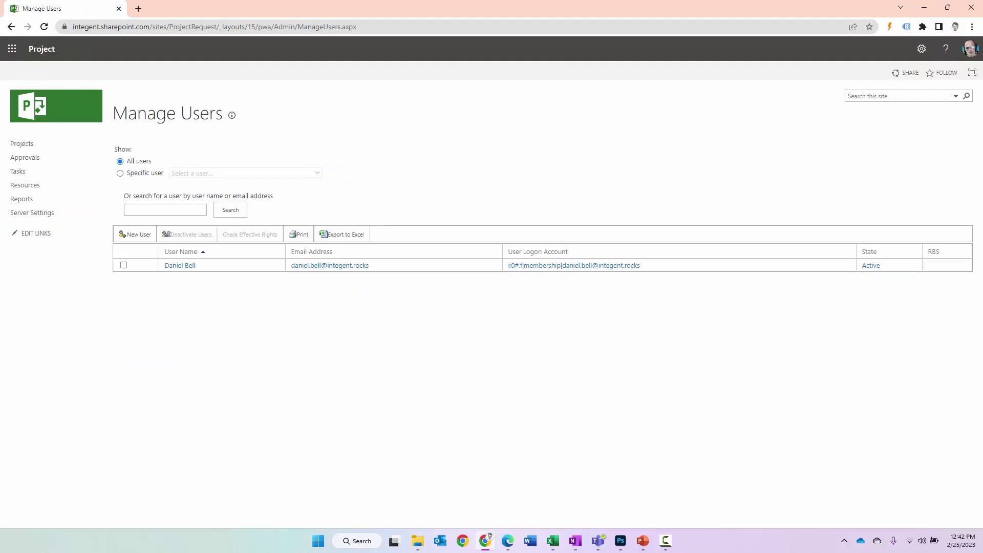
Step: Create a new PWA user by picking the matching directory account as User logon account, then save
{"action": "left_click", "coordinate": [133, 237]}
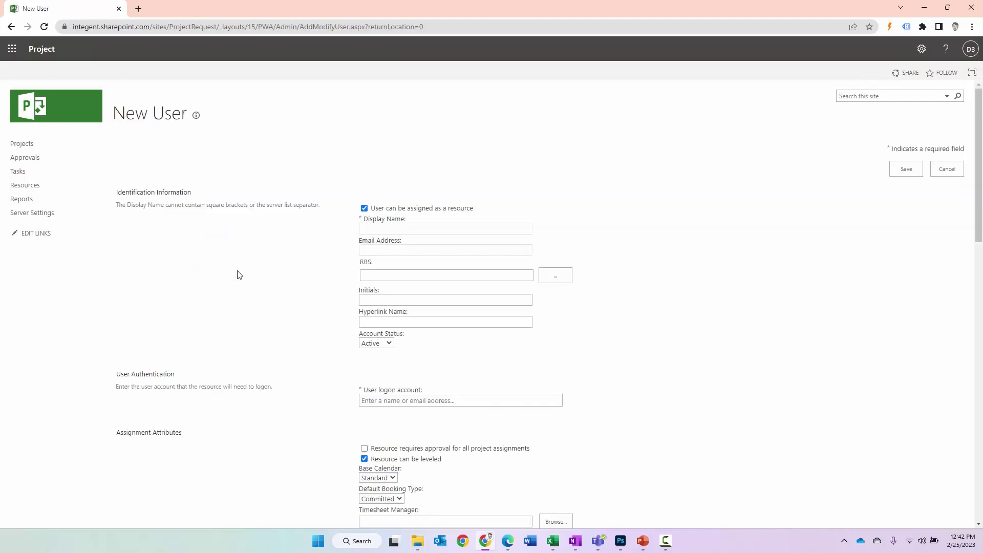
{"action": "left_click", "coordinate": [406, 398]}
{"action": "scroll", "coordinate": [511, 358], "scroll_direction": "down", "scroll_amount": 2}
{"action": "type", "text": "bar"}
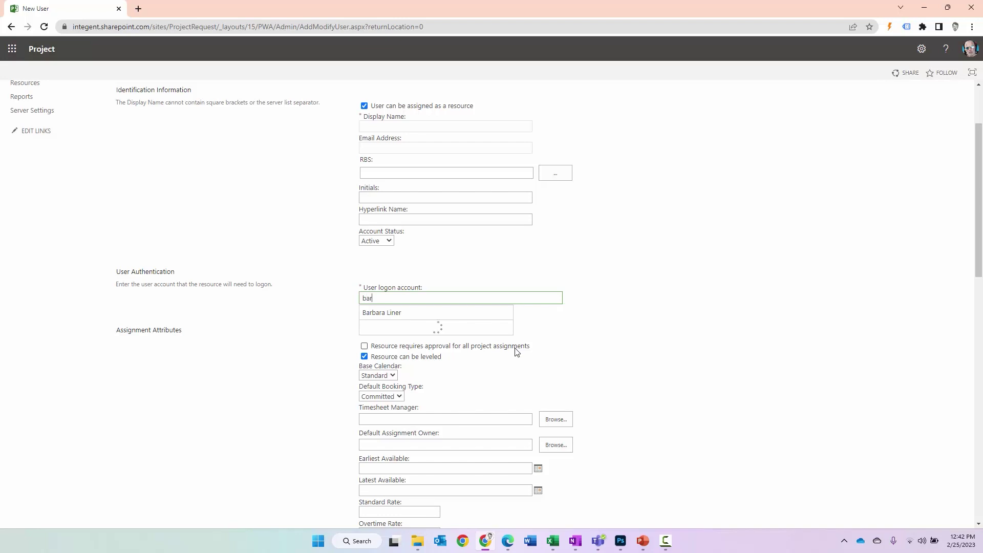
{"action": "left_click", "coordinate": [430, 313]}
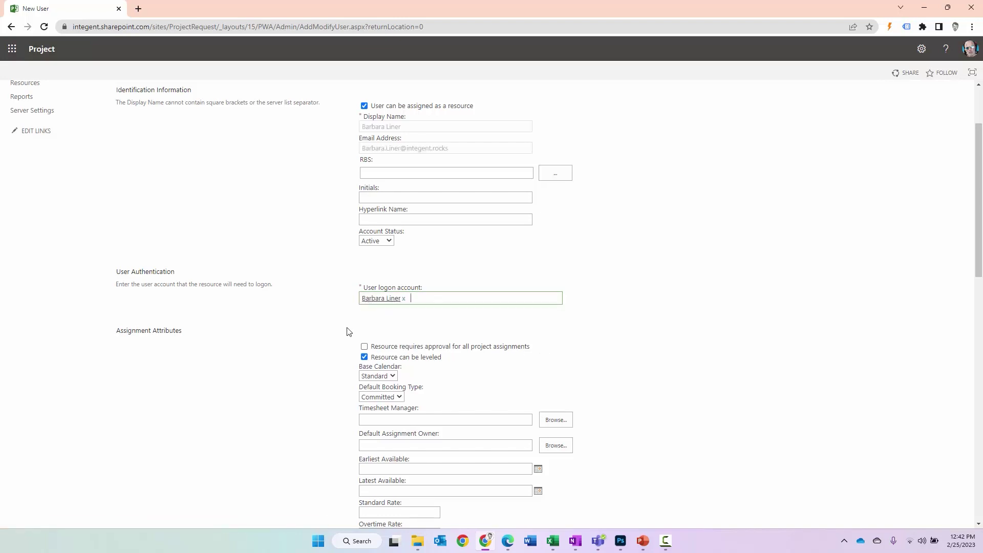
{"action": "scroll", "coordinate": [440, 297], "scroll_direction": "up", "scroll_amount": 2}
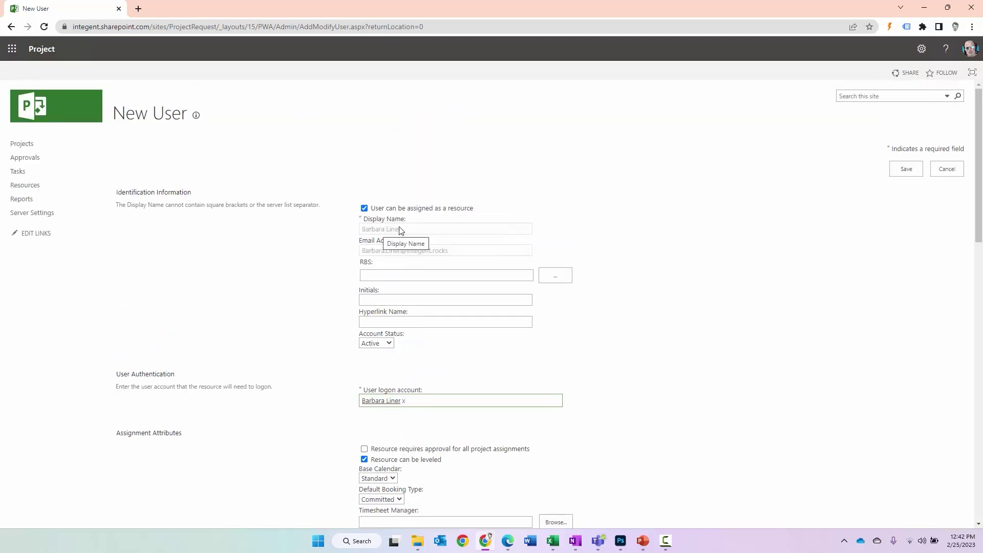
{"action": "left_click", "coordinate": [905, 170]}
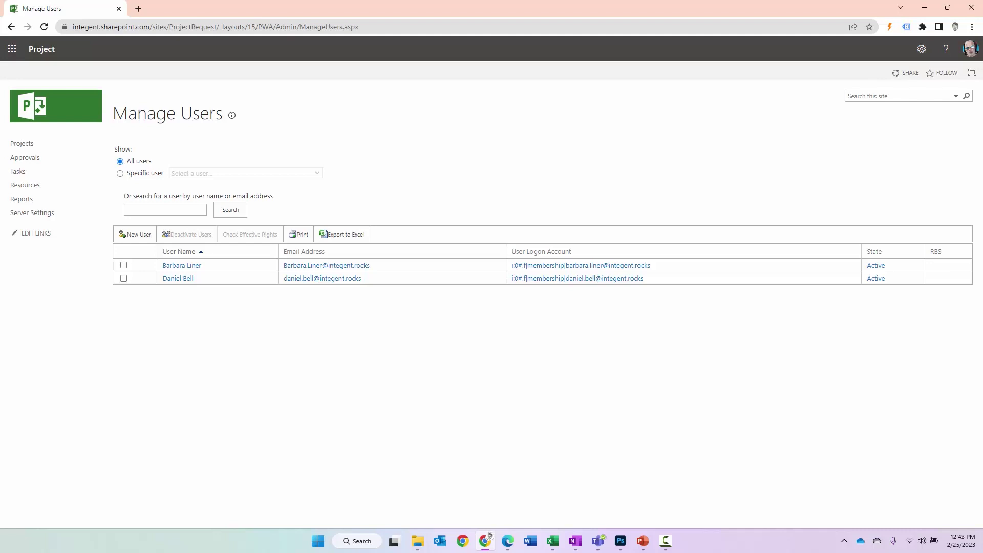
Step: Switch away from the browser to the PowerPoint slide presentation
{"action": "key", "text": "alt+Tab"}
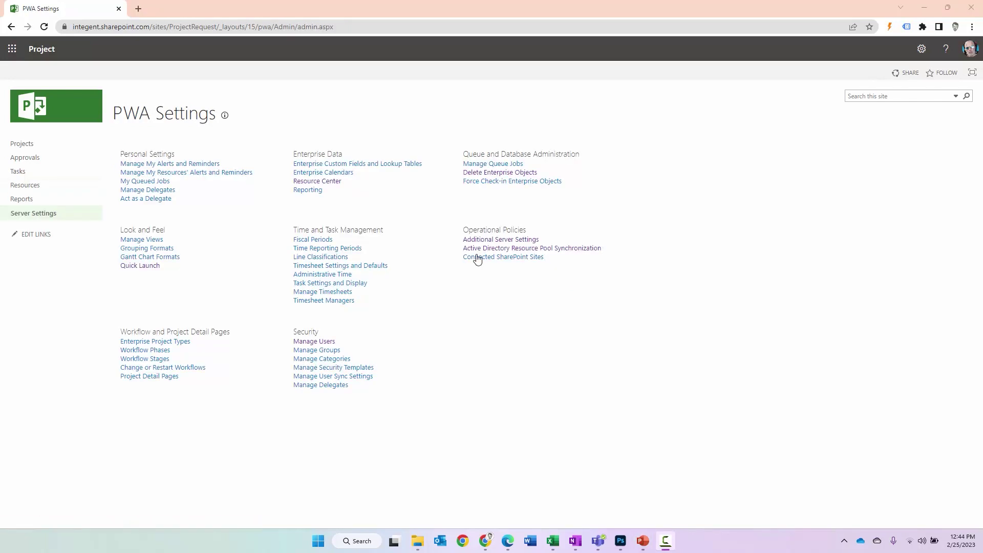
Step: Sync the resource pool with the Resources Members group and confirm success at 2/25/2023 12:45 PM
{"action": "left_click", "coordinate": [557, 250]}
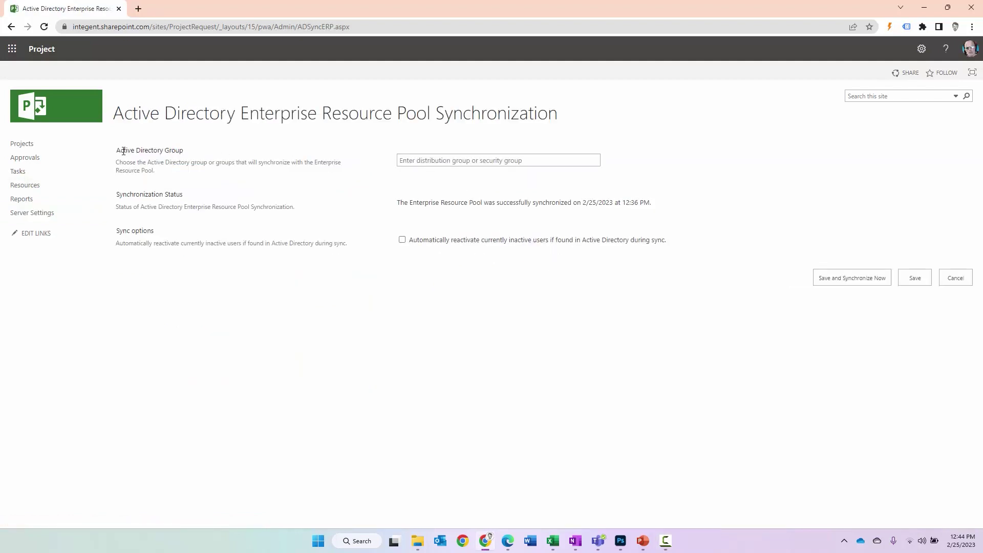
{"action": "left_click", "coordinate": [450, 156]}
{"action": "type", "text": "resources"}
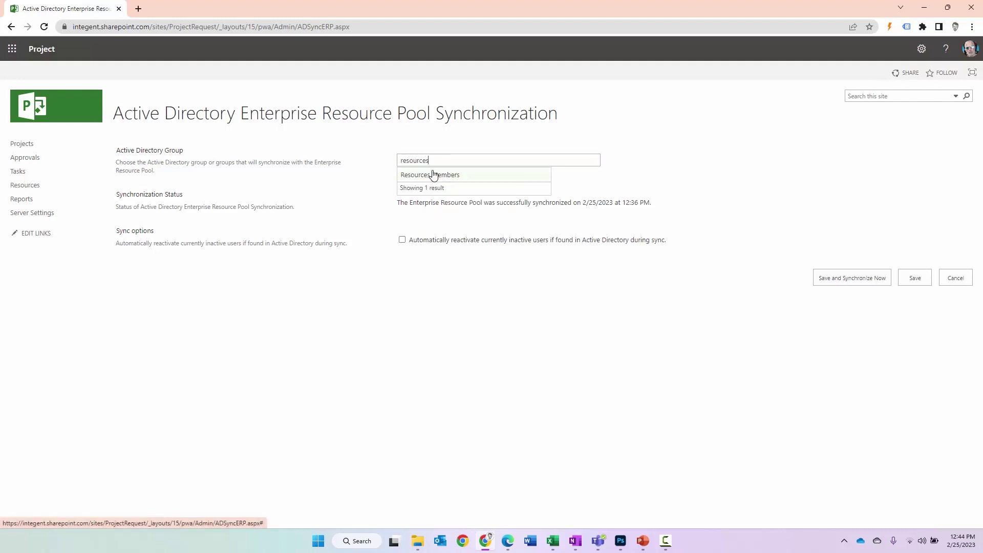
{"action": "left_click", "coordinate": [433, 173]}
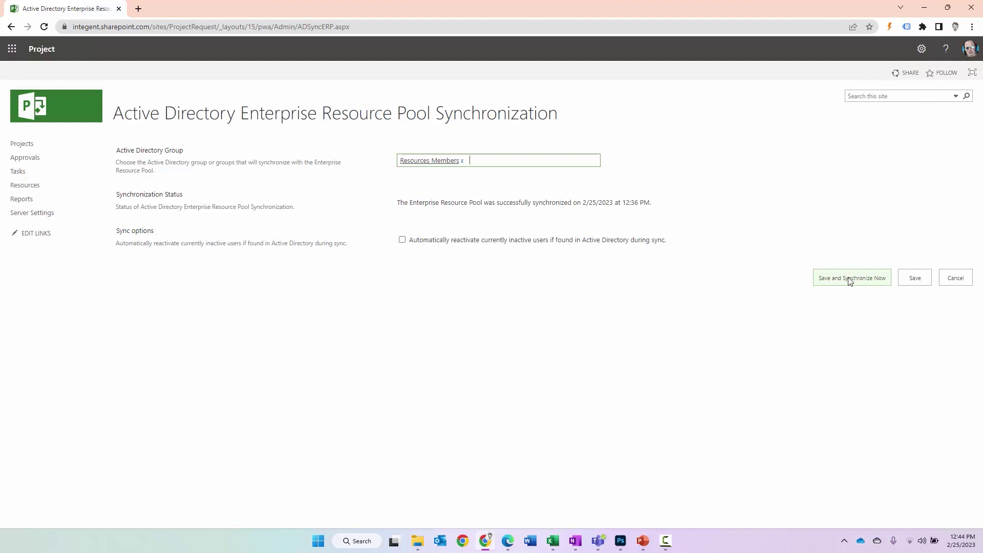
{"action": "left_click", "coordinate": [849, 279]}
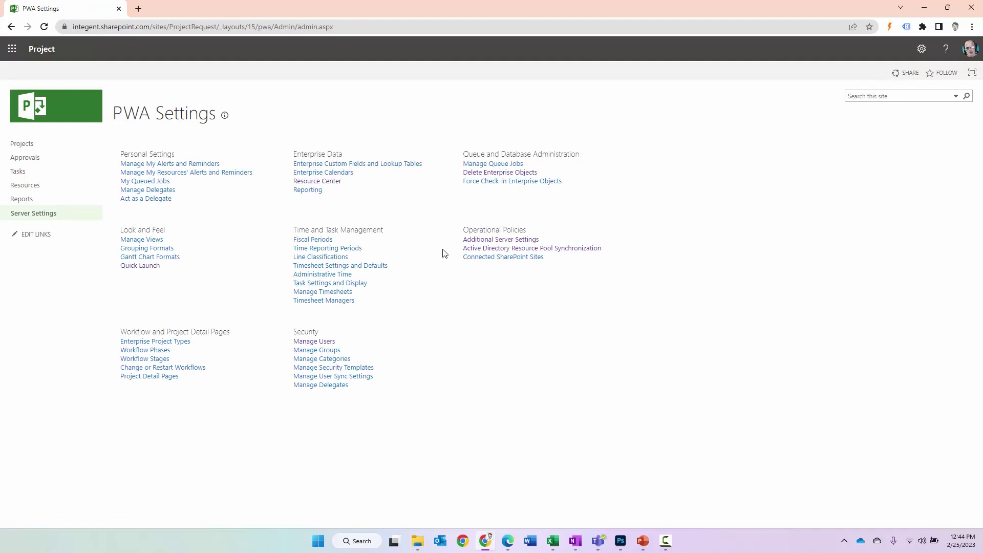
{"action": "left_click", "coordinate": [490, 251]}
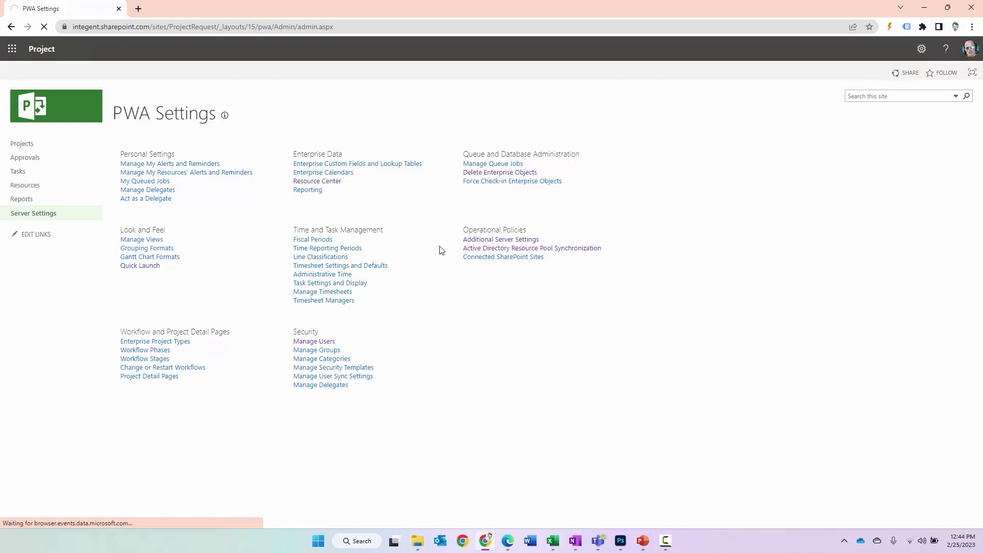
{"action": "left_click_drag", "start_coordinate": [652, 203], "coordinate": [394, 207]}
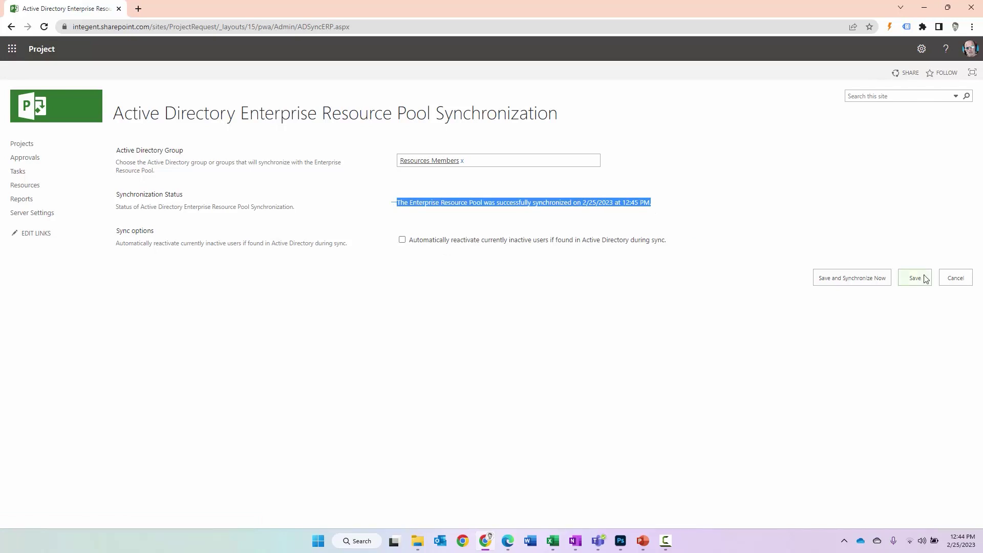
Step: Leave the sync page and review the synced resources in the Resources grid
{"action": "left_click", "coordinate": [954, 279]}
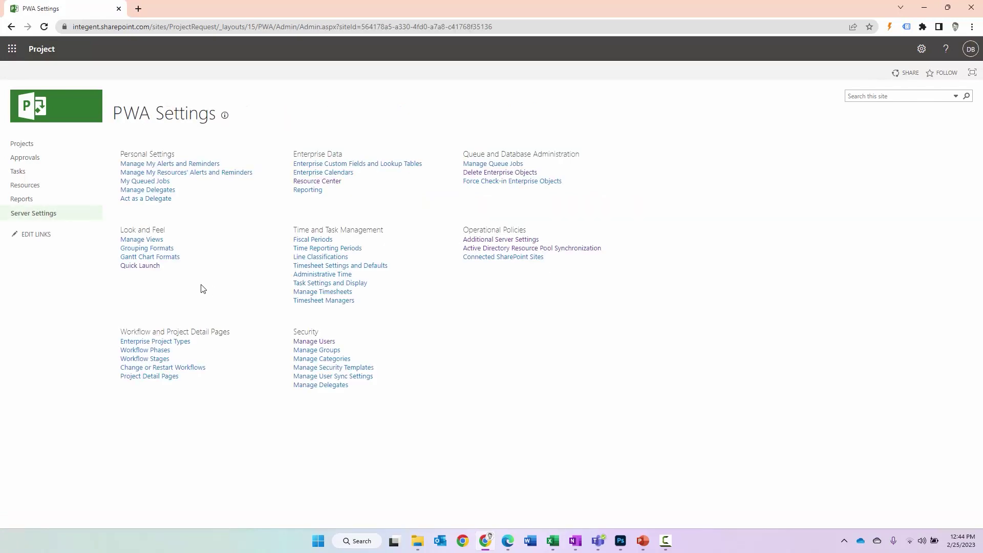
{"action": "left_click", "coordinate": [31, 188]}
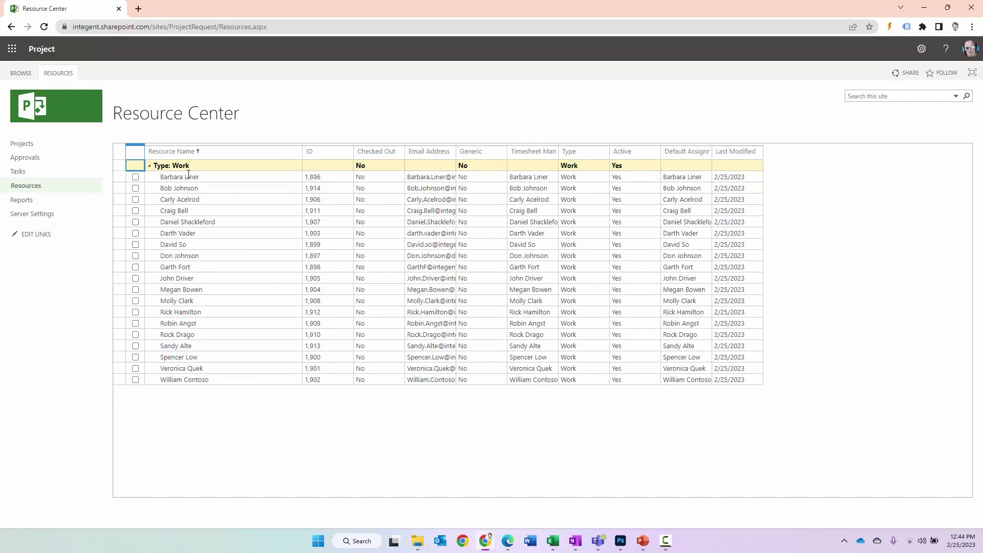
{"action": "left_click_drag", "start_coordinate": [188, 175], "coordinate": [748, 379]}
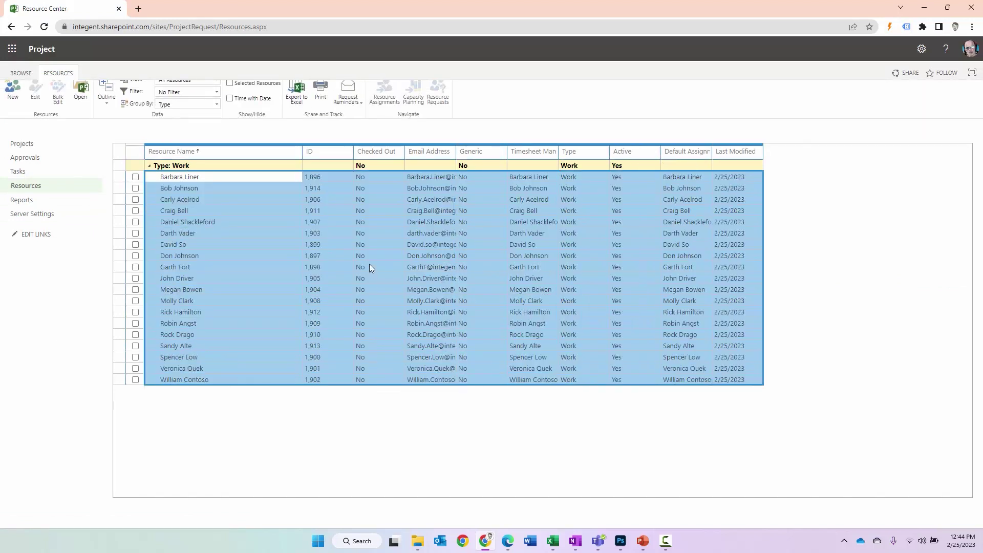
{"action": "left_click", "coordinate": [224, 190]}
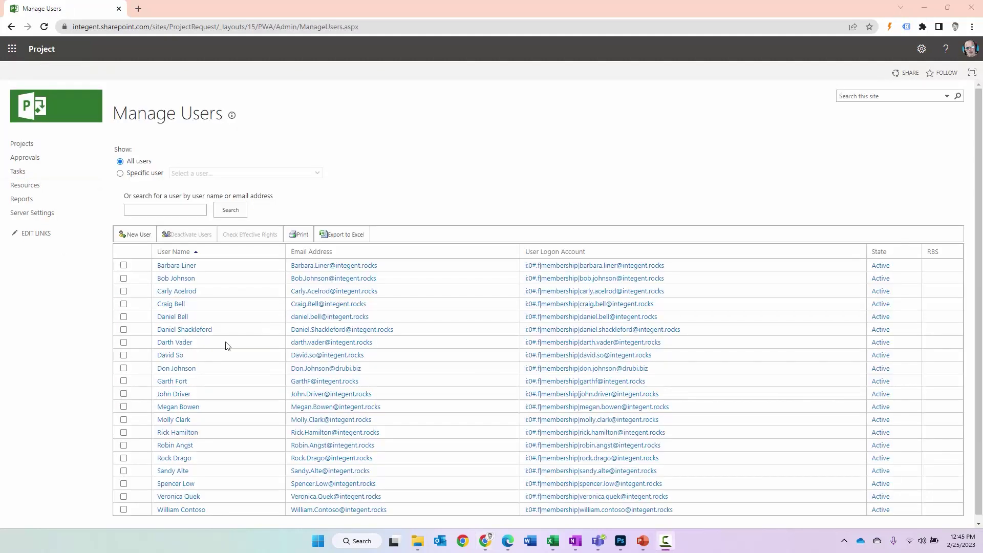
Step: Inspect one synced user's edit page, cancel without saving, and return to Server Settings
{"action": "left_click", "coordinate": [185, 334]}
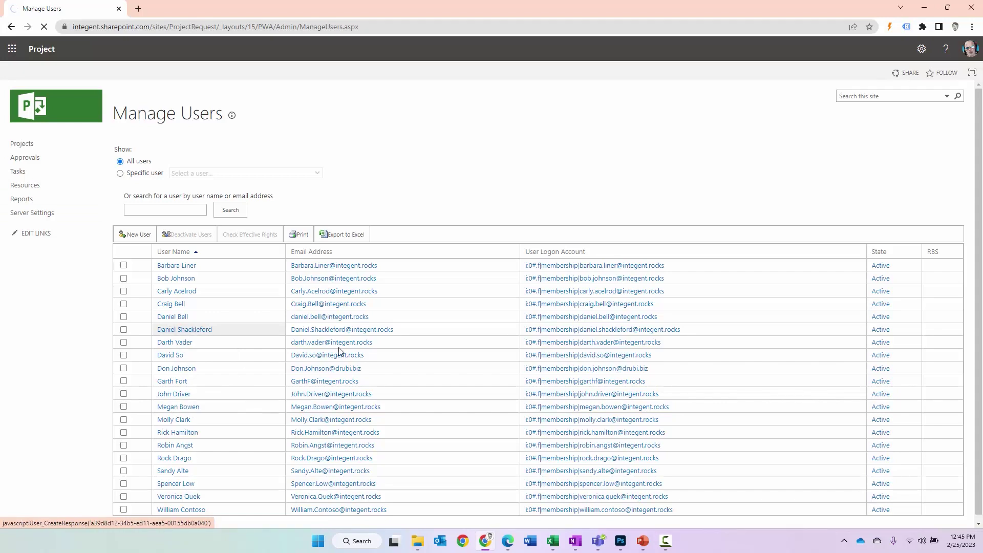
{"action": "scroll", "coordinate": [247, 347], "scroll_direction": "down", "scroll_amount": 10}
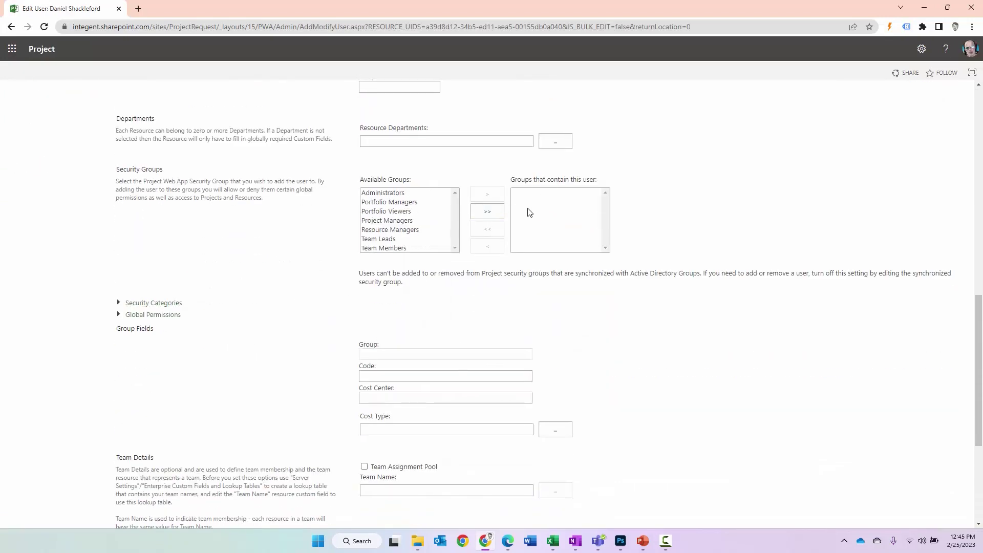
{"action": "scroll", "coordinate": [792, 209], "scroll_direction": "up", "scroll_amount": 6}
{"action": "scroll", "coordinate": [793, 209], "scroll_direction": "up", "scroll_amount": 6}
{"action": "left_click", "coordinate": [947, 169]}
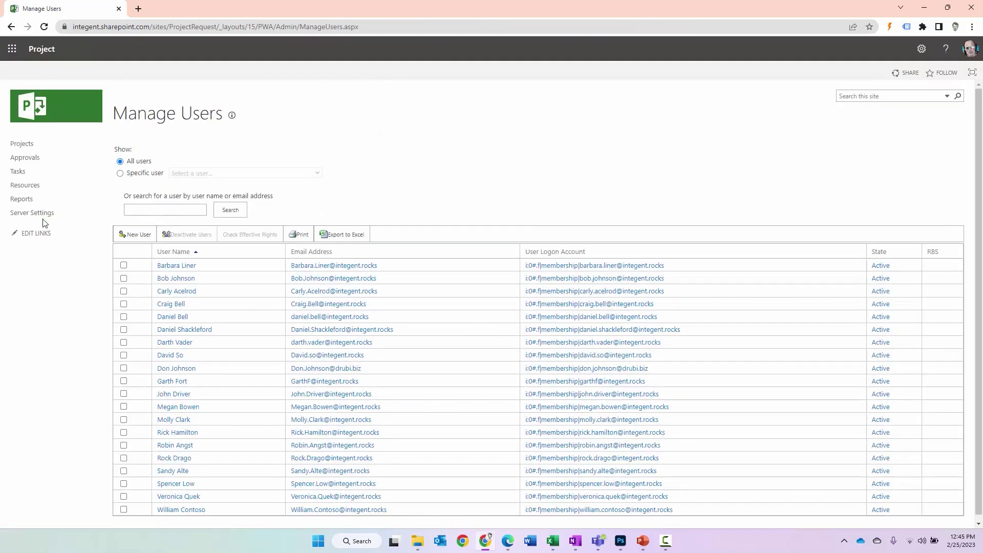
{"action": "left_click", "coordinate": [40, 216]}
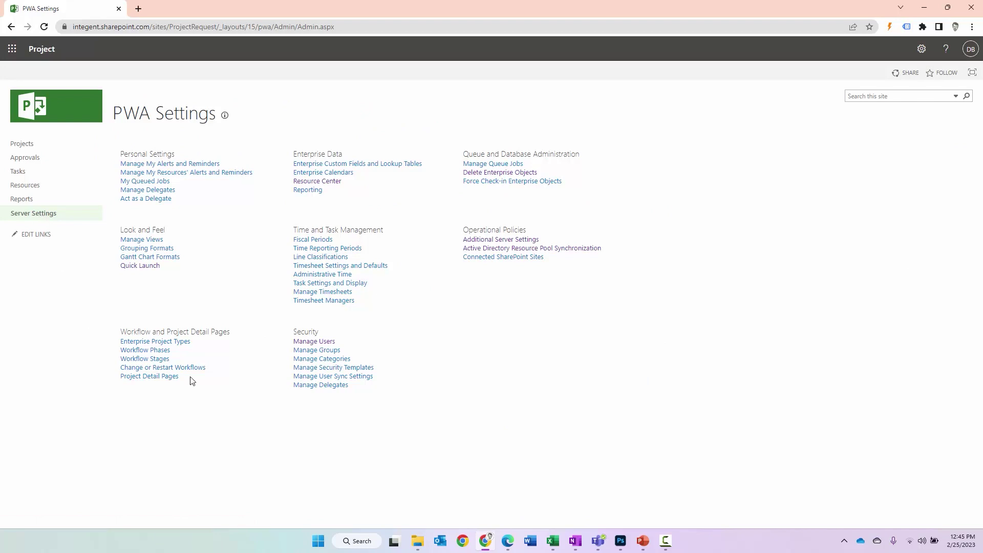
Step: Set Team Members' AD group to TeamMembers Members and Project Managers' to ProjectManagers Members, saving each
{"action": "left_click", "coordinate": [323, 353]}
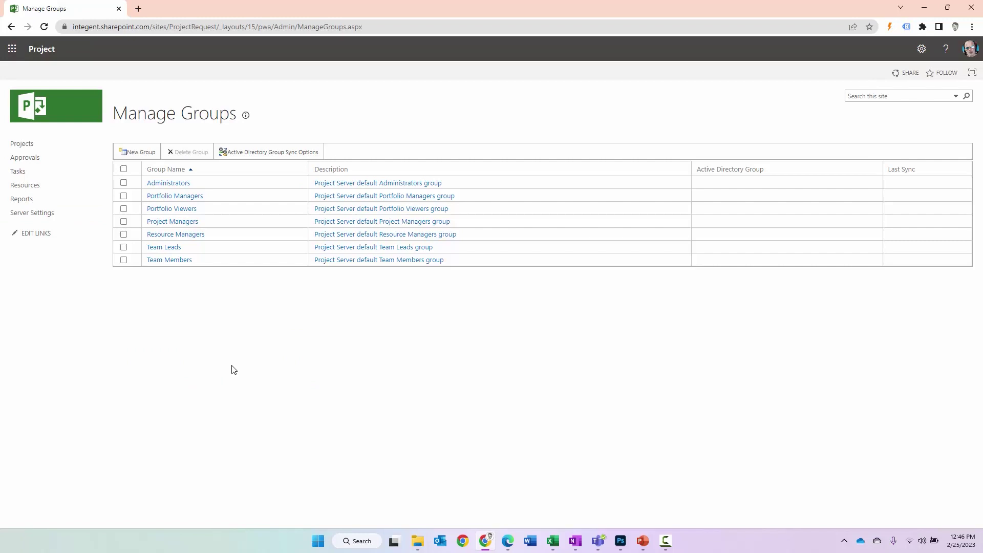
{"action": "left_click", "coordinate": [162, 265]}
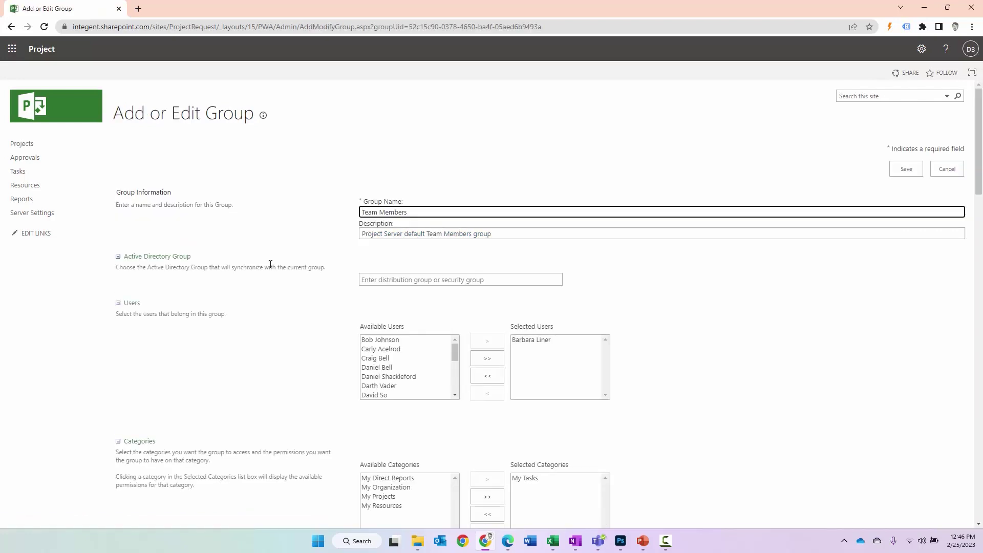
{"action": "scroll", "coordinate": [172, 265], "scroll_direction": "down", "scroll_amount": 1}
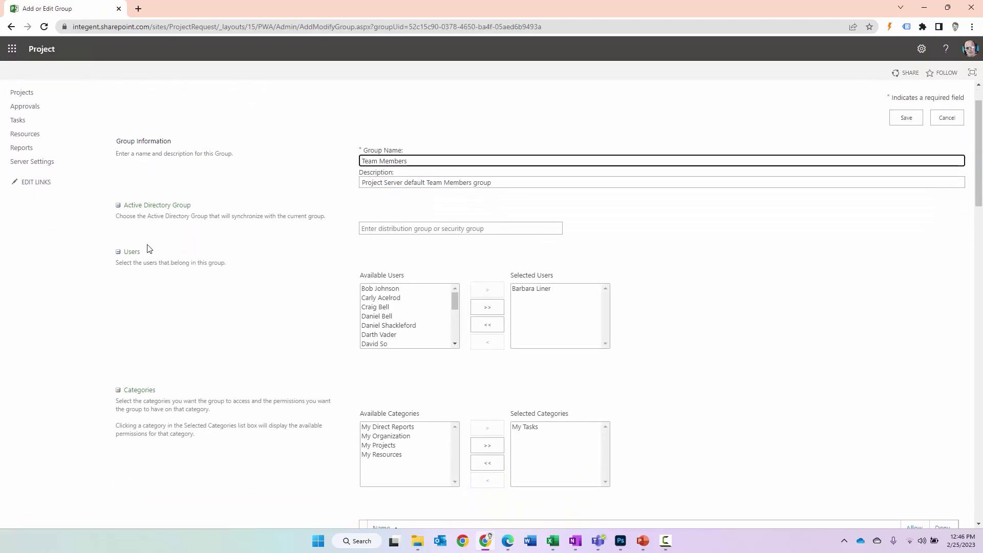
{"action": "left_click", "coordinate": [420, 226]}
{"action": "type", "text": "team"}
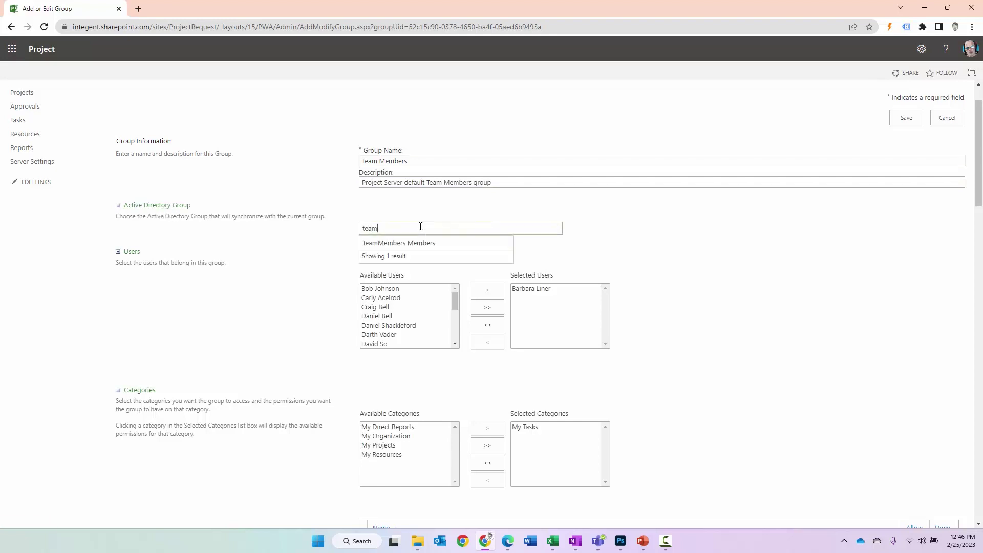
{"action": "left_click", "coordinate": [416, 243]}
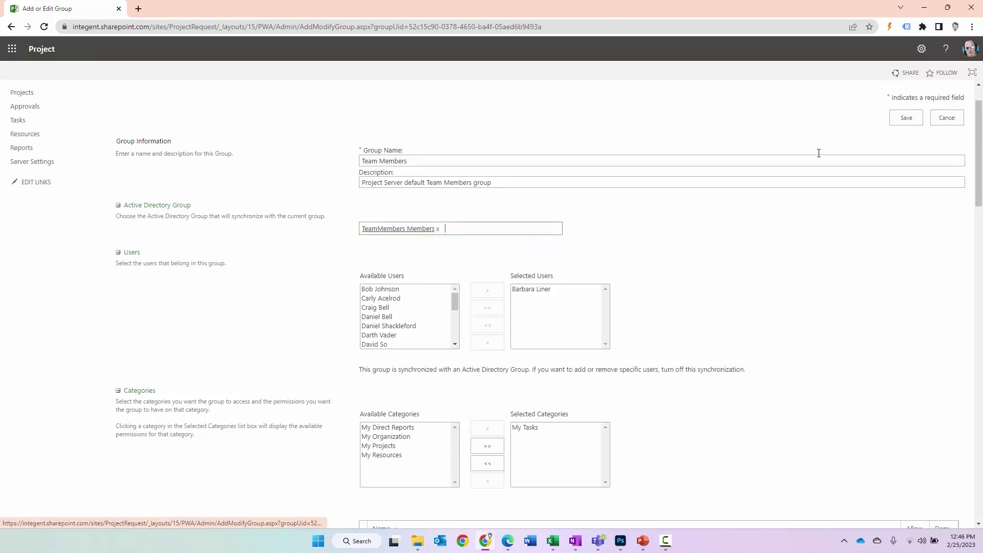
{"action": "left_click", "coordinate": [906, 118]}
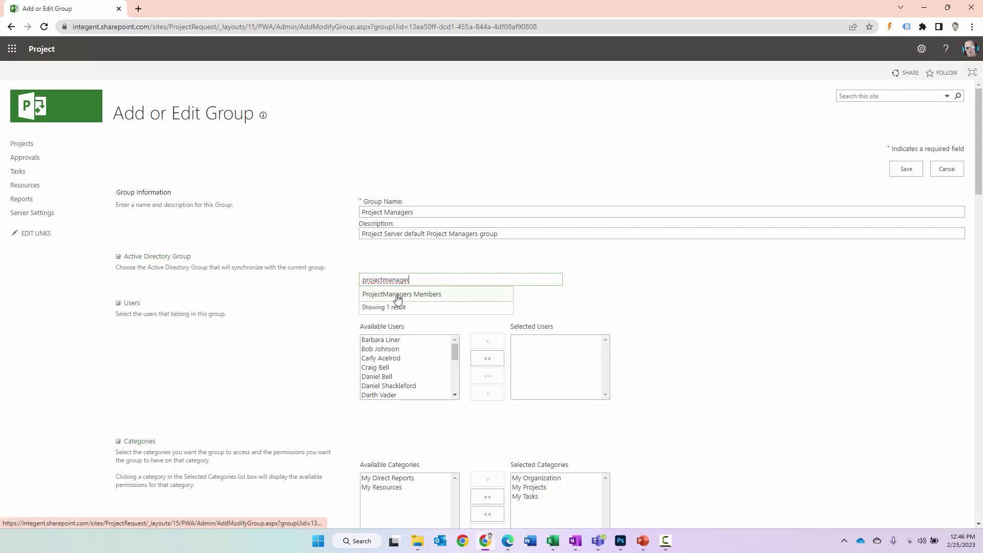
{"action": "left_click", "coordinate": [395, 299]}
{"action": "left_click", "coordinate": [911, 169]}
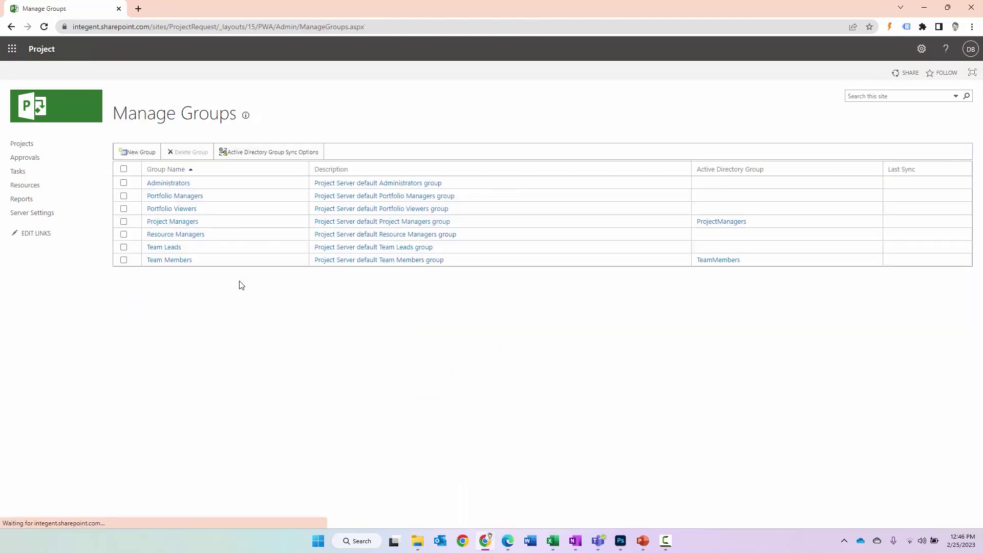
Step: Run Save and Synchronize Now for group sync, then reopen Manage Groups to confirm Succeeded at 12:47 PM
{"action": "left_click", "coordinate": [757, 226]}
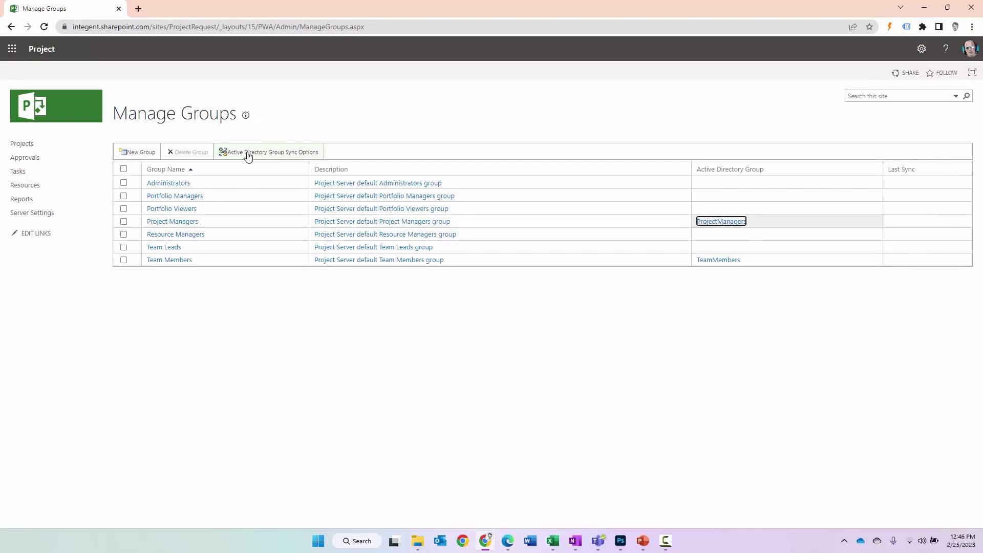
{"action": "left_click", "coordinate": [267, 154]}
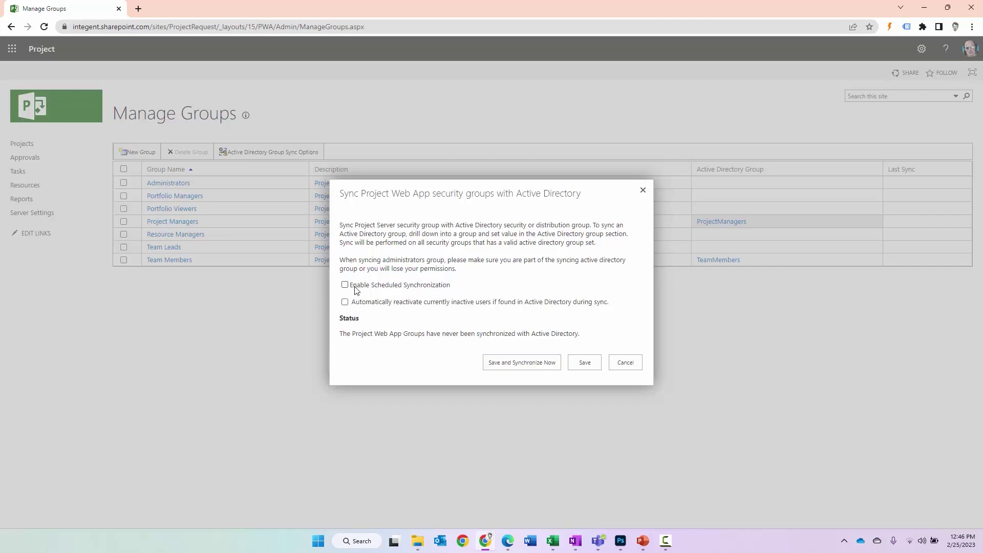
{"action": "left_click", "coordinate": [519, 365]}
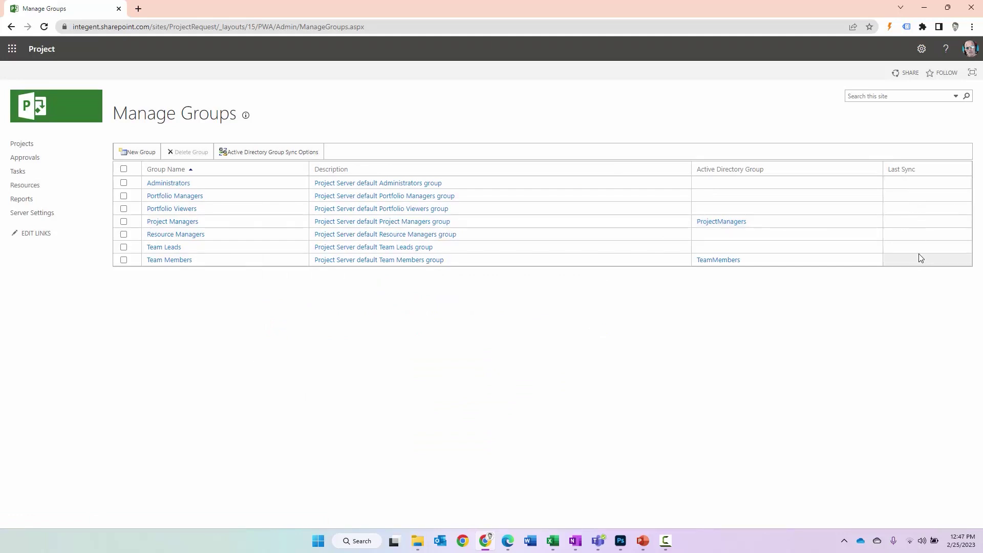
{"action": "left_click", "coordinate": [46, 215]}
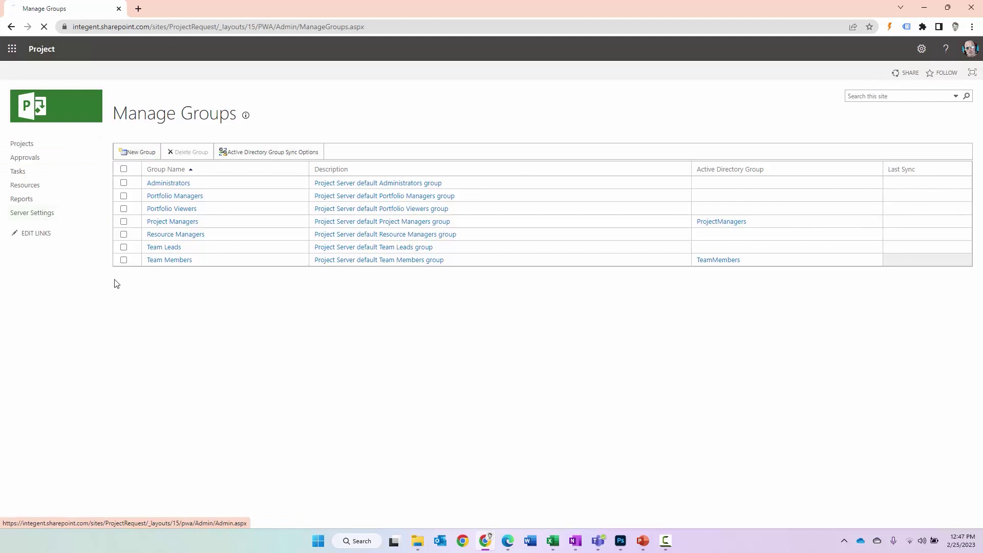
{"action": "left_click", "coordinate": [317, 351]}
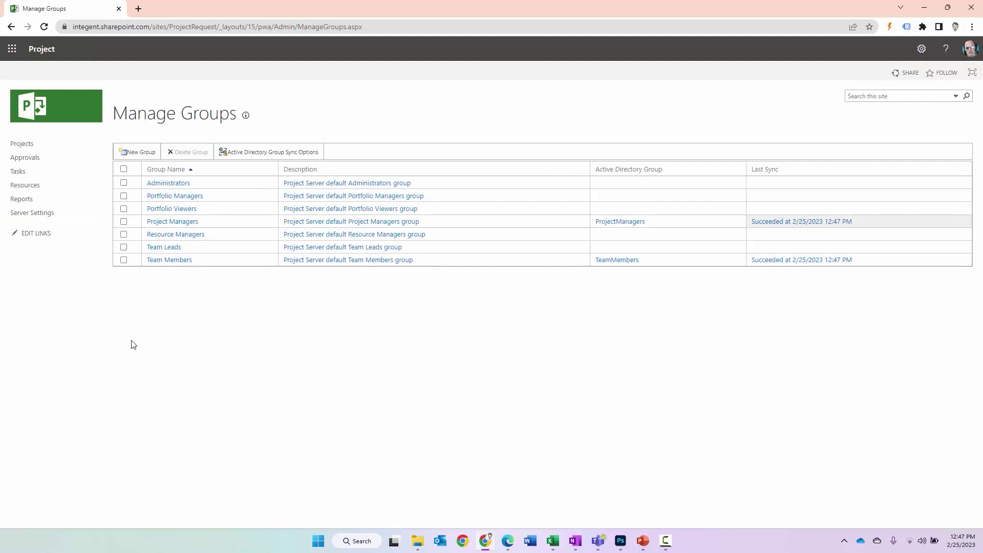
Step: Review the first PWA user's security group memberships under Manage Users, leaving without changes
{"action": "left_click", "coordinate": [45, 214]}
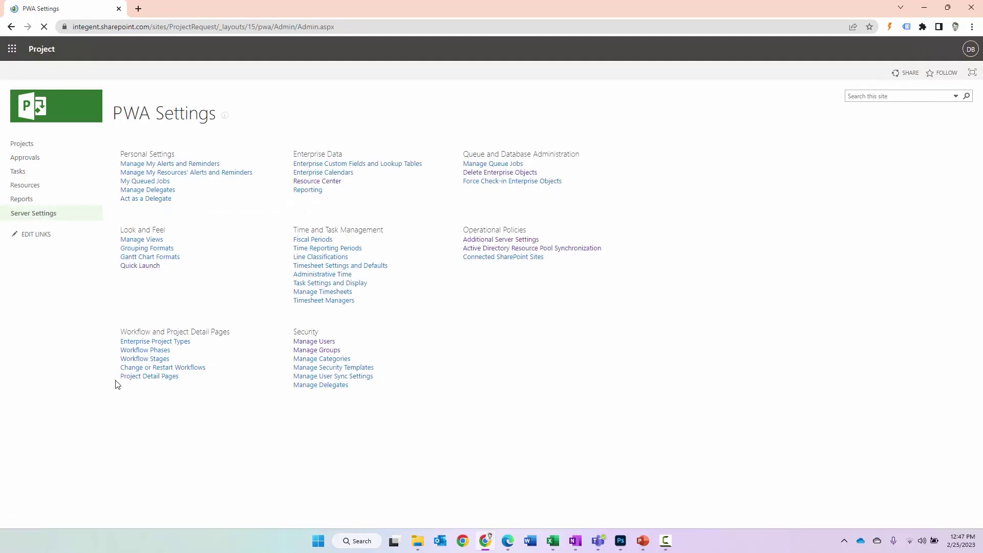
{"action": "left_click", "coordinate": [317, 342]}
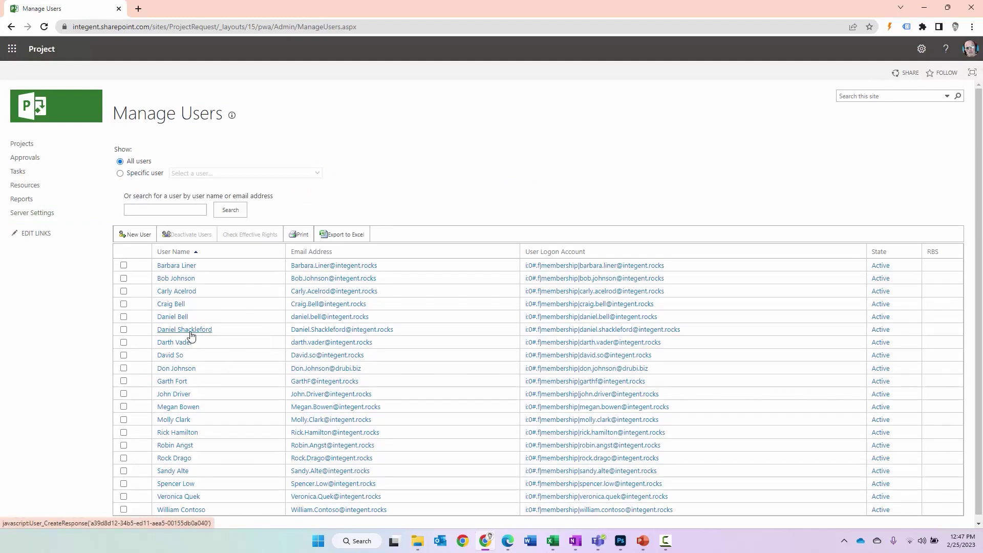
{"action": "left_click", "coordinate": [191, 330]}
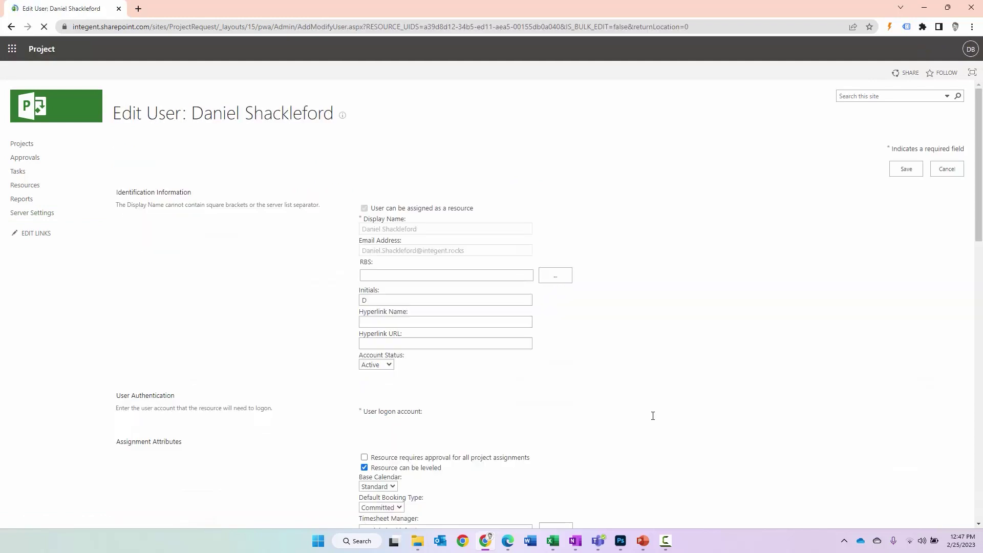
{"action": "scroll", "coordinate": [654, 415], "scroll_direction": "down", "scroll_amount": 8}
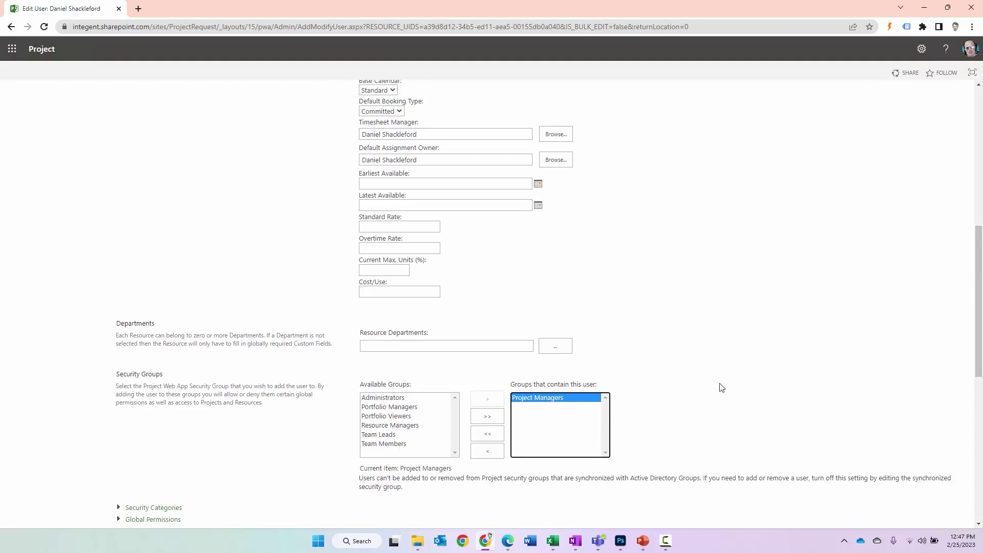
{"action": "scroll", "coordinate": [720, 387], "scroll_direction": "up", "scroll_amount": 7}
{"action": "left_click", "coordinate": [953, 119]}
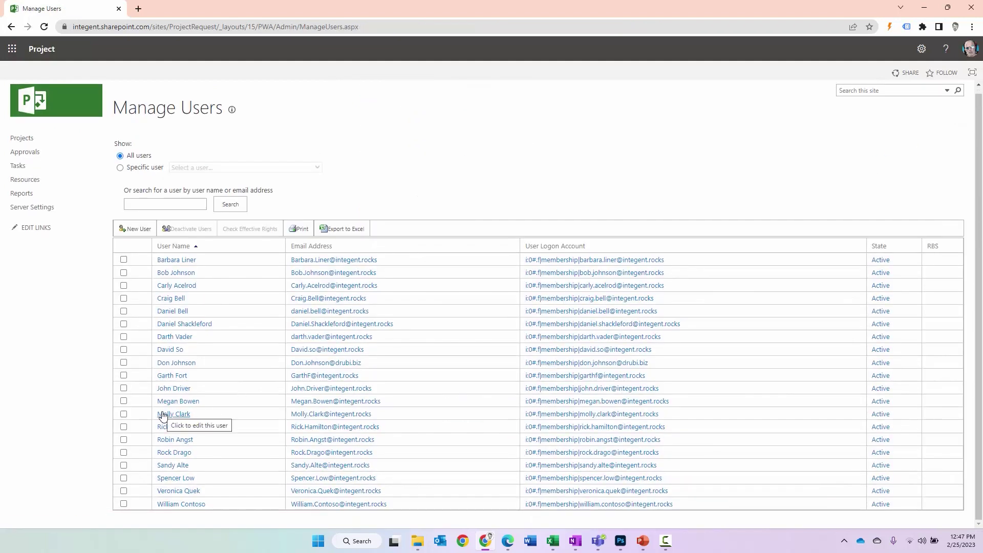
Step: Check a second user's synced group memberships, including Team Members, then cancel without saving
{"action": "left_click", "coordinate": [173, 414]}
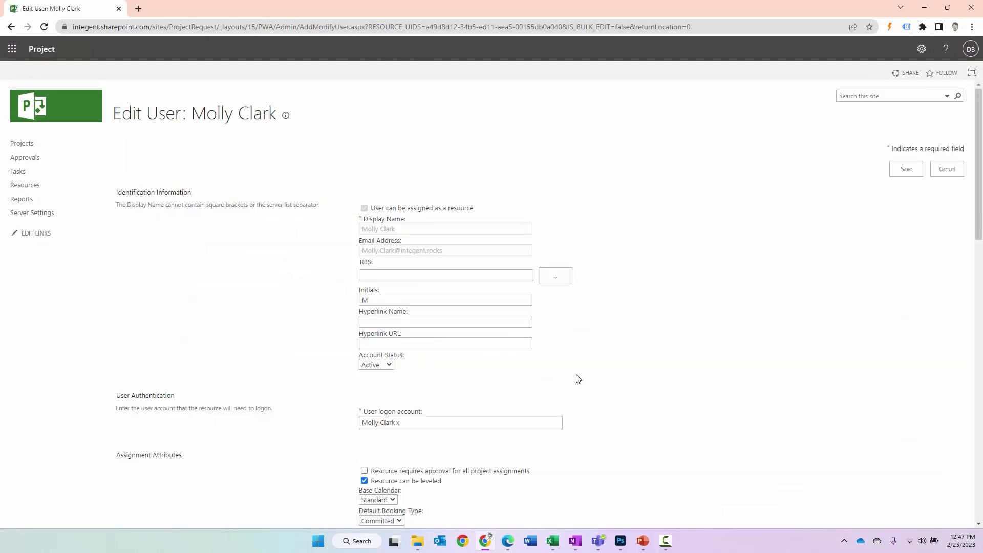
{"action": "scroll", "coordinate": [641, 356], "scroll_direction": "down", "scroll_amount": 9}
{"action": "left_click", "coordinate": [539, 347]}
{"action": "scroll", "coordinate": [746, 325], "scroll_direction": "up", "scroll_amount": 10}
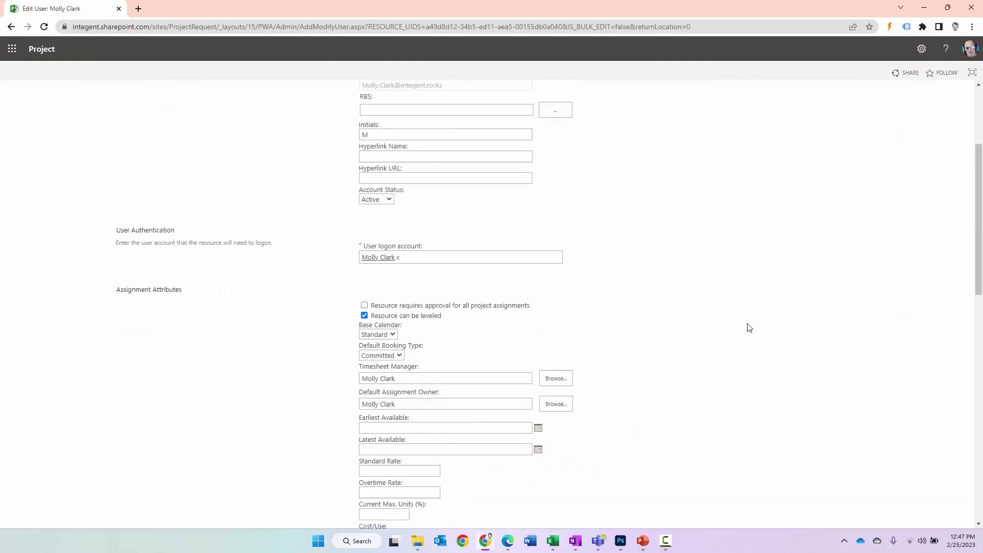
{"action": "left_click", "coordinate": [946, 168]}
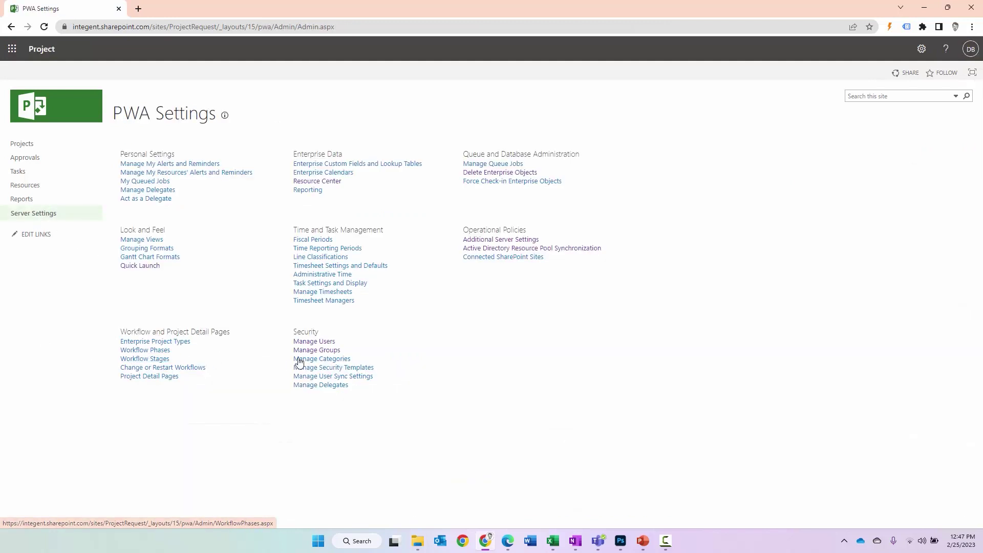
Step: Review the Team Members group's selected users in Manage Groups, then close without saving
{"action": "left_click", "coordinate": [314, 351]}
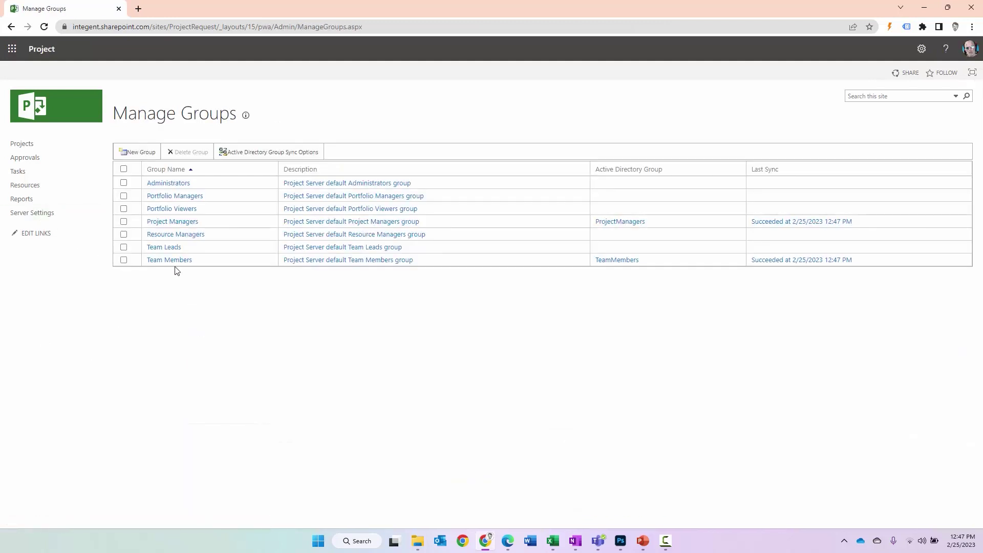
{"action": "left_click", "coordinate": [169, 262]}
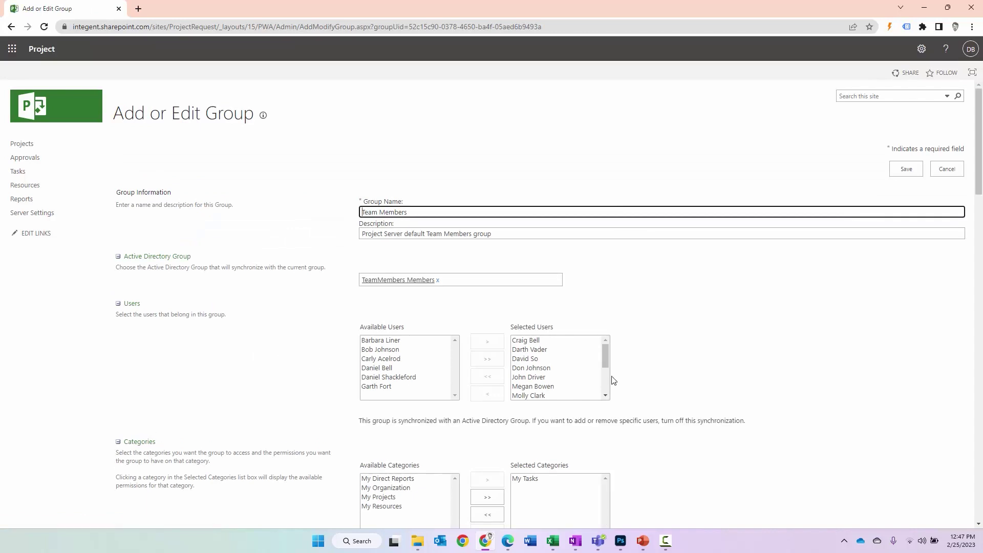
{"action": "left_click_drag", "start_coordinate": [605, 348], "coordinate": [573, 322]}
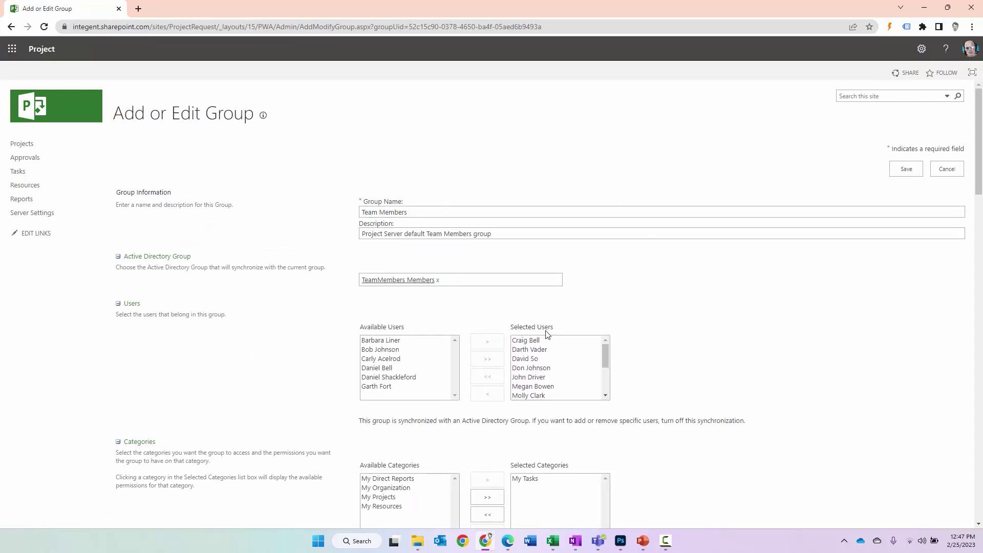
{"action": "left_click", "coordinate": [954, 171]}
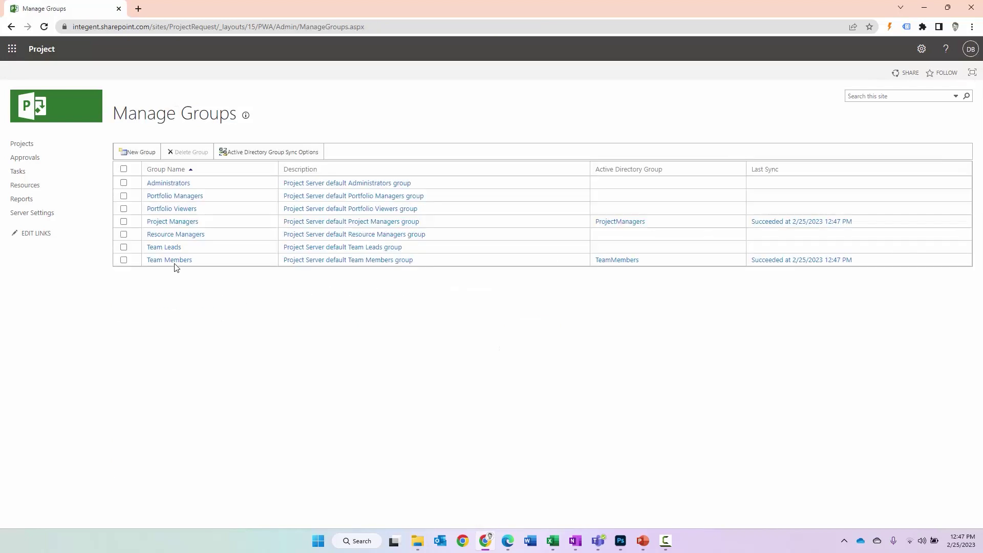
Step: Inspect the Project Managers group's Selected Users list showing its five synced members
{"action": "left_click", "coordinate": [164, 221]}
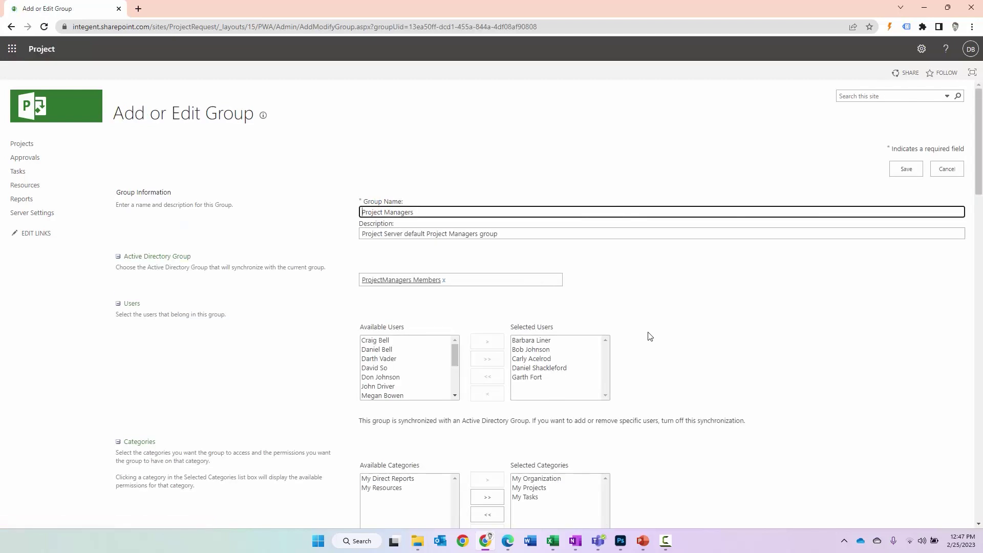
{"action": "scroll", "coordinate": [648, 336], "scroll_direction": "down", "scroll_amount": 2}
{"action": "left_click_drag", "start_coordinate": [528, 242], "coordinate": [534, 298]}
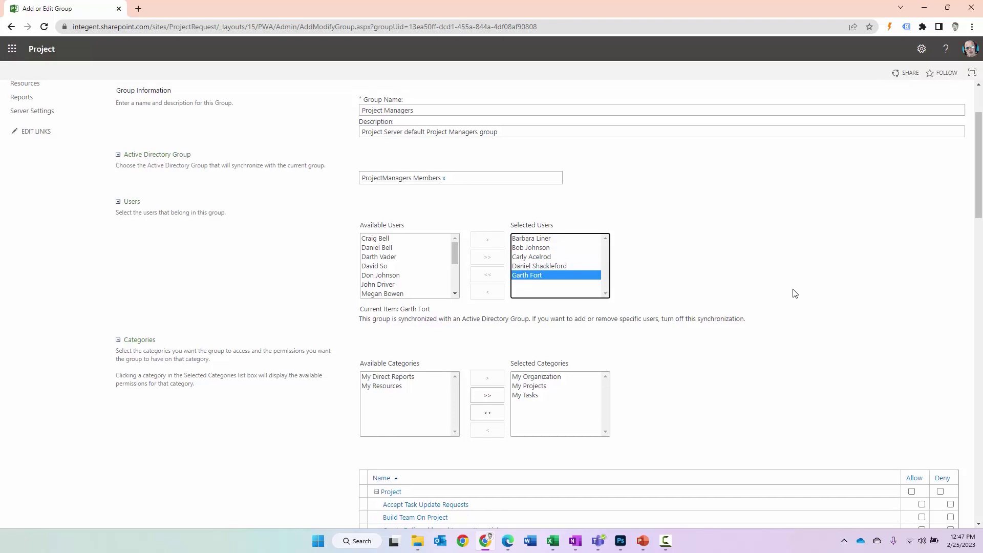
{"action": "scroll", "coordinate": [794, 293], "scroll_direction": "up", "scroll_amount": 2}
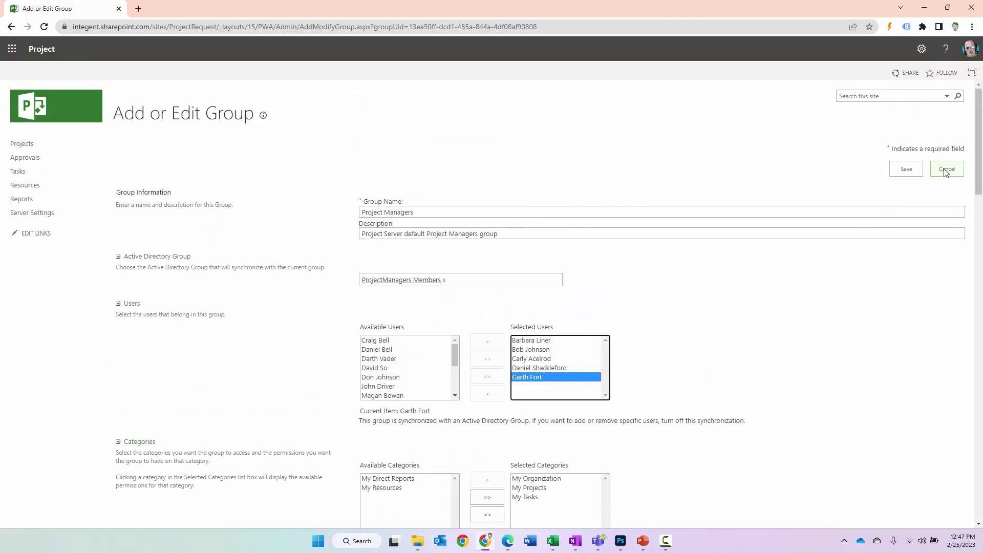
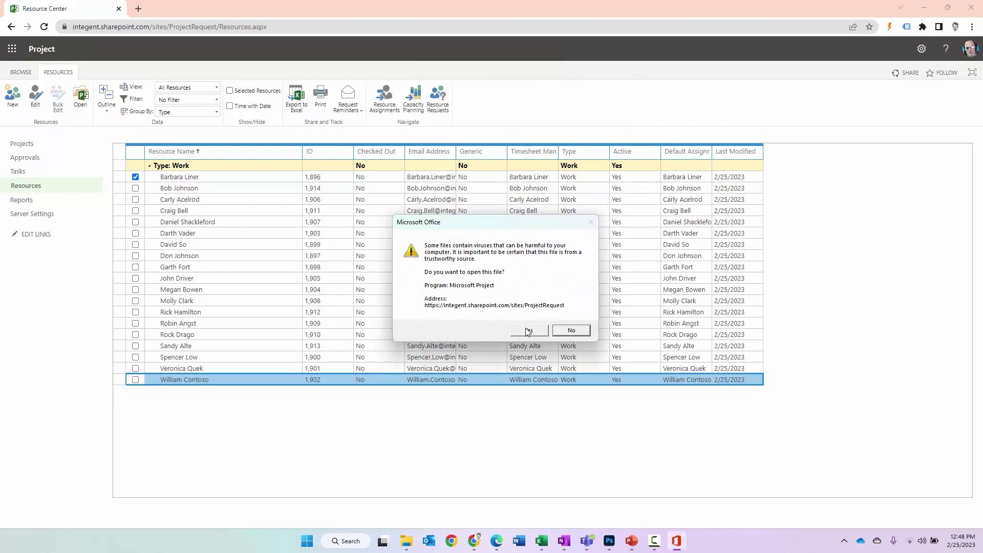
Step: Confirm opening the checked-out enterprise resources in Microsoft Project
{"action": "left_click", "coordinate": [529, 329]}
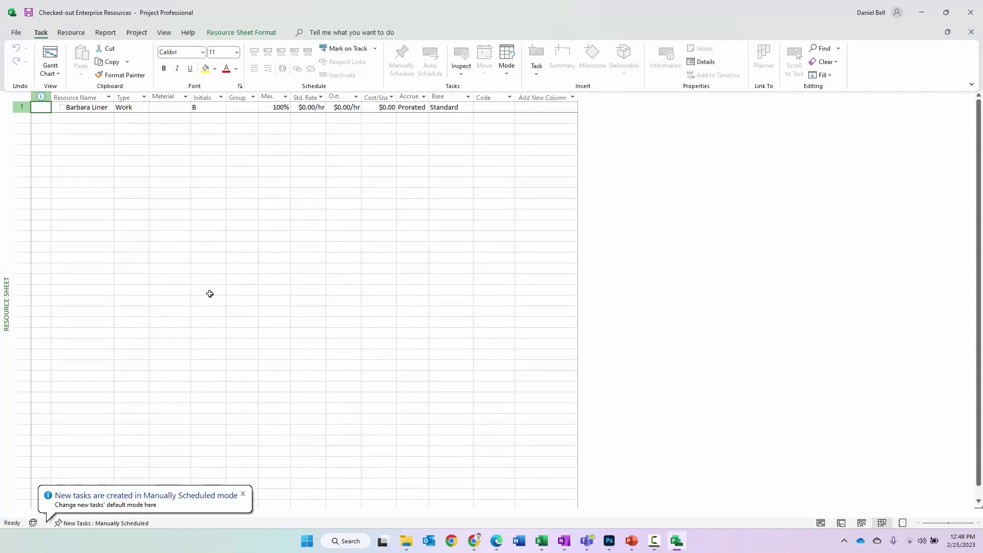
Step: Widen the Resource Name column and add Architect, Accountant and Project Manager in rows 2–4
{"action": "left_click", "coordinate": [72, 109]}
{"action": "left_click_drag", "start_coordinate": [113, 97], "coordinate": [135, 98]}
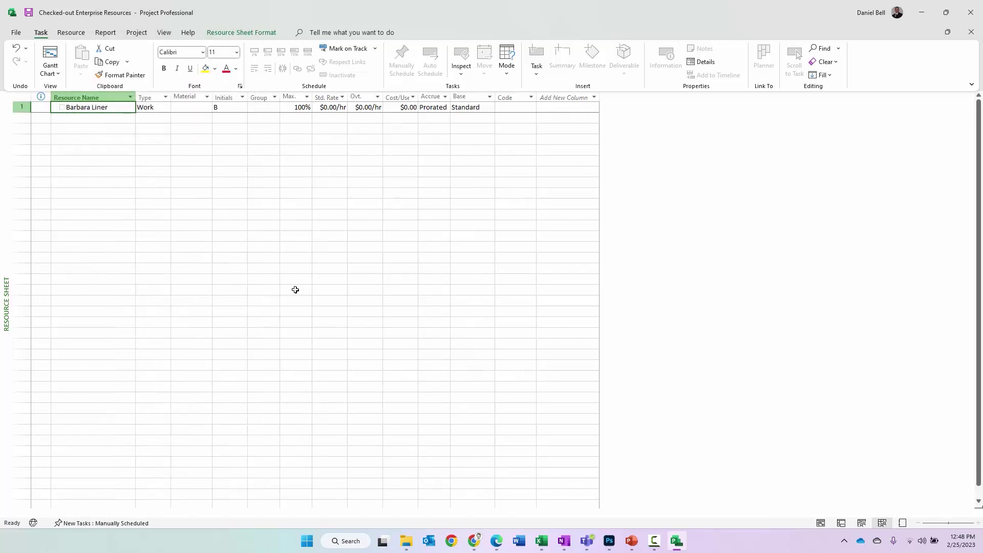
{"action": "left_click", "coordinate": [541, 541]}
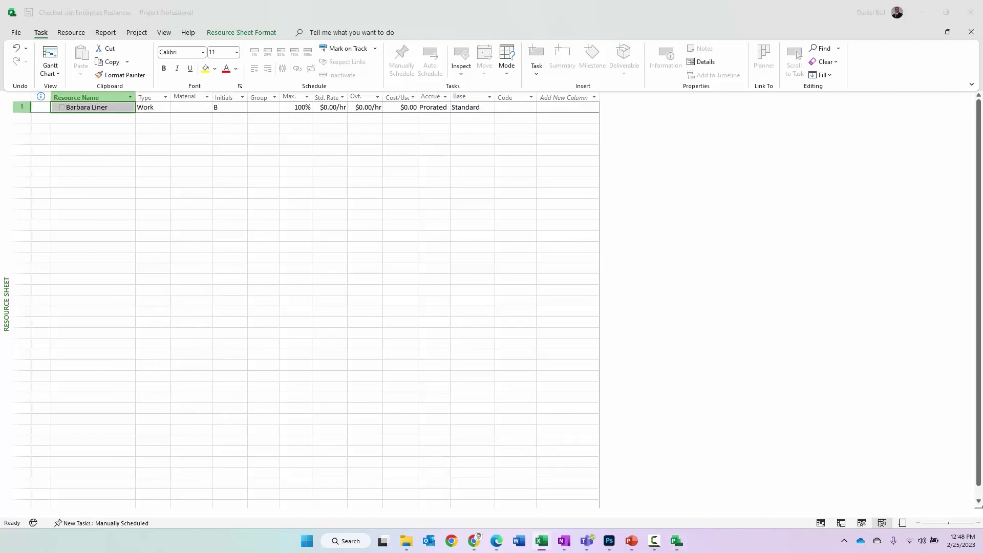
{"action": "left_click", "coordinate": [97, 118]}
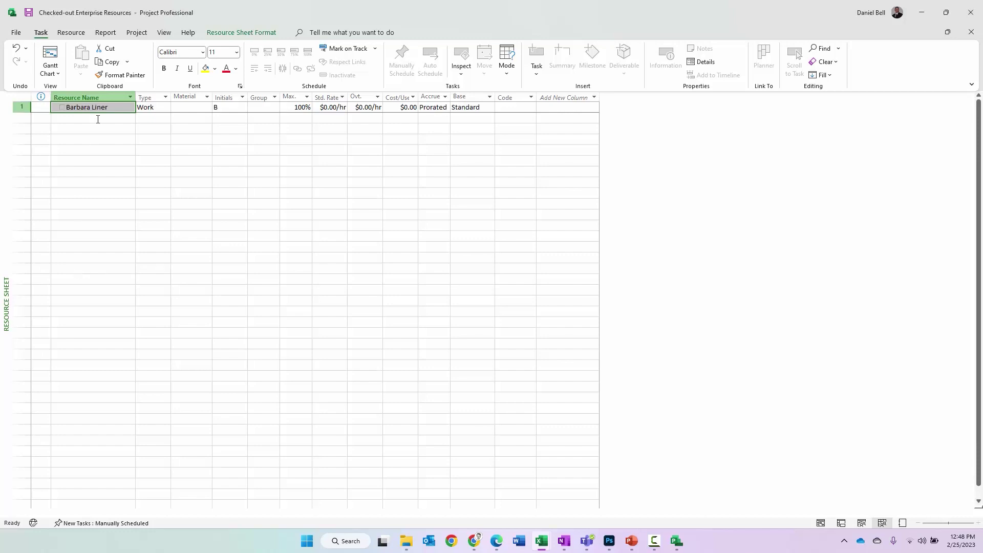
{"action": "type", "text": "Ar"}
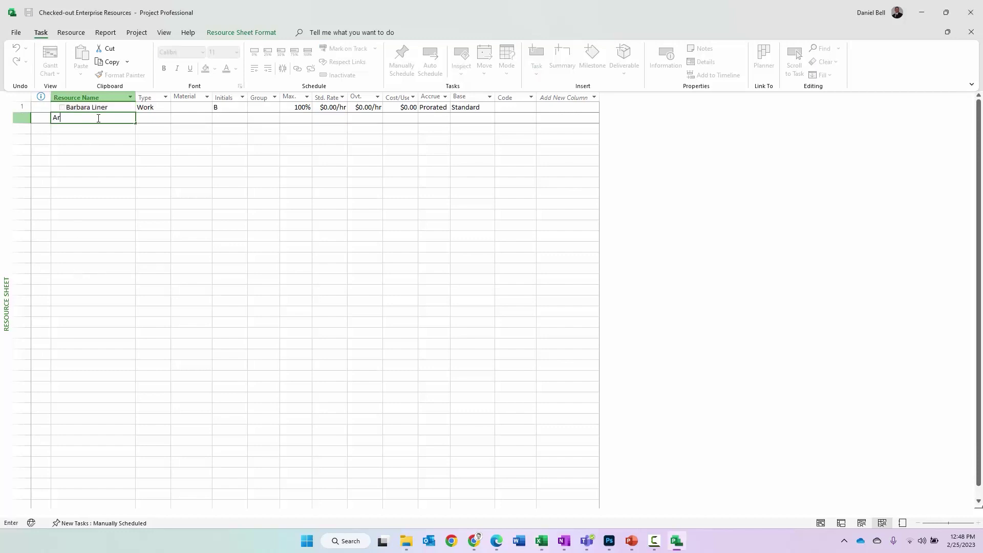
{"action": "type", "text": "chitect"}
{"action": "key", "text": "Return"}
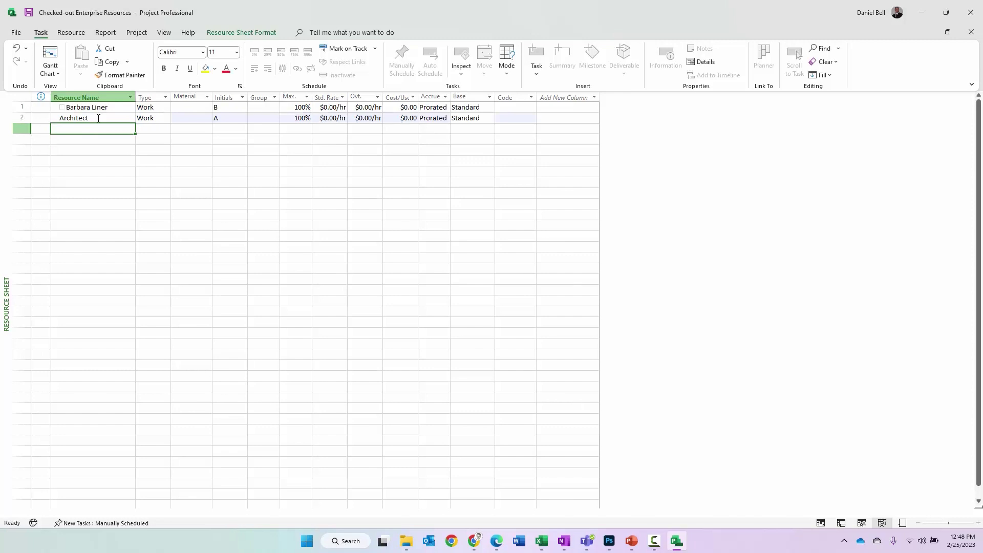
{"action": "type", "text": "Accountant"}
{"action": "key", "text": "Return"}
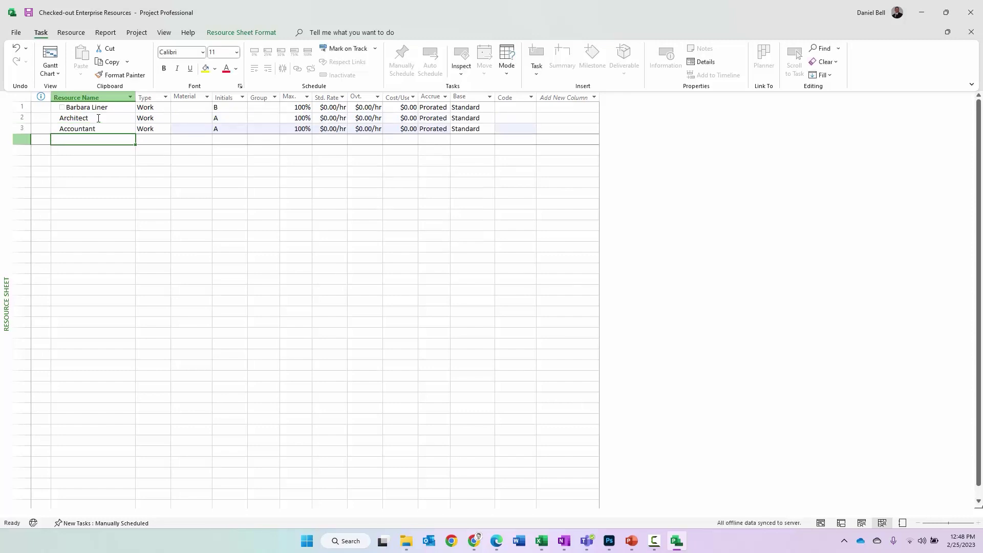
{"action": "type", "text": "Projc"}
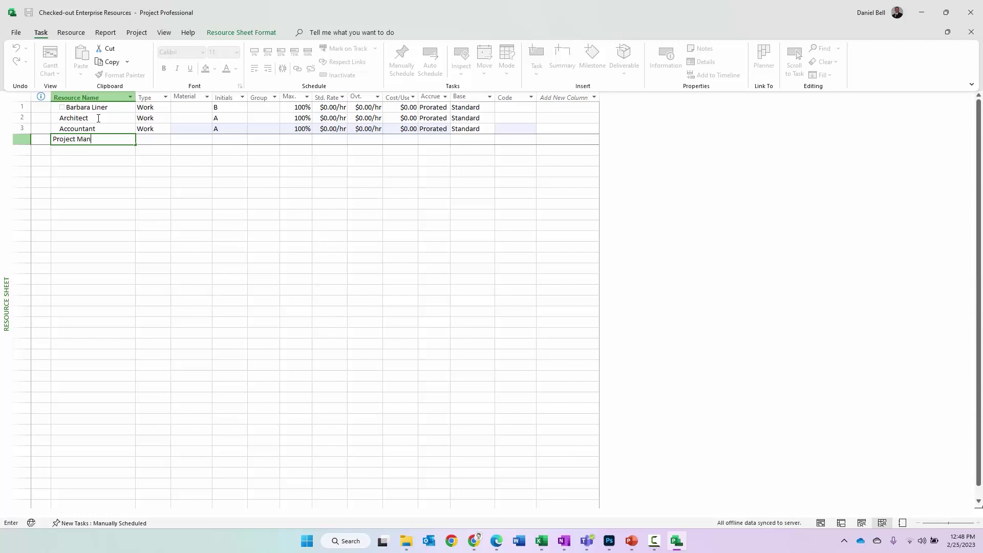
{"action": "key", "text": "Tab"}
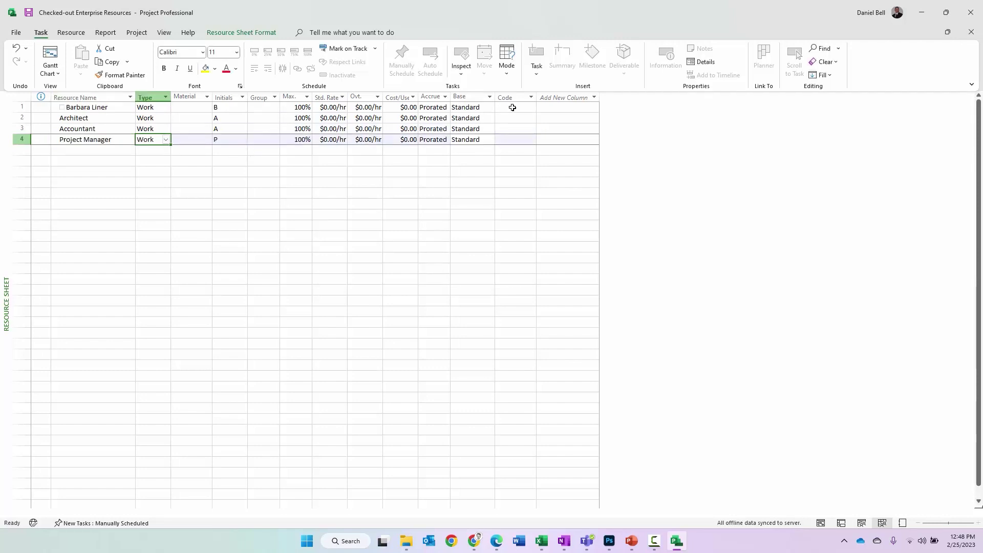
Step: Insert the Generic column and set it to Yes for Architect, Accountant and Project Manager
{"action": "left_click", "coordinate": [557, 97]}
{"action": "type", "text": "Gen"}
{"action": "key", "text": "Return"}
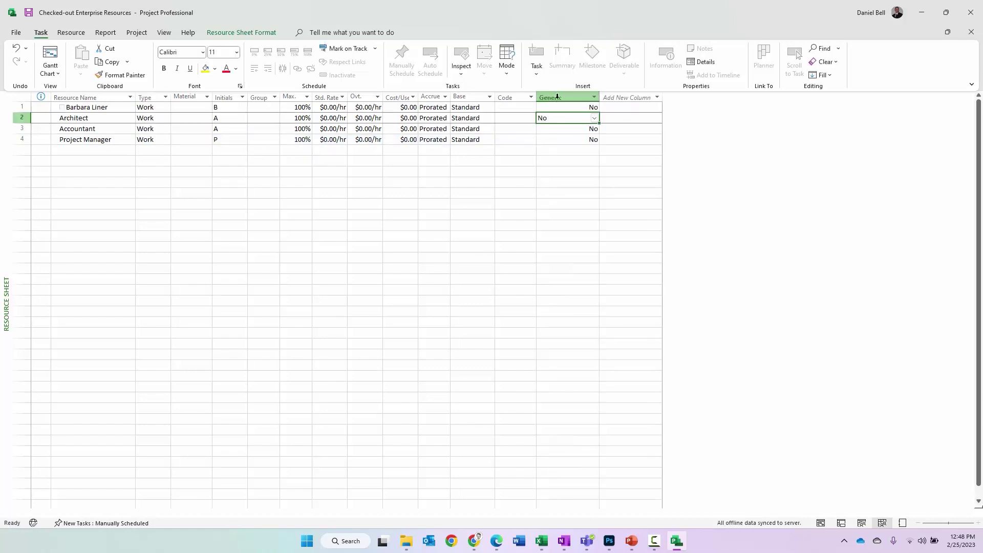
{"action": "left_click", "coordinate": [594, 118]}
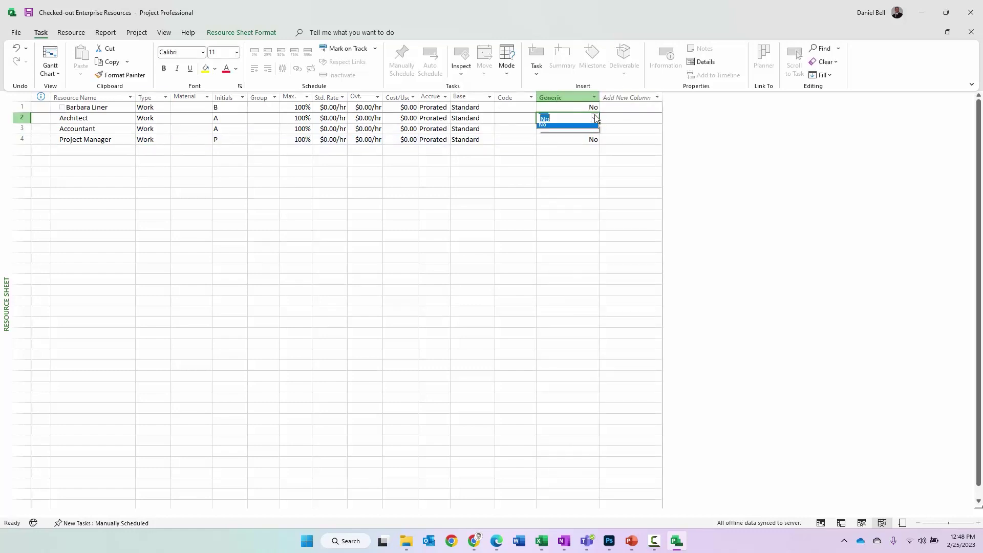
{"action": "left_click", "coordinate": [582, 134]}
{"action": "left_click_drag", "start_coordinate": [600, 124], "coordinate": [585, 150]}
{"action": "left_click", "coordinate": [99, 154]}
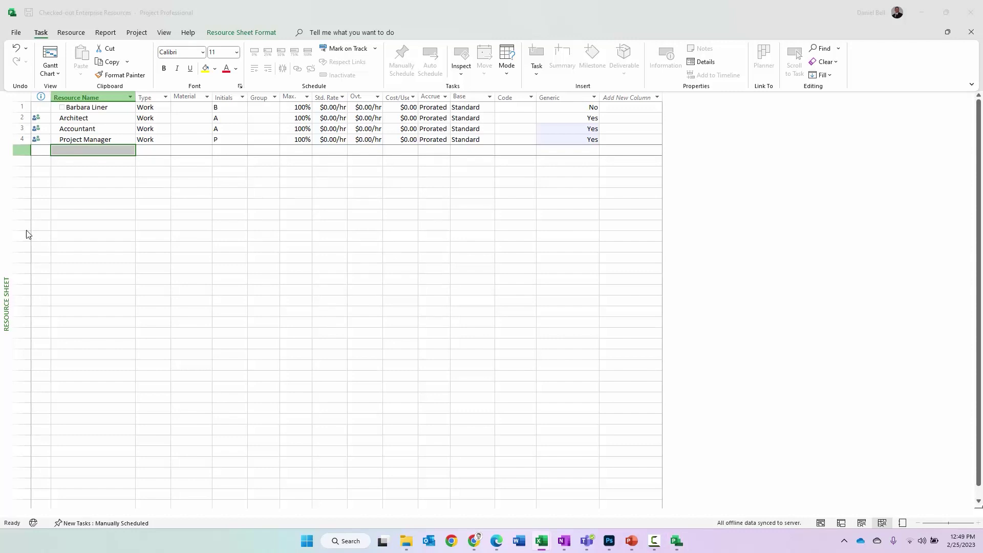
Step: Paste the list of people's names from Excel into the sheet starting at row 5
{"action": "left_click", "coordinate": [85, 149]}
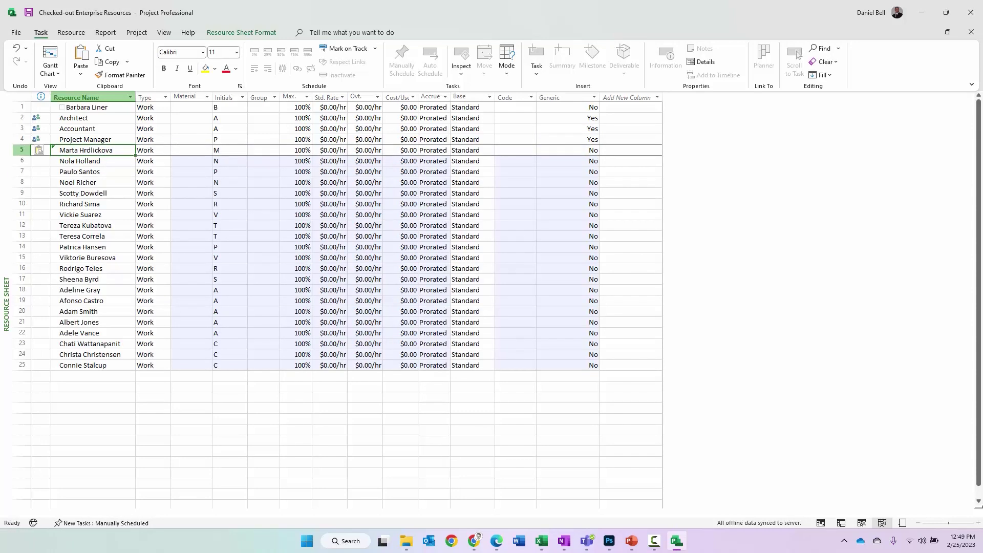
{"action": "key", "text": "alt+Tab"}
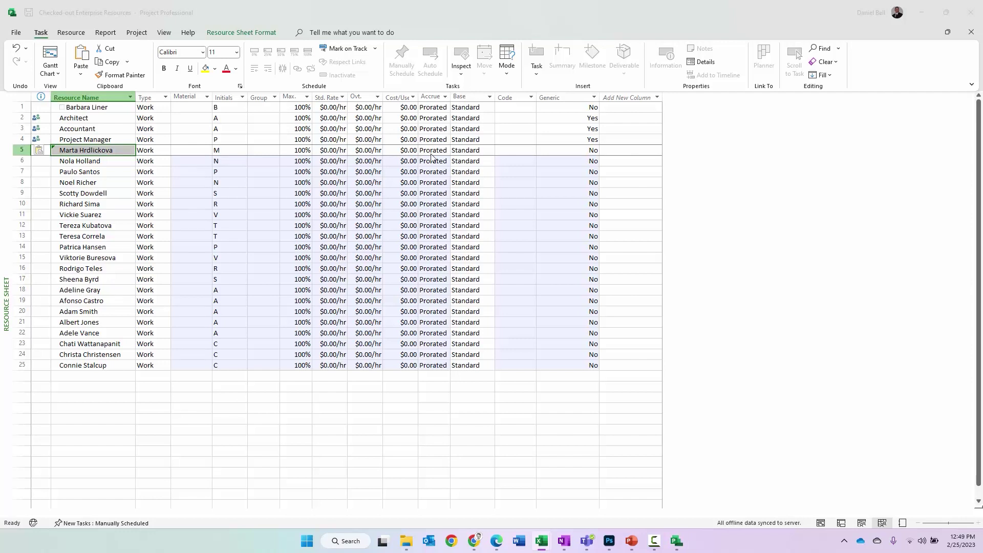
Step: Paste the hourly rates ($45.00–$120.00/hr) into Std. Rate from row 5 down and save
{"action": "left_click", "coordinate": [355, 143]}
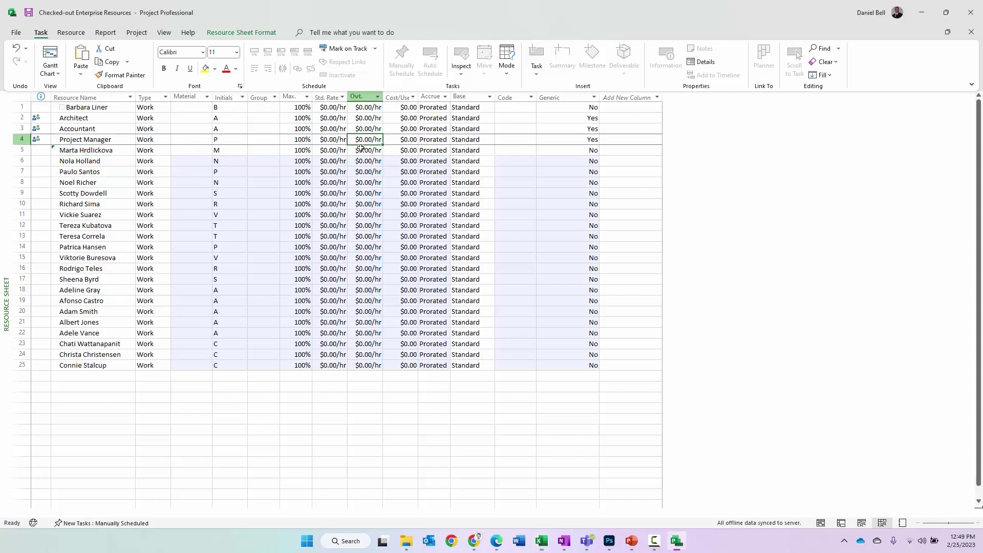
{"action": "left_click", "coordinate": [330, 139]}
{"action": "key", "text": "ctrl+v"}
{"action": "key", "text": "ctrl+z"}
{"action": "left_click", "coordinate": [333, 149]}
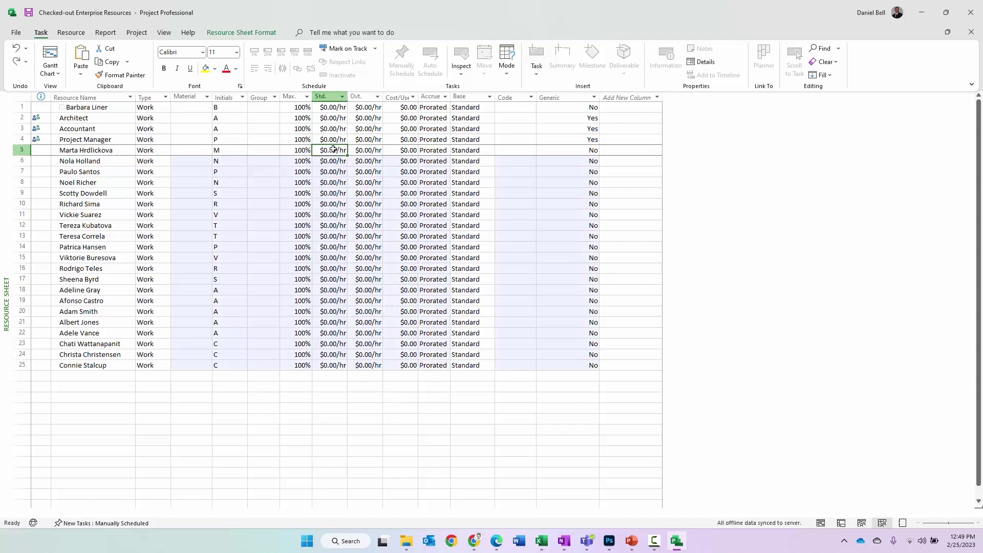
{"action": "type", "text": "$100.00/hr $65.00/hr $65.00/hr $75.00/hr $120.00/hr $110.00/hr $100.00/hr $55.00/hr $55.00/hr $65.00/hr $75.00/hr $85.00/hr $85.00/hr $95.00/hr $55.00/hr $45.00/hr $55.00/hr $65.00/hr $75.00/hr $75.00/hr $75.00/hr"}
{"action": "left_click", "coordinate": [264, 281]}
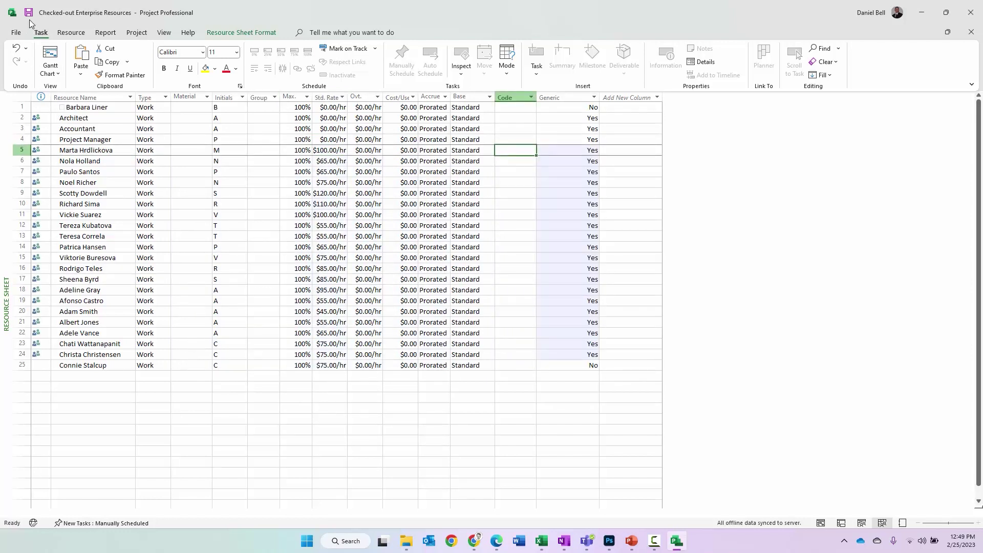
{"action": "left_click", "coordinate": [29, 15]}
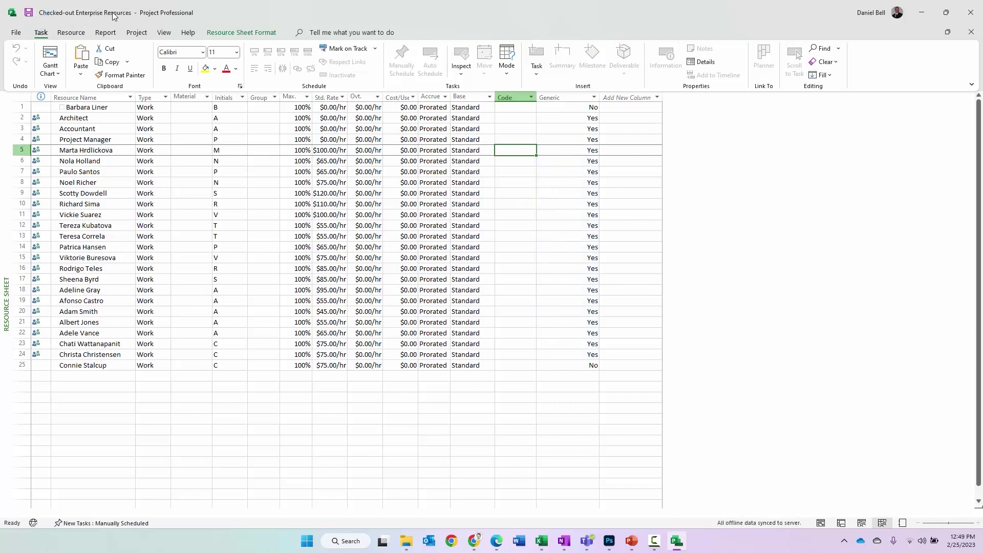
Step: Close the enterprise resources file, saving changes, and return to the browser's Resource Center
{"action": "left_click", "coordinate": [16, 32]}
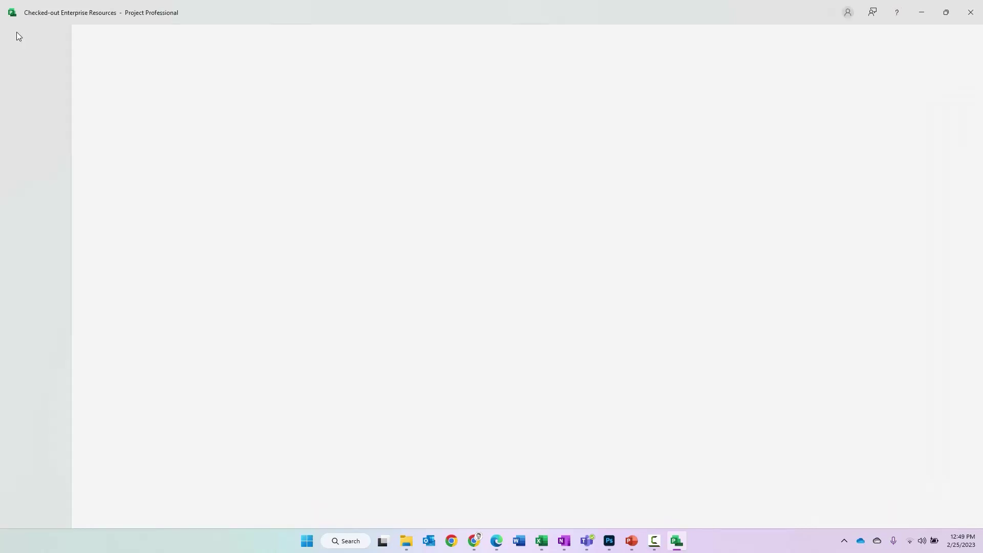
{"action": "left_click", "coordinate": [30, 251]}
{"action": "left_click", "coordinate": [452, 301]}
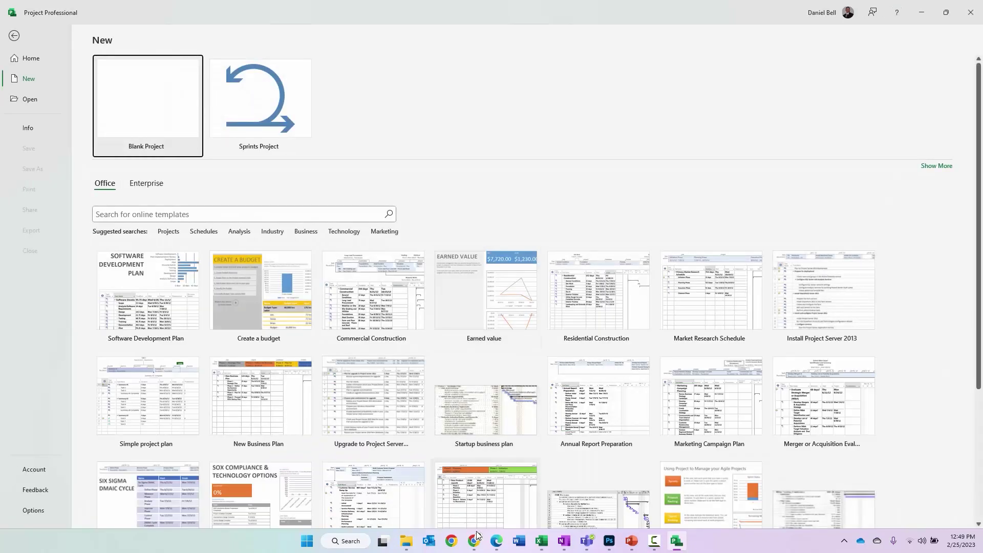
{"action": "left_click", "coordinate": [473, 540]}
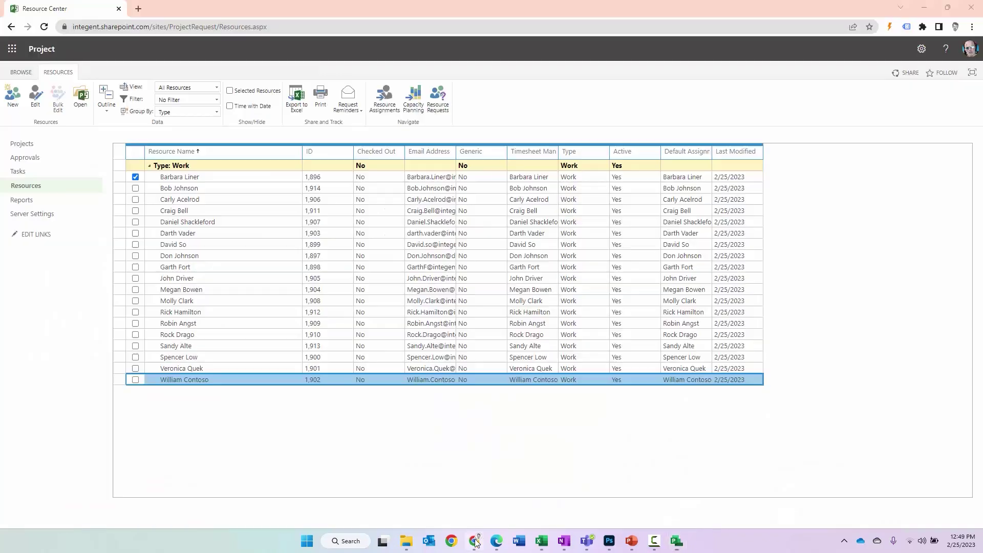
{"action": "left_click", "coordinate": [25, 185]}
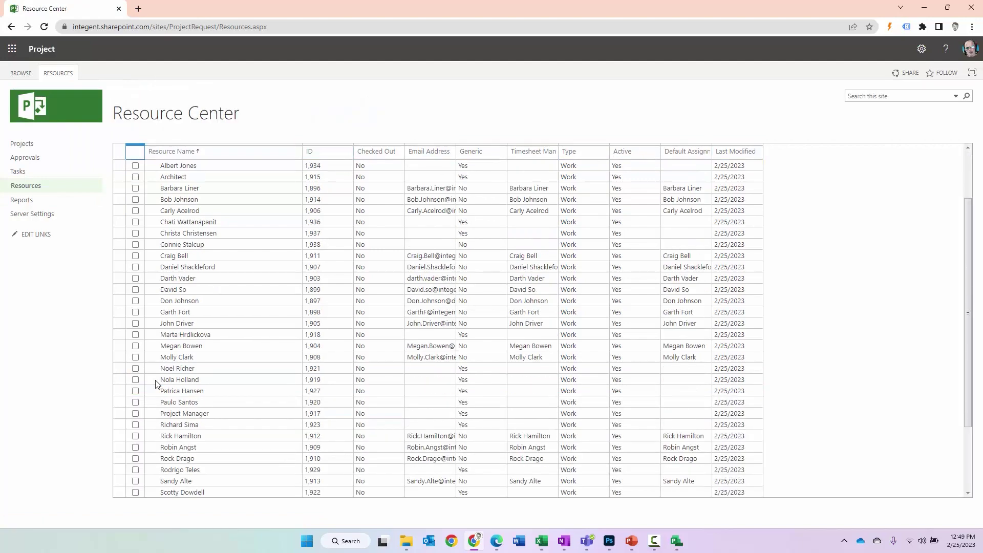
{"action": "scroll", "coordinate": [156, 384], "scroll_direction": "down", "scroll_amount": 3}
{"action": "scroll", "coordinate": [156, 384], "scroll_direction": "up", "scroll_amount": 5}
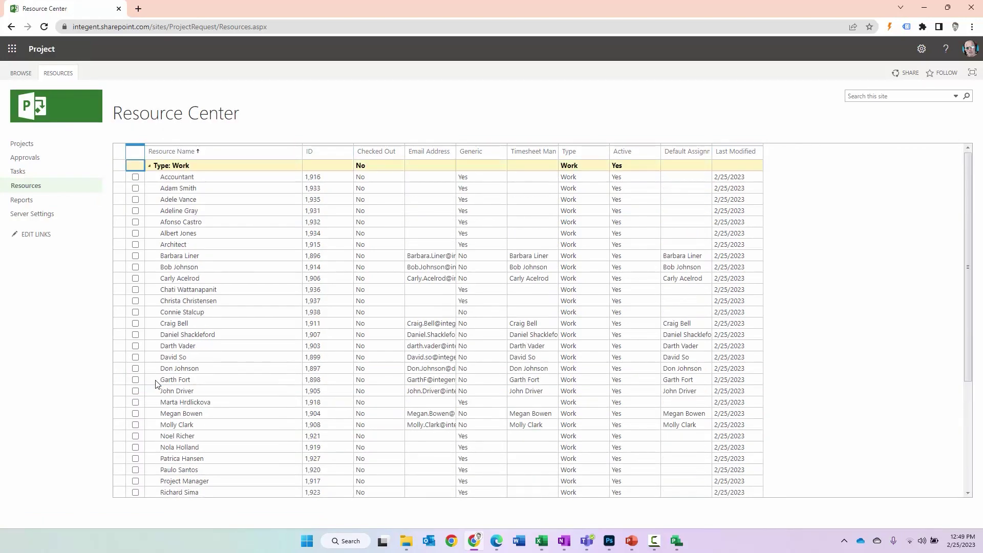
{"action": "left_click_drag", "start_coordinate": [430, 256], "coordinate": [533, 278]}
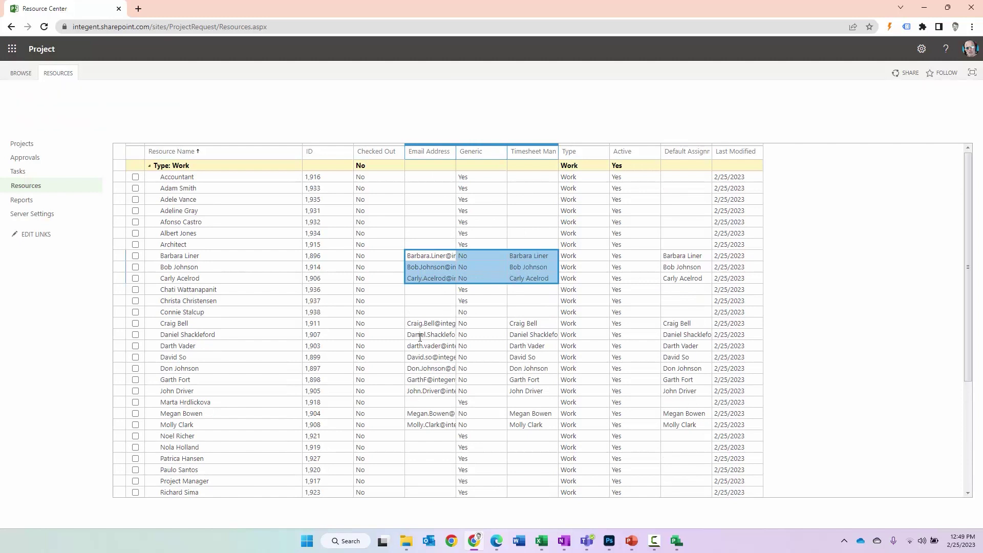
{"action": "left_click_drag", "start_coordinate": [429, 324], "coordinate": [539, 391]}
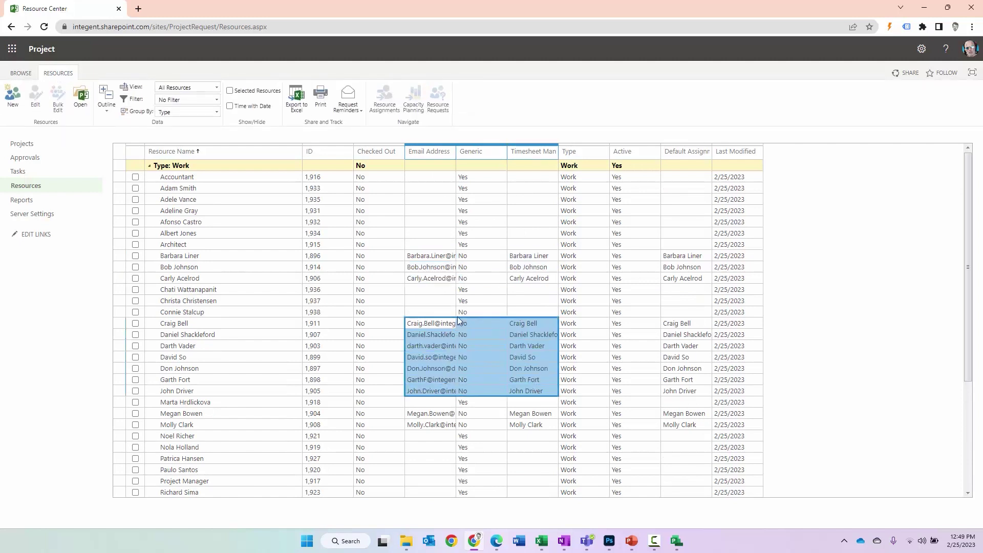
{"action": "left_click", "coordinate": [184, 233]}
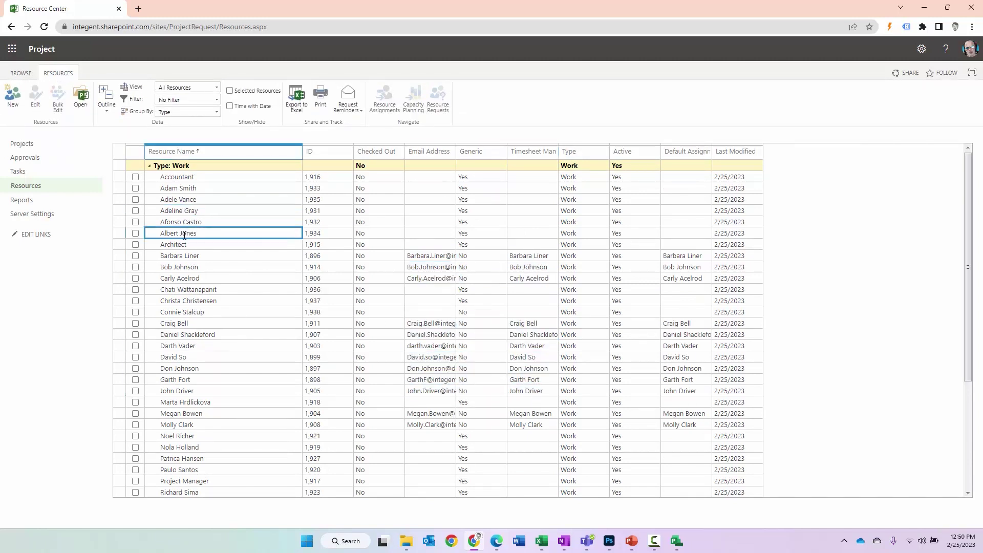
{"action": "key", "text": "Up"}
{"action": "key", "text": "Up"}
{"action": "key", "text": "Up"}
{"action": "key", "text": "Up"}
{"action": "key", "text": "Up"}
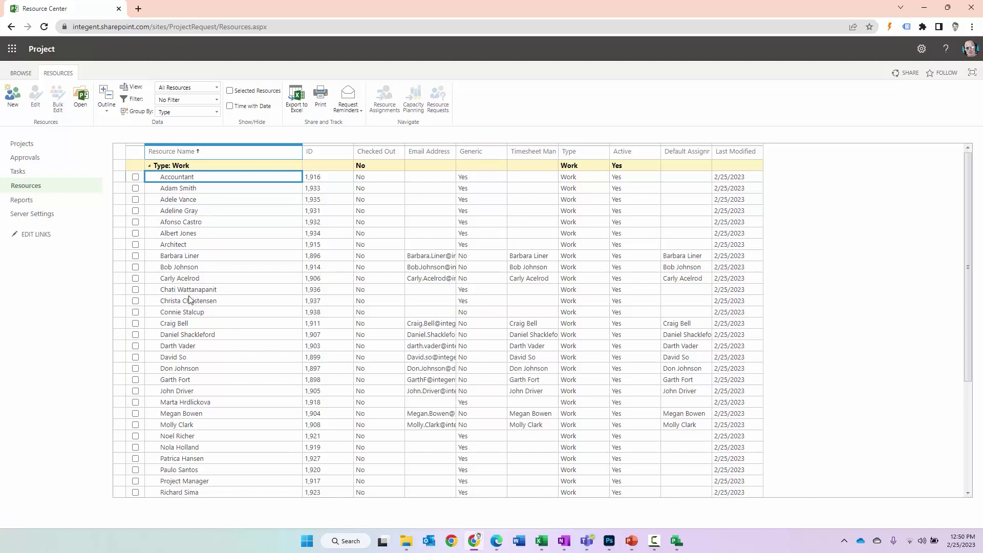
{"action": "left_click", "coordinate": [185, 244]}
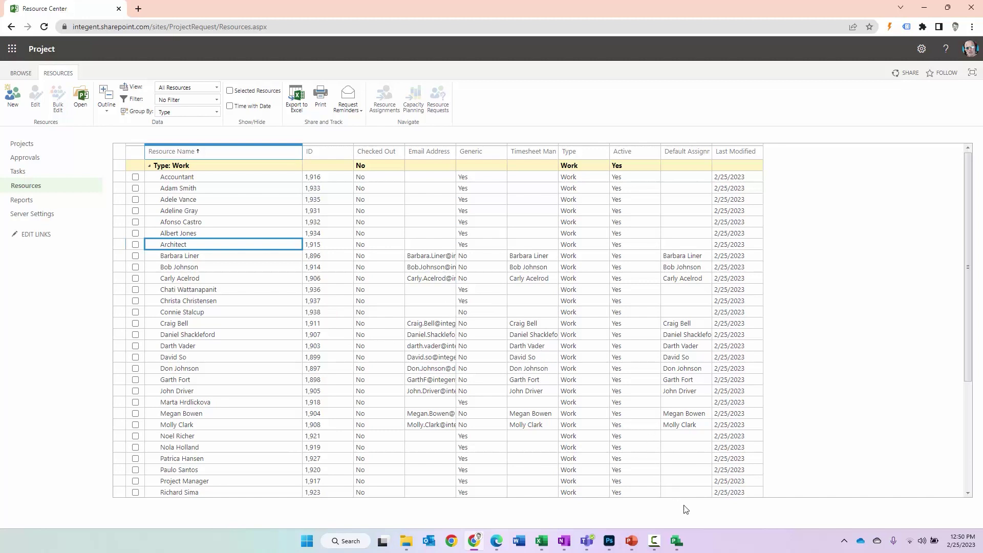
{"action": "mouse_move", "coordinate": [679, 545]}
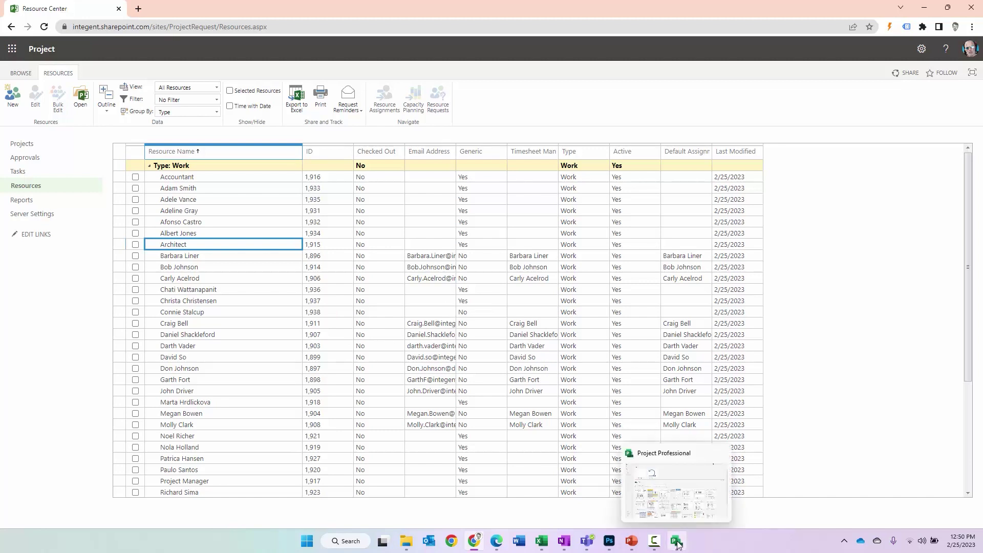
Step: Create Project3 from the Software Development Plan template and hide the report below the task table
{"action": "left_click", "coordinate": [677, 542]}
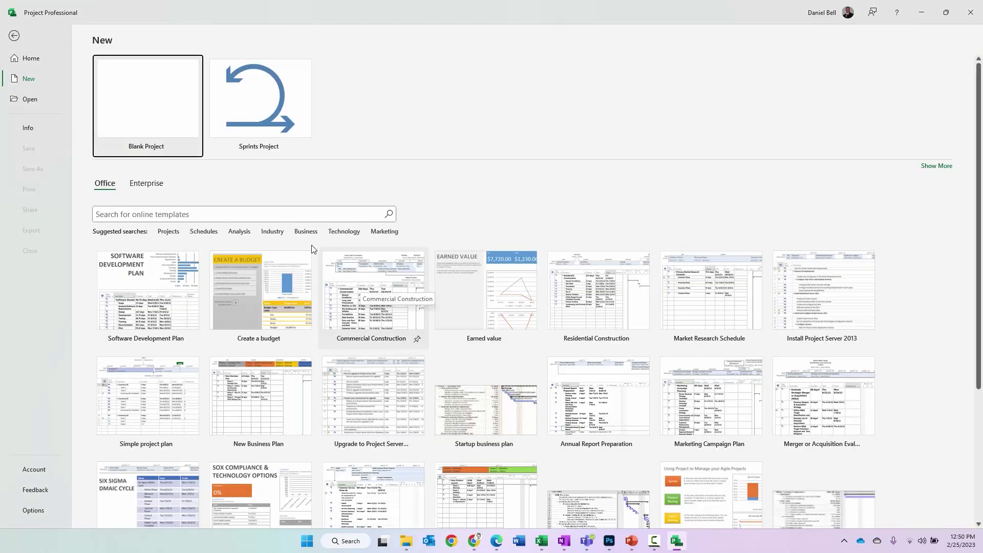
{"action": "left_click", "coordinate": [139, 100]}
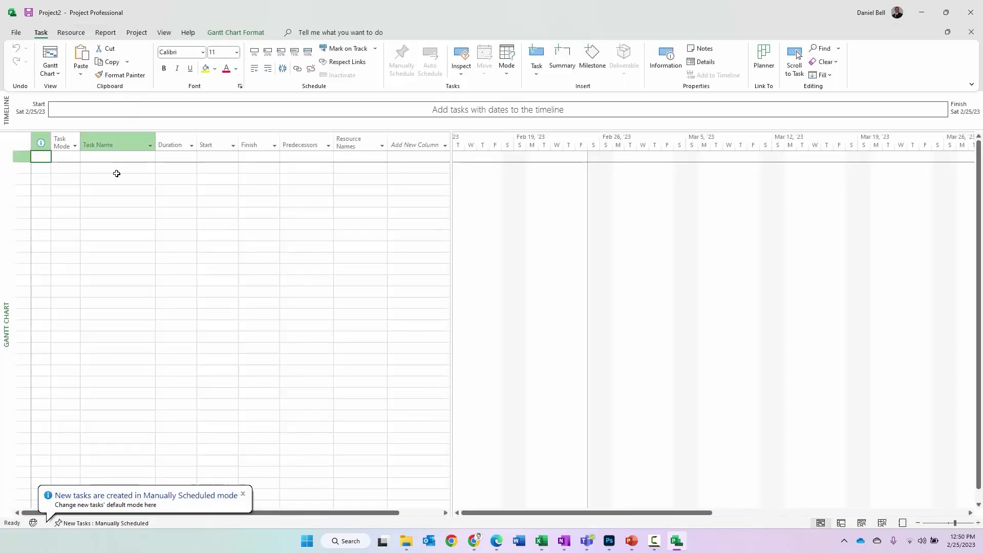
{"action": "left_click", "coordinate": [16, 33]}
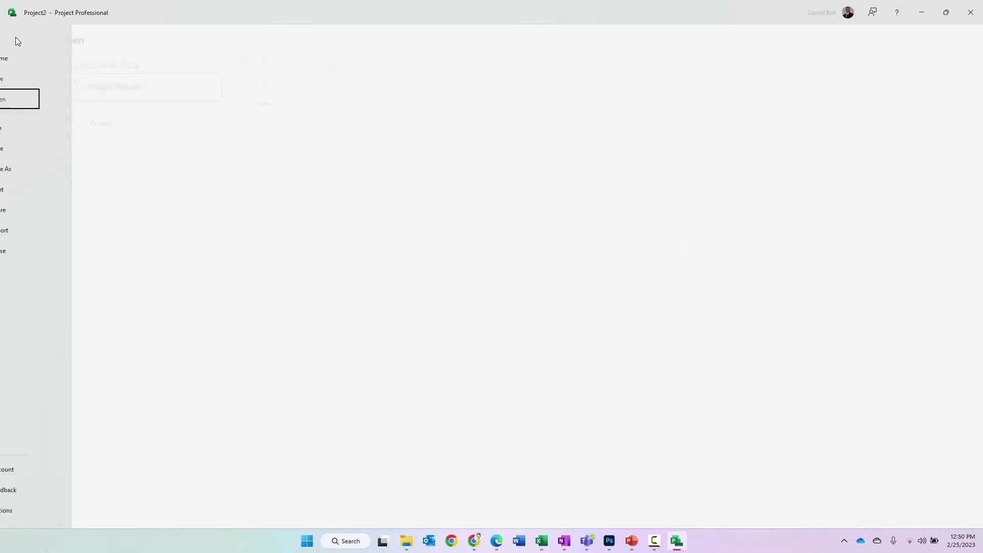
{"action": "left_click", "coordinate": [29, 80]}
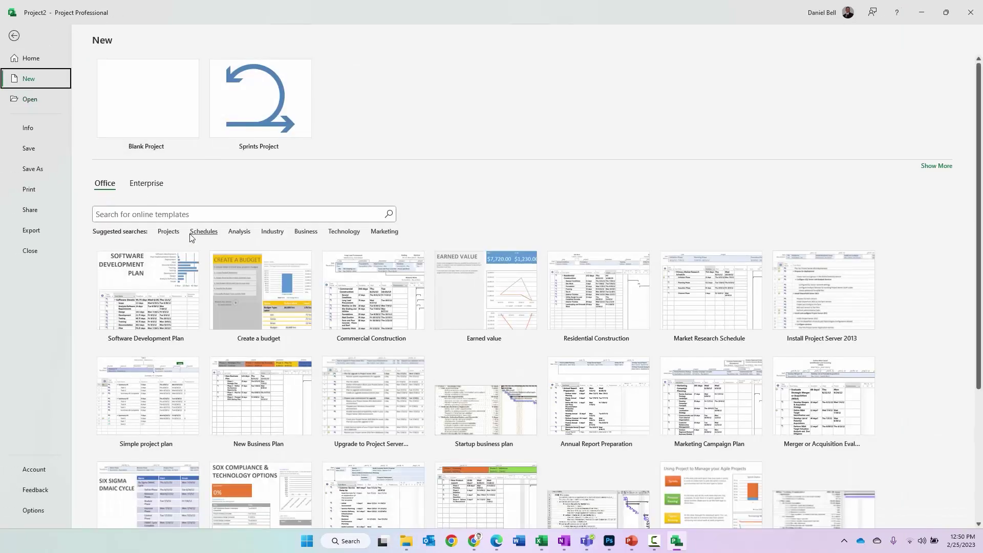
{"action": "left_click", "coordinate": [145, 282]}
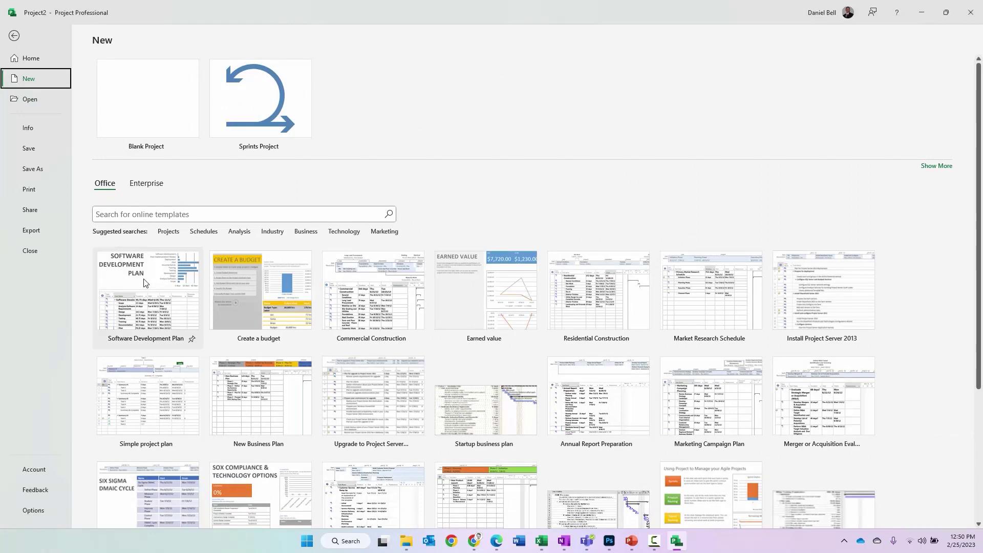
{"action": "left_click", "coordinate": [556, 297]}
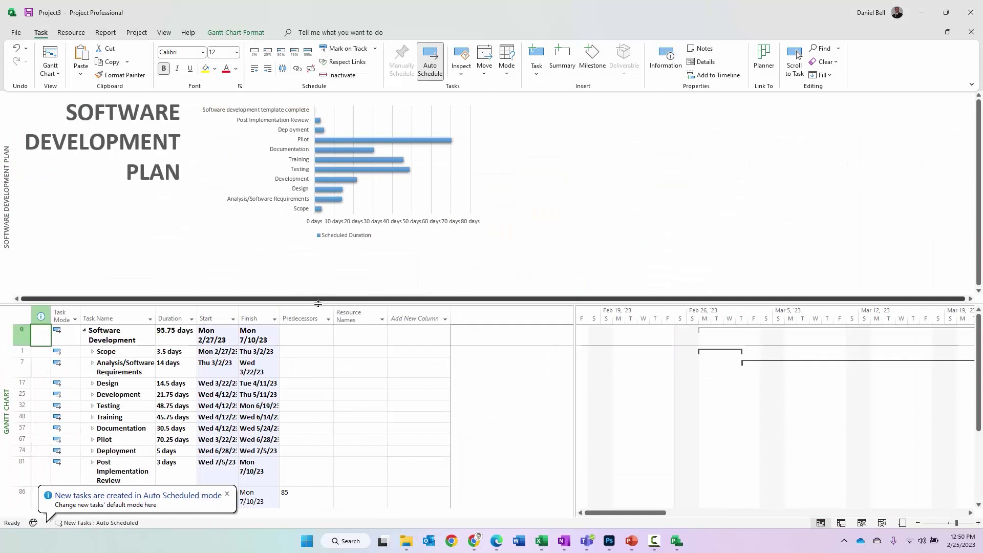
{"action": "left_click_drag", "start_coordinate": [318, 304], "coordinate": [318, 92]}
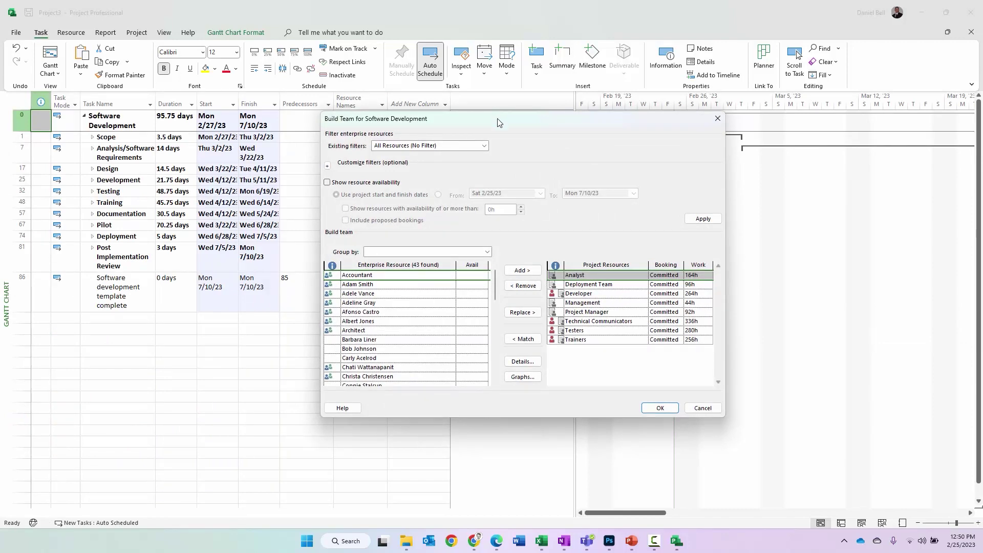
Step: Move the Build Team window aside and clear the enterprise resource selection
{"action": "left_click_drag", "start_coordinate": [498, 122], "coordinate": [431, 78]}
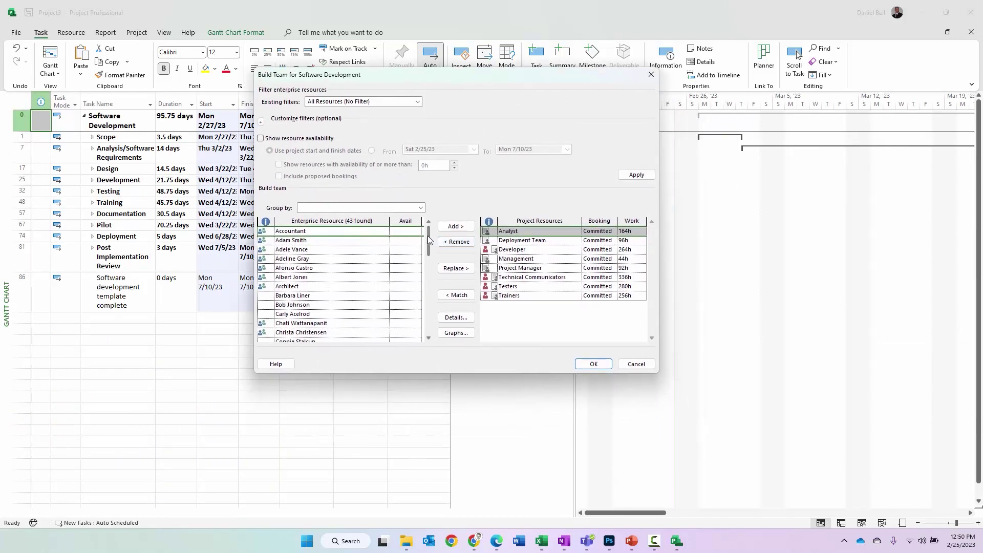
{"action": "mouse_move", "coordinate": [429, 245]}
{"action": "left_mouse_down"}
{"action": "mouse_move", "coordinate": [426, 331]}
{"action": "mouse_move", "coordinate": [429, 233]}
{"action": "left_mouse_up"}
{"action": "left_click_drag", "start_coordinate": [334, 242], "coordinate": [351, 303]}
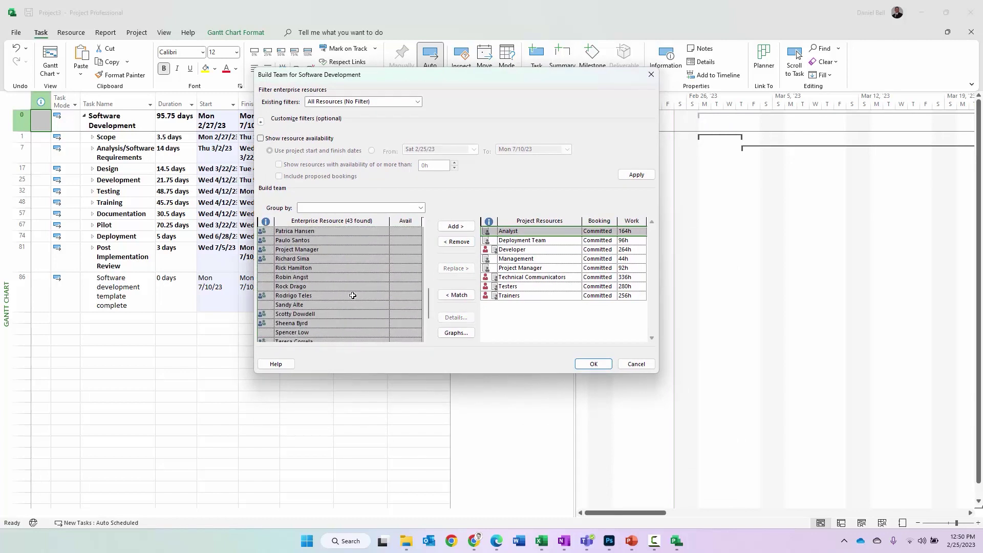
{"action": "left_click", "coordinate": [362, 267]}
{"action": "left_click_drag", "start_coordinate": [355, 239], "coordinate": [344, 275]}
{"action": "left_click", "coordinate": [345, 276]}
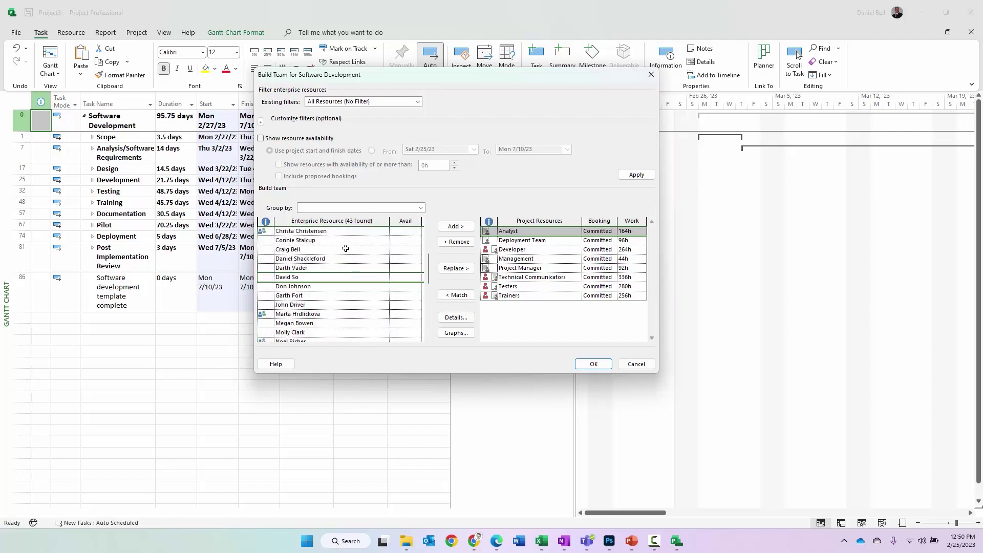
Step: Replace Analyst, Deployment Team, Project Manager and Technical Communicators with named enterprise resources
{"action": "left_click", "coordinate": [509, 231]}
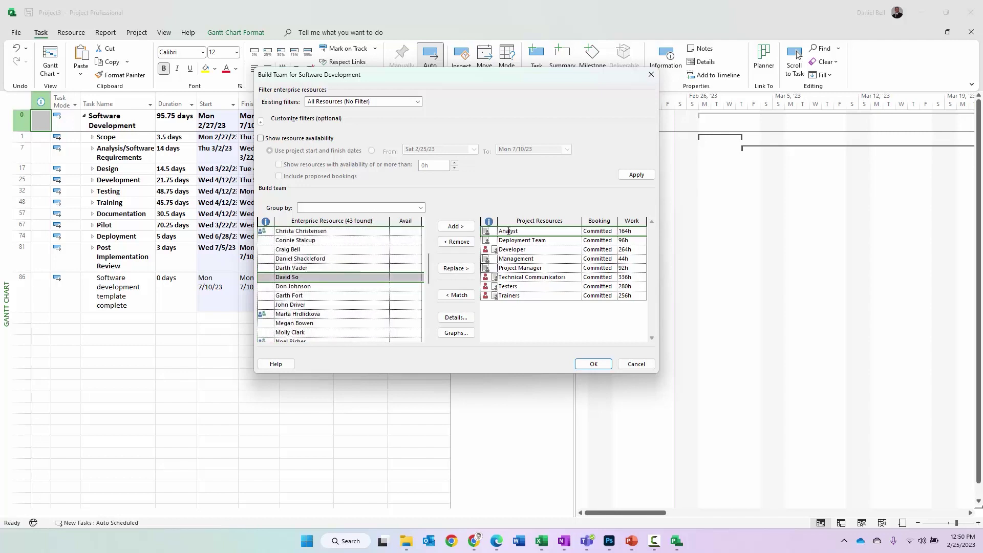
{"action": "left_click", "coordinate": [357, 251]}
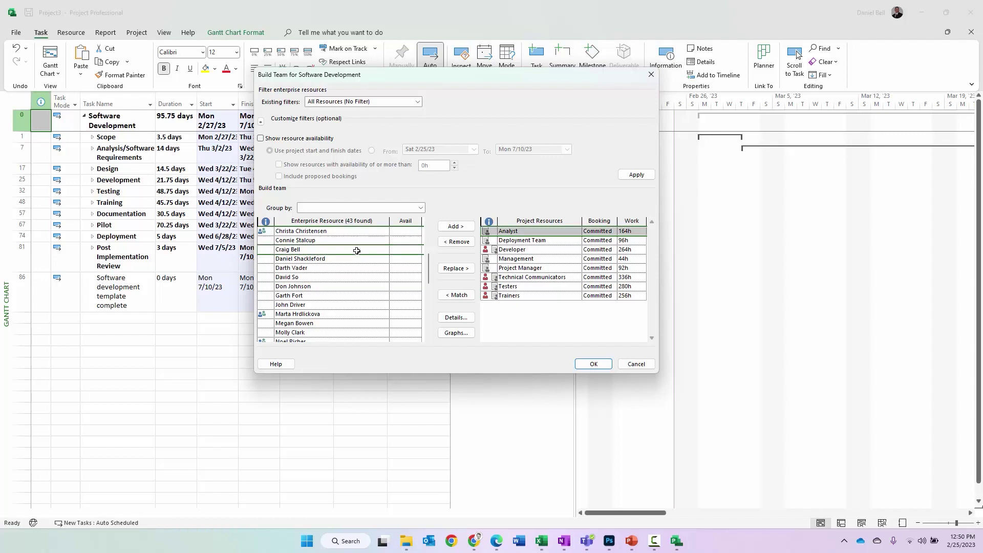
{"action": "left_click", "coordinate": [456, 269]}
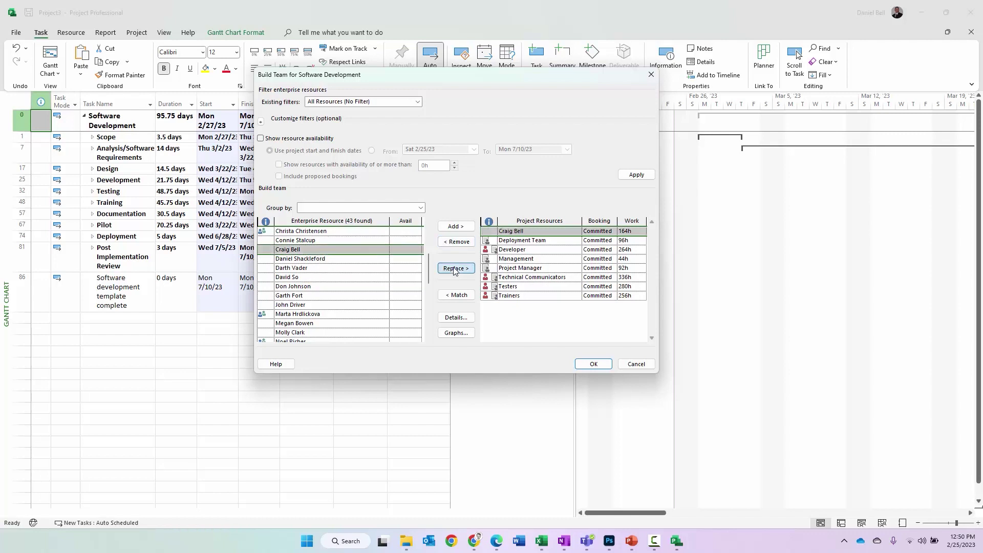
{"action": "left_click", "coordinate": [356, 277]}
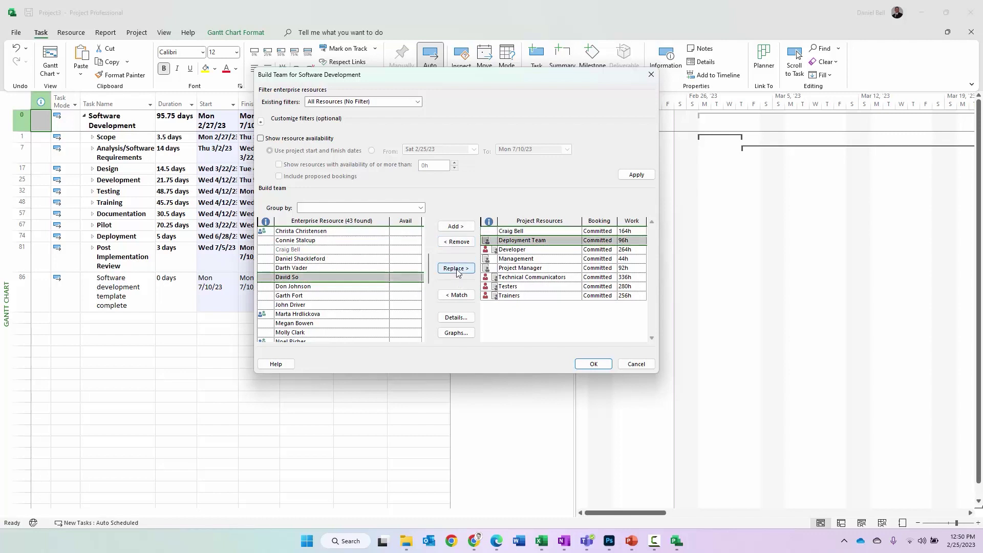
{"action": "left_click", "coordinate": [456, 269]}
{"action": "left_click", "coordinate": [521, 268]}
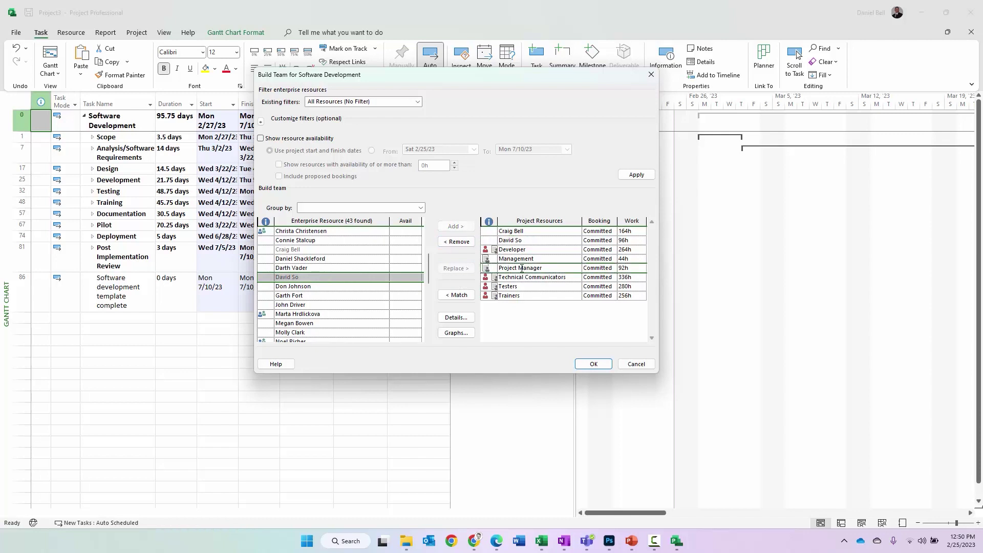
{"action": "left_click", "coordinate": [391, 258]}
{"action": "left_click", "coordinate": [456, 268]}
{"action": "left_click", "coordinate": [520, 277]}
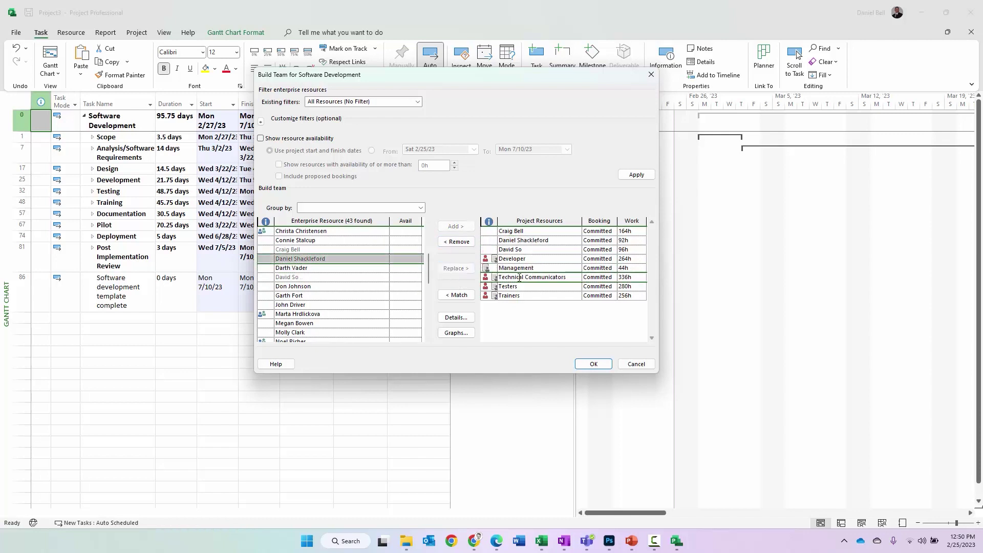
{"action": "left_click", "coordinate": [332, 268]}
{"action": "left_click", "coordinate": [455, 268]}
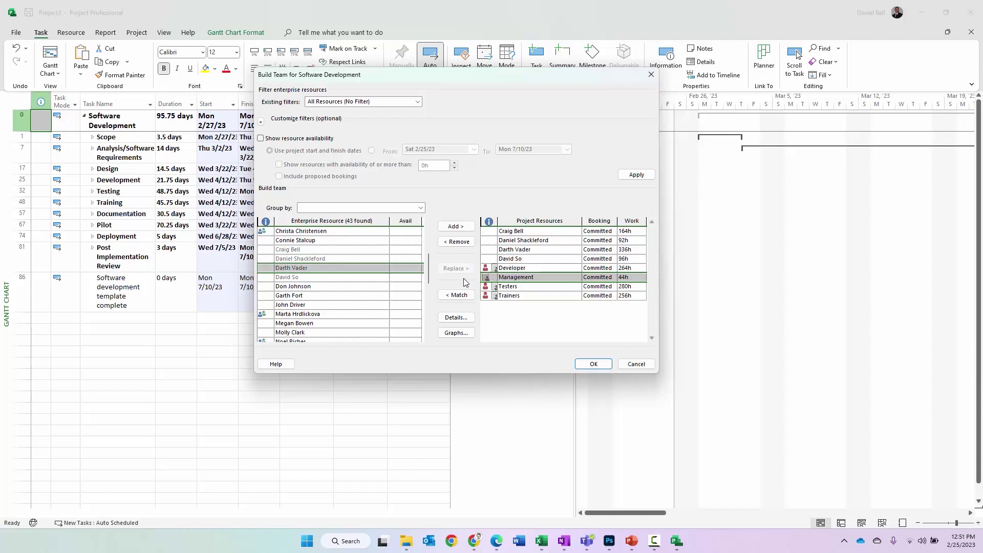
Step: Replace Testers, Trainers, Developer and Management with enterprise resources and accept the team
{"action": "left_click", "coordinate": [512, 286]}
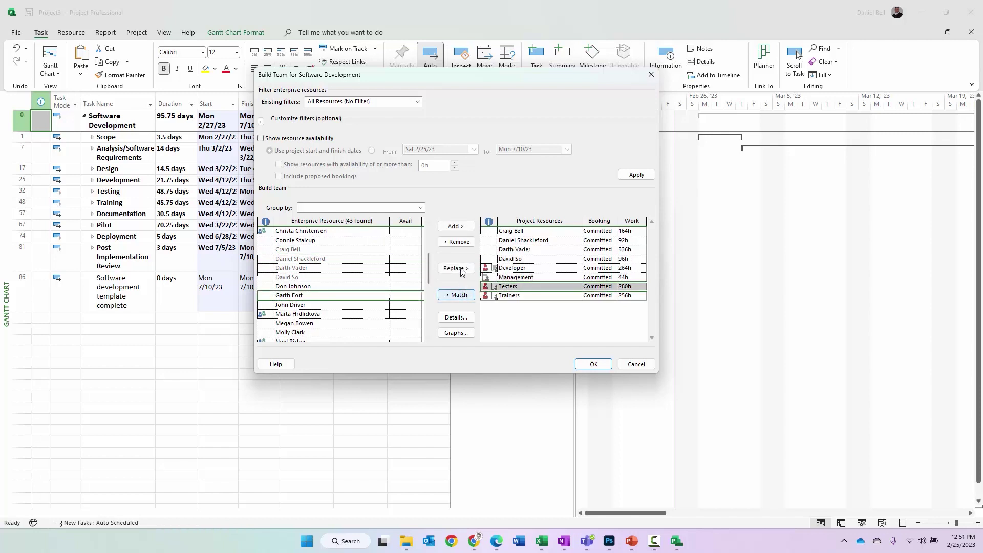
{"action": "left_click", "coordinate": [364, 296]}
{"action": "left_click", "coordinate": [456, 269]}
{"action": "left_click", "coordinate": [333, 317]}
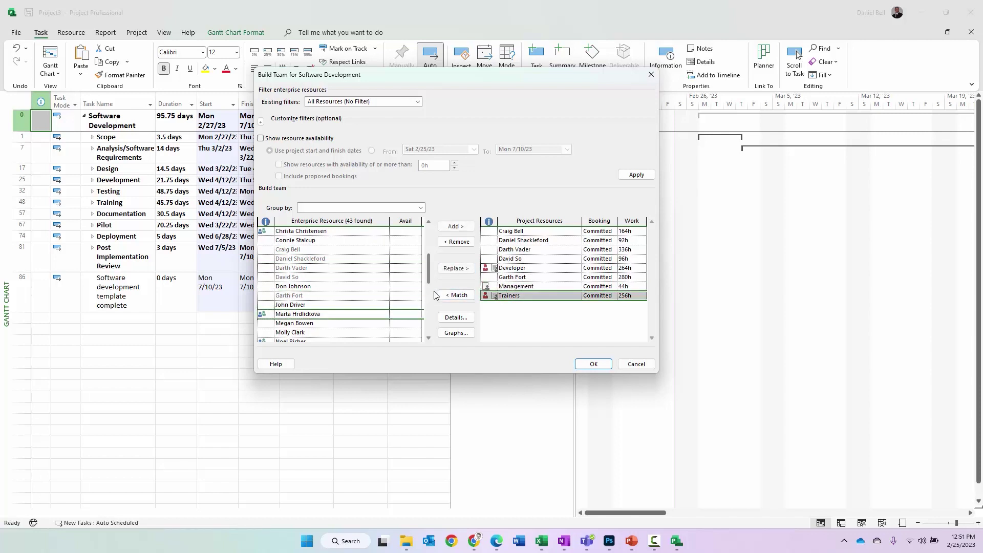
{"action": "left_click", "coordinate": [455, 269]}
{"action": "left_click", "coordinate": [528, 268]}
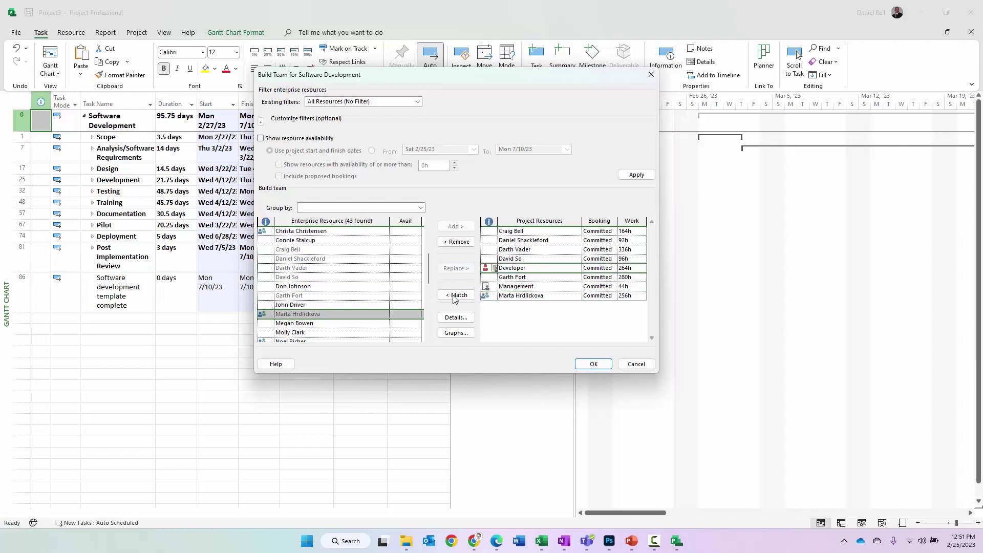
{"action": "left_click", "coordinate": [334, 305]}
{"action": "left_click", "coordinate": [456, 268]}
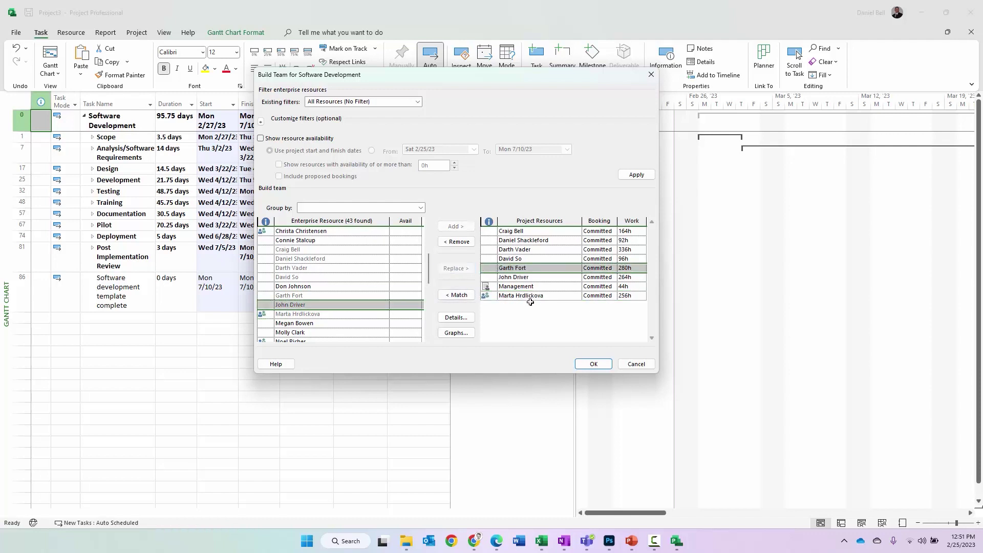
{"action": "left_click", "coordinate": [522, 287]}
{"action": "left_click", "coordinate": [356, 325]}
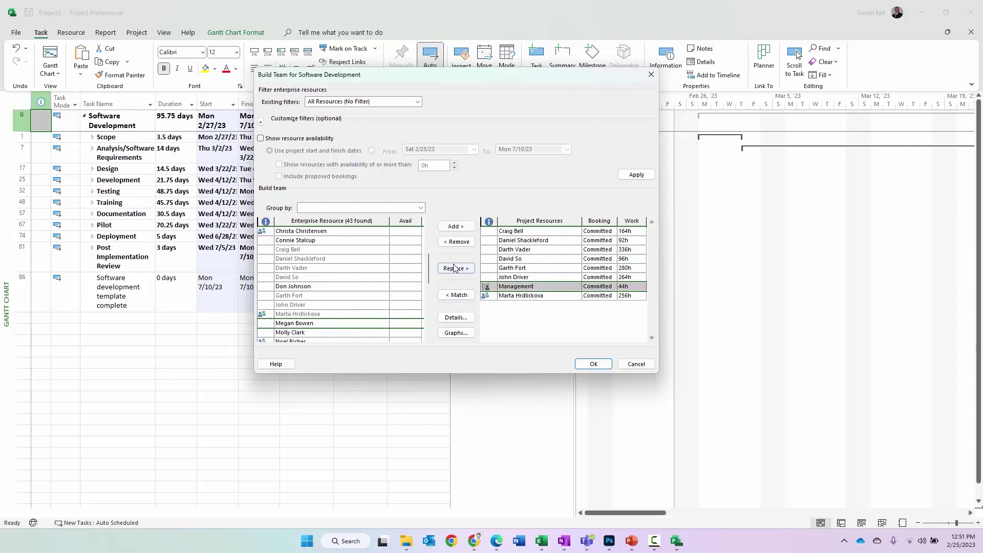
{"action": "left_click", "coordinate": [455, 269]}
{"action": "left_click", "coordinate": [518, 287]}
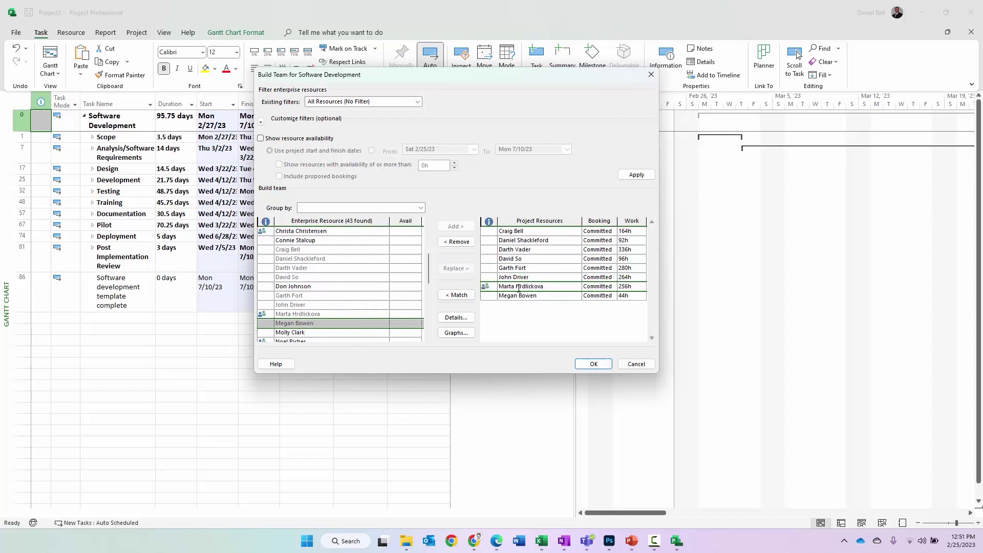
{"action": "left_click", "coordinate": [590, 364]}
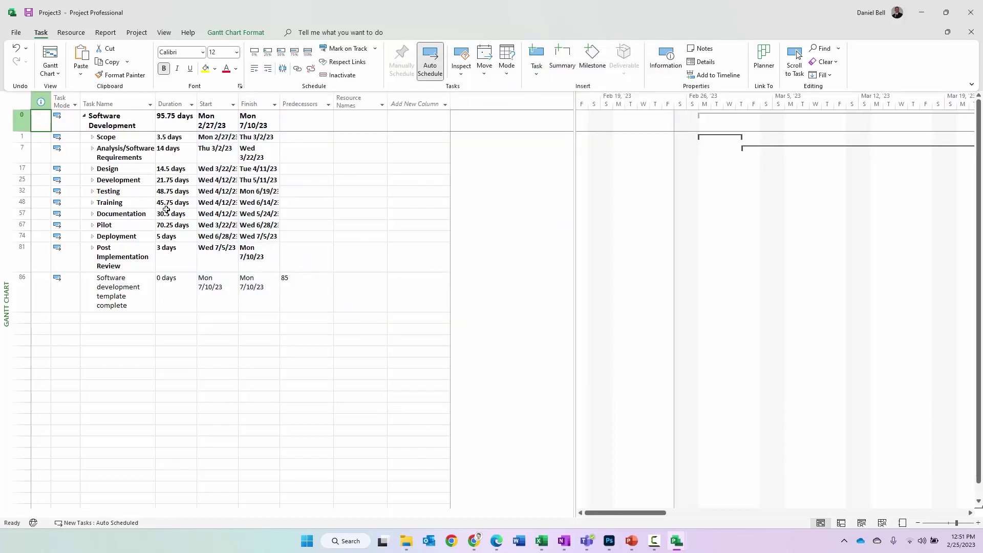
Step: Expand all summary tasks to show every subtask
{"action": "left_click", "coordinate": [165, 32]}
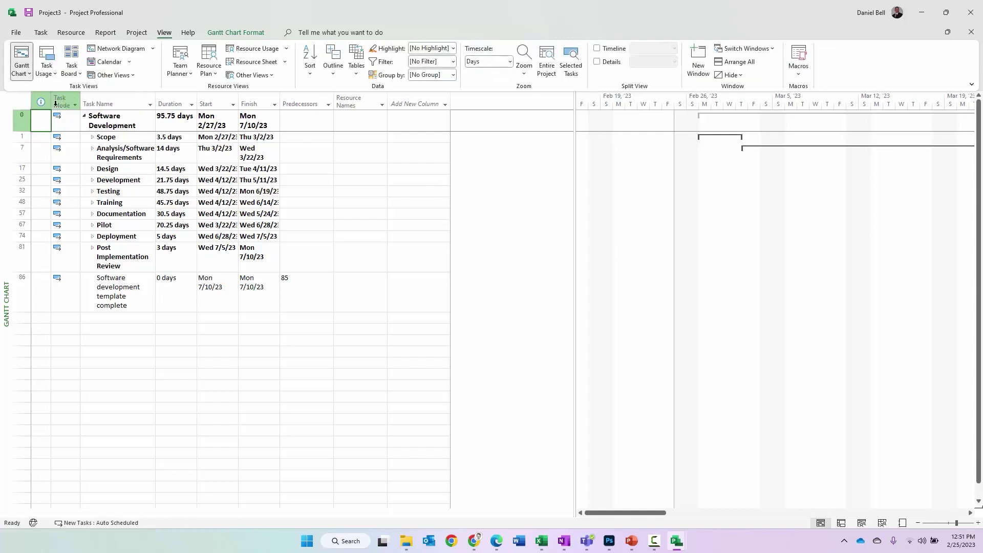
{"action": "left_click", "coordinate": [21, 101]}
{"action": "left_click", "coordinate": [333, 75]}
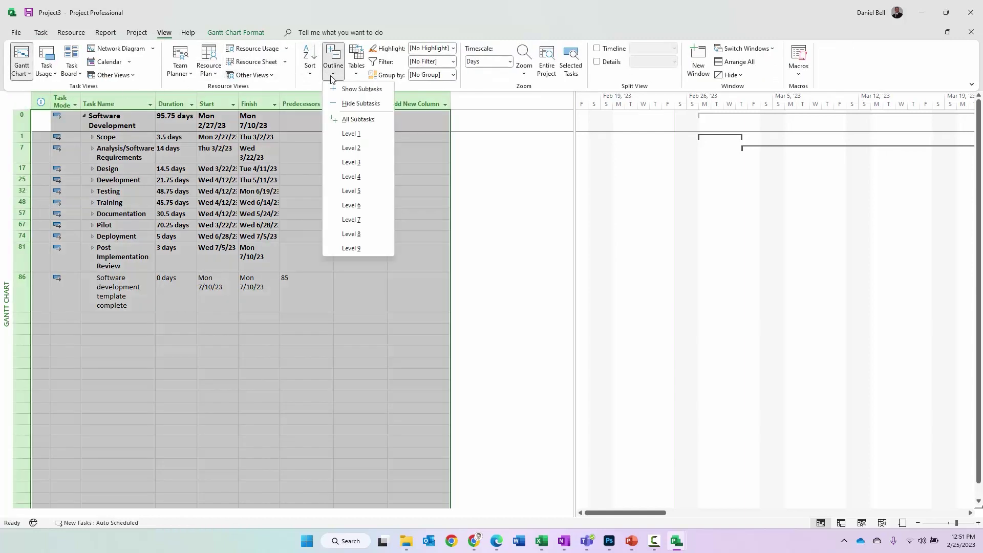
{"action": "left_click", "coordinate": [353, 119]}
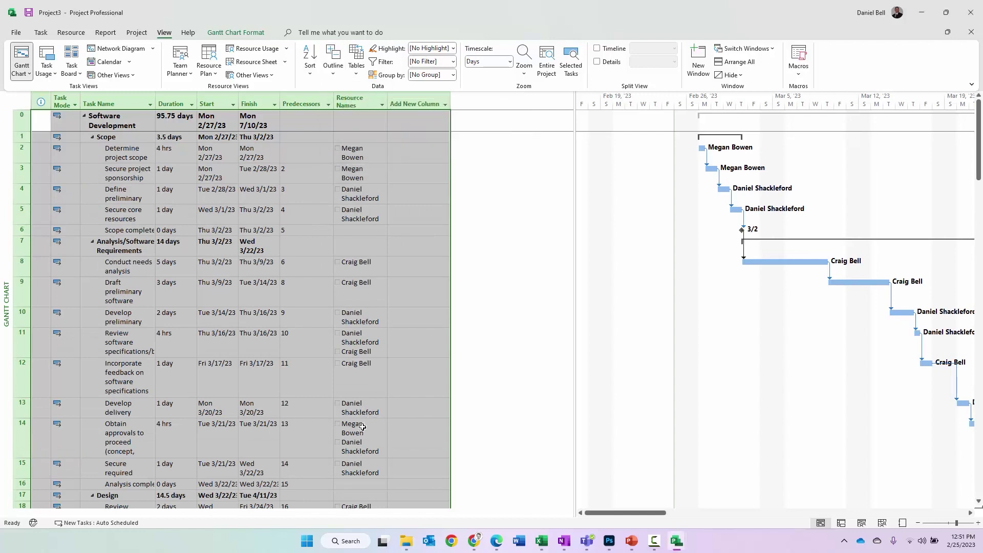
{"action": "left_click_drag", "start_coordinate": [362, 426], "coordinate": [366, 149]}
{"action": "left_click", "coordinate": [370, 188]}
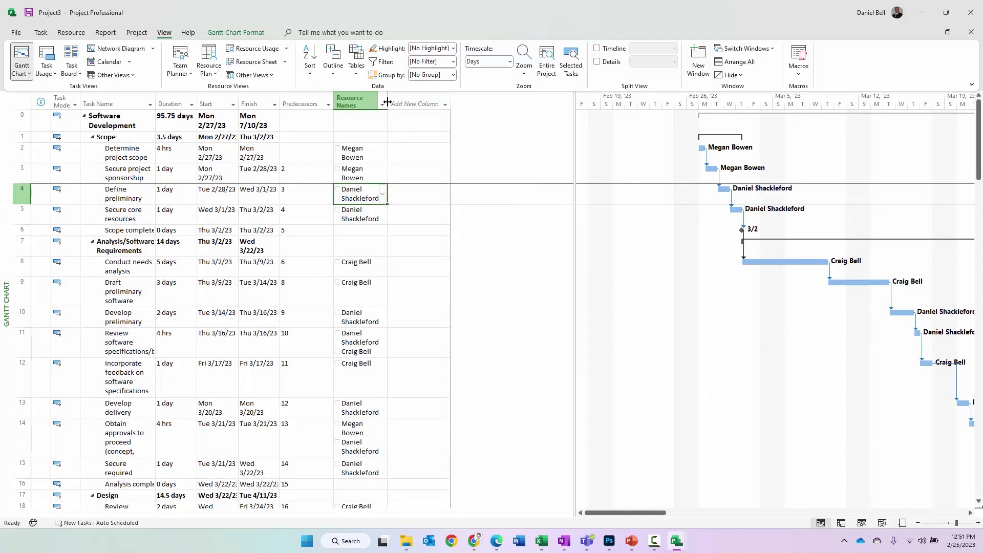
Step: Widen the Resource Names column and open the Project Information dialog
{"action": "left_click_drag", "start_coordinate": [388, 103], "coordinate": [437, 103]}
{"action": "scroll", "coordinate": [370, 303], "scroll_direction": "down", "scroll_amount": 7}
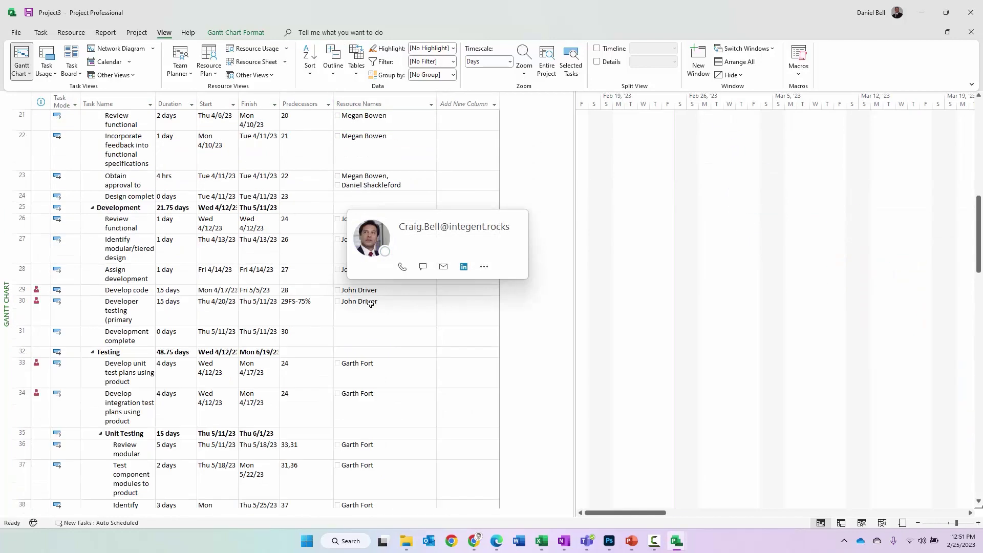
{"action": "scroll", "coordinate": [370, 303], "scroll_direction": "down", "scroll_amount": 5}
{"action": "scroll", "coordinate": [359, 307], "scroll_direction": "up", "scroll_amount": 15}
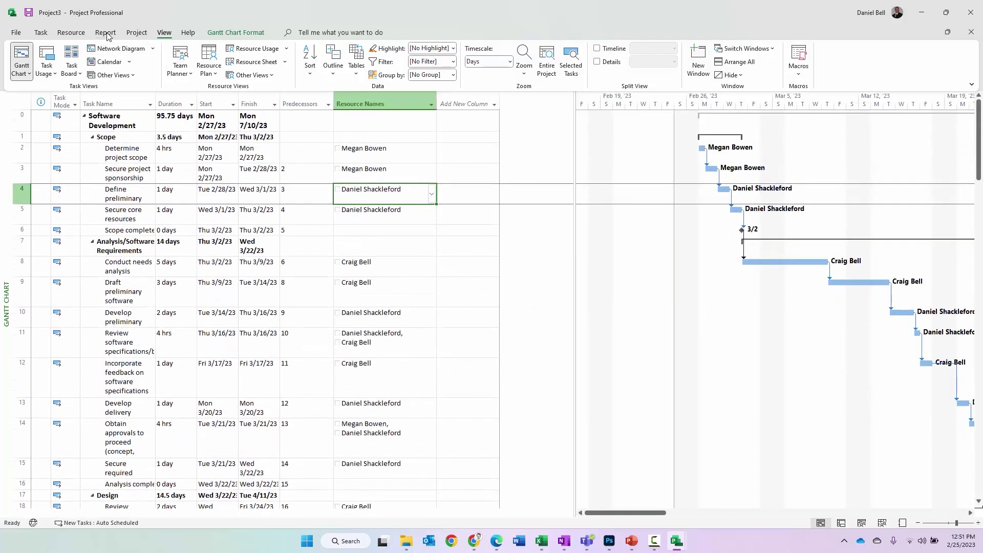
{"action": "left_click", "coordinate": [137, 32]}
{"action": "left_click", "coordinate": [132, 64]}
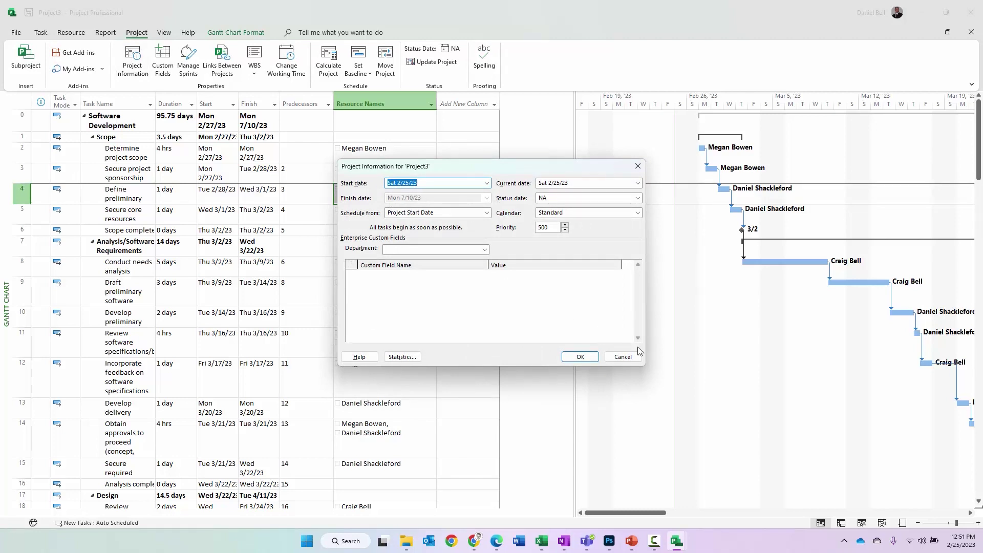
Step: Set the project start date to Mon 3/6/23, moving the finish to Mon 7/17/23
{"action": "left_click", "coordinate": [487, 183]}
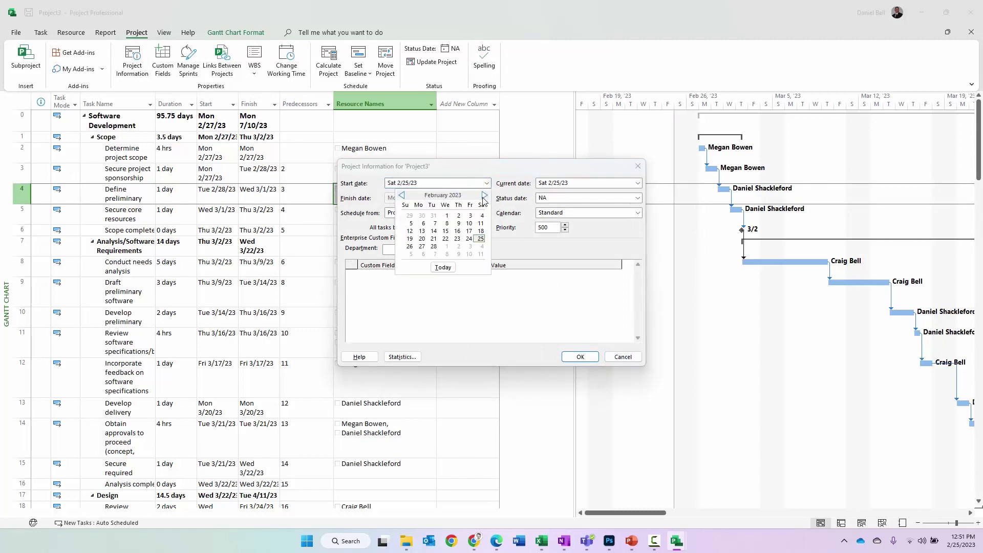
{"action": "left_click", "coordinate": [423, 254]}
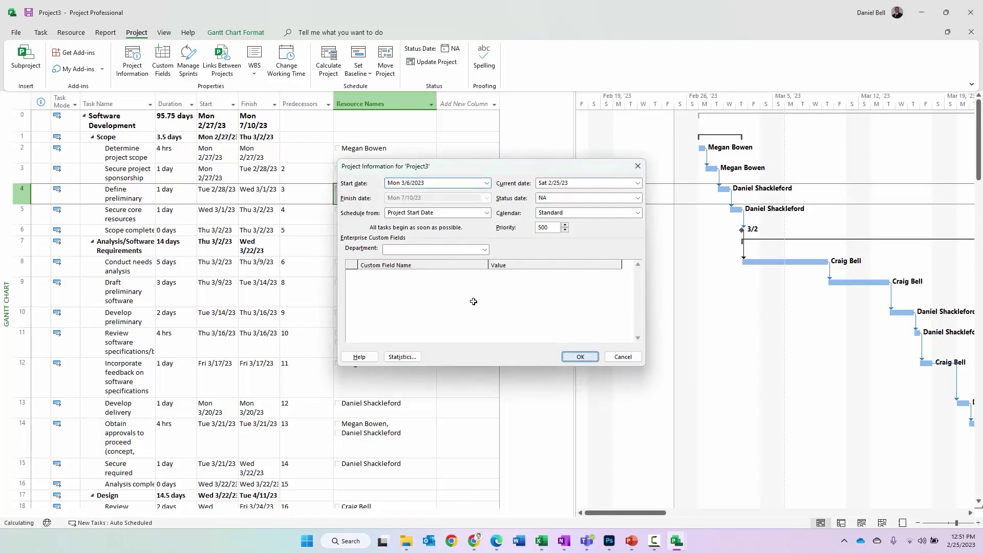
{"action": "key", "text": "Return"}
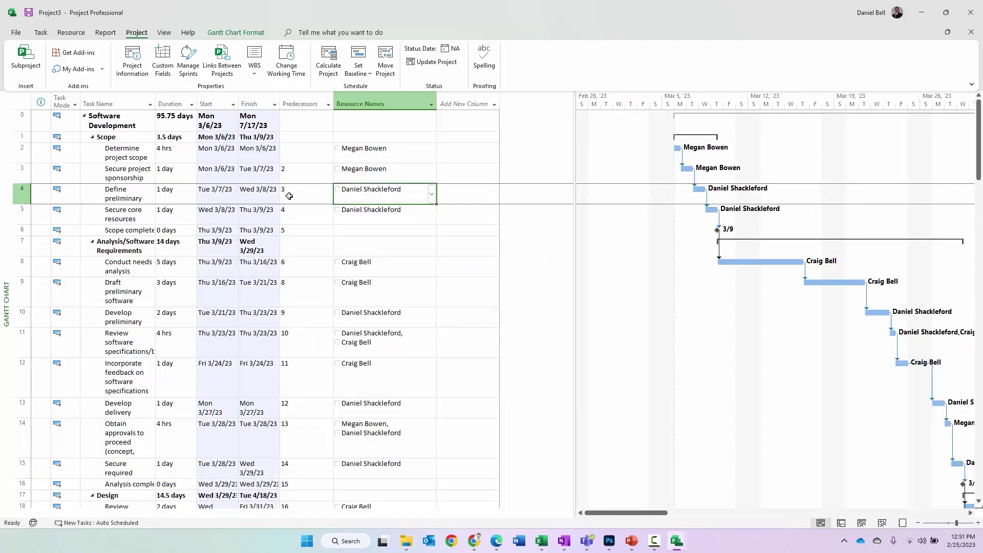
{"action": "scroll", "coordinate": [361, 387], "scroll_direction": "down", "scroll_amount": 6}
{"action": "scroll", "coordinate": [361, 387], "scroll_direction": "up", "scroll_amount": 6}
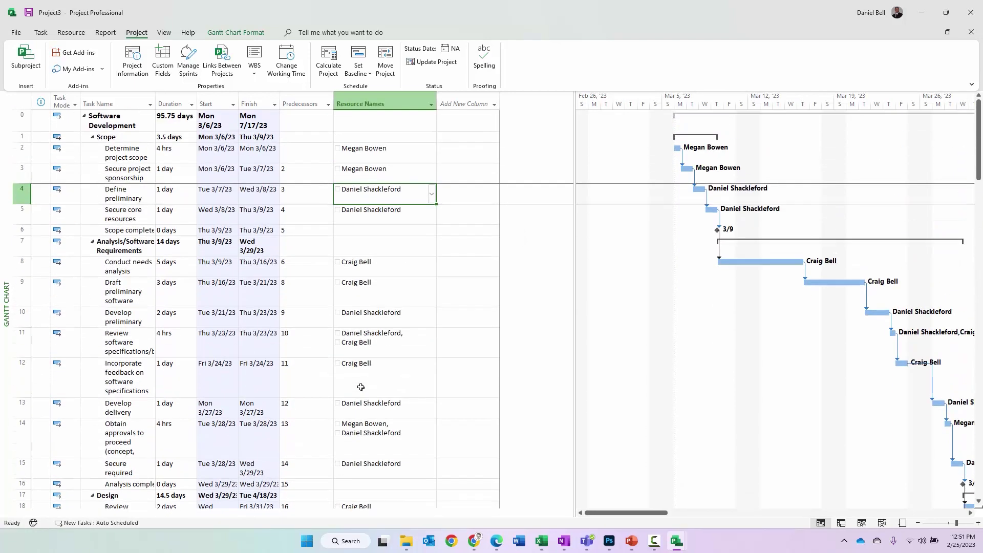